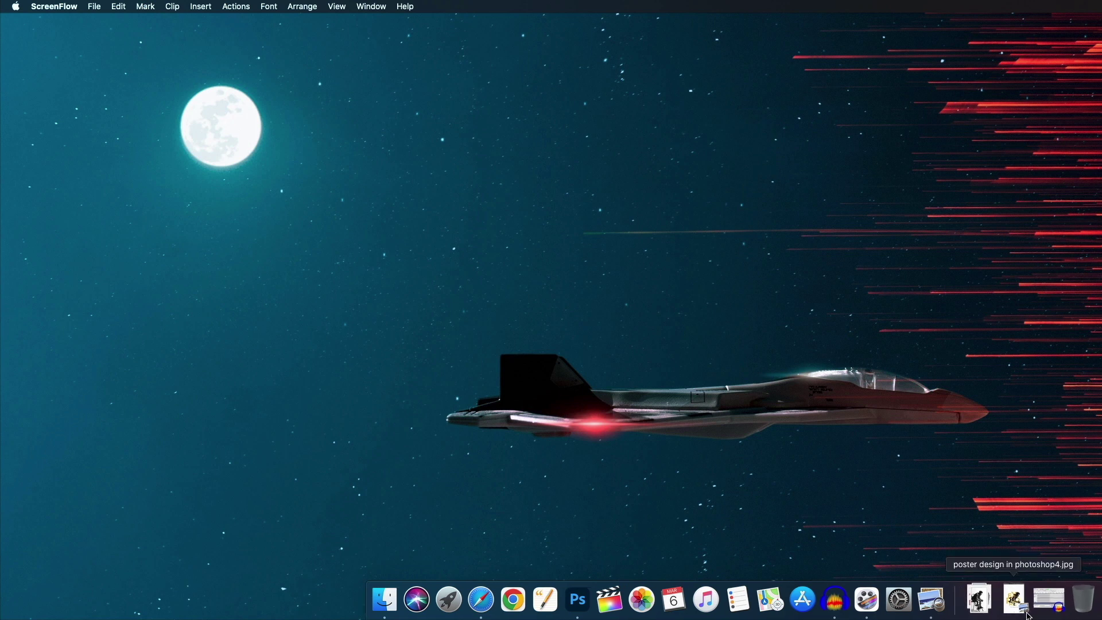
# Create a new document in Photoshop from the saved Poster A2 preset, 42 x 59 cm at 118.11 pixels/cm.
pyautogui.click(1004, 608)
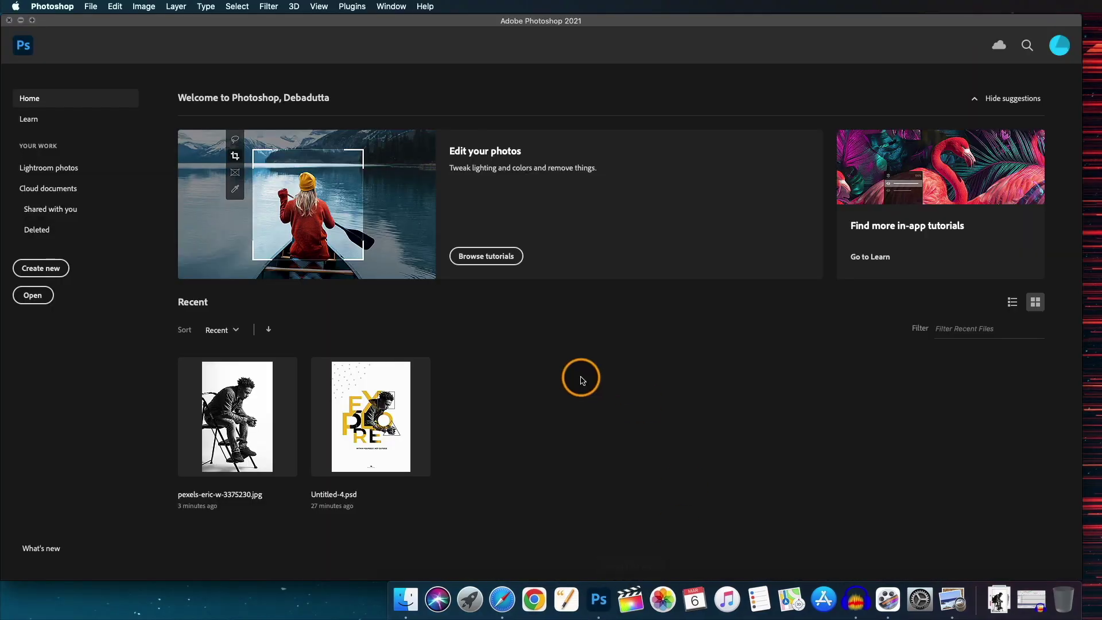
pyautogui.click(41, 268)
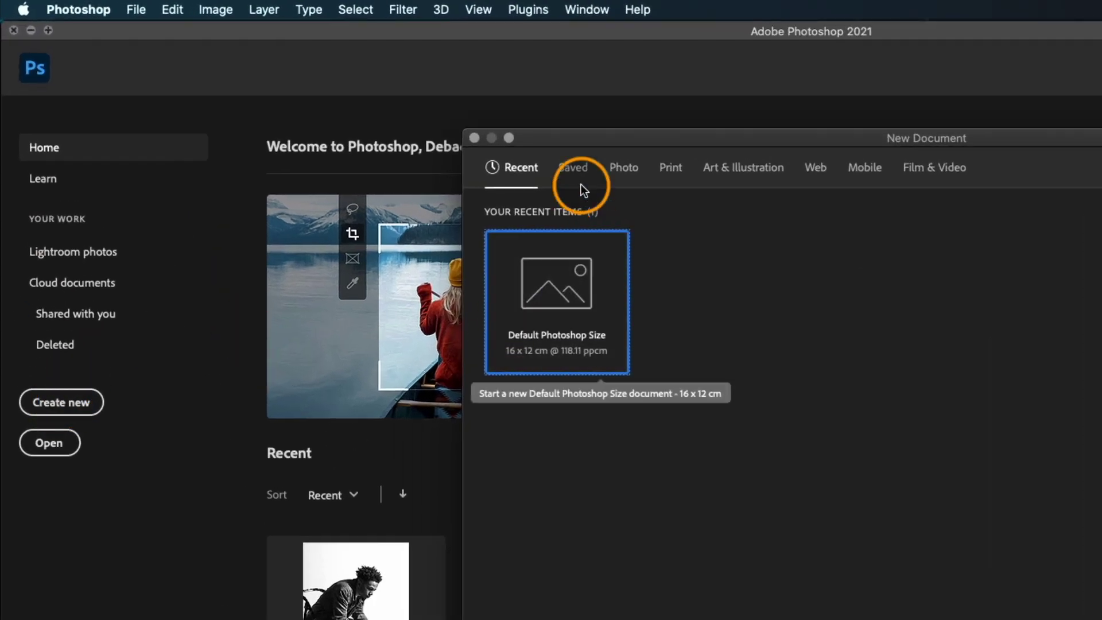
pyautogui.click(575, 167)
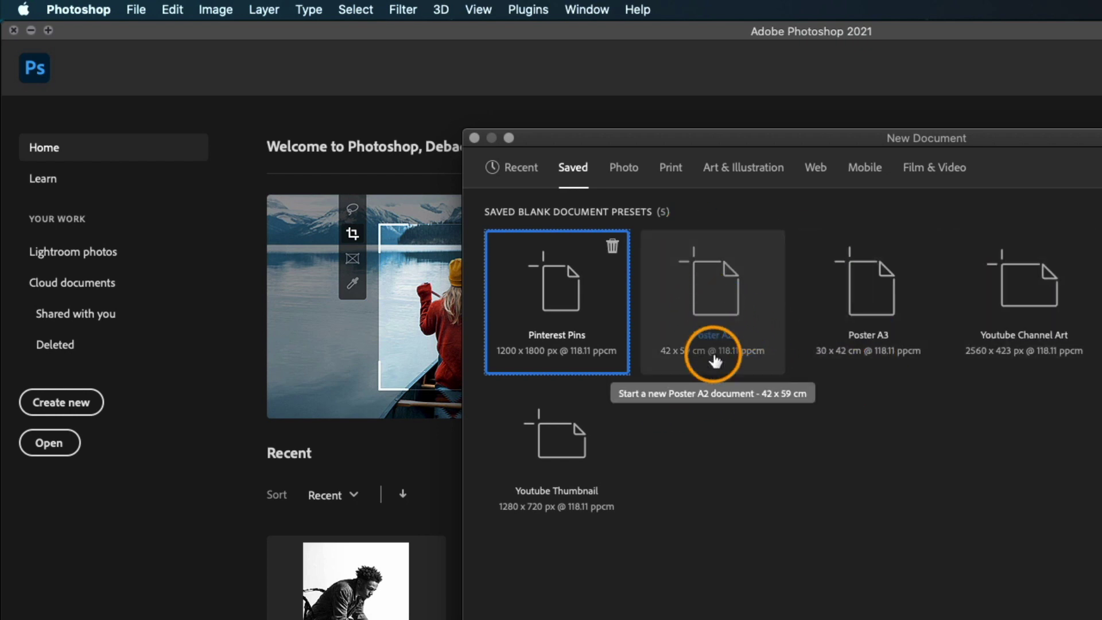
pyautogui.click(694, 313)
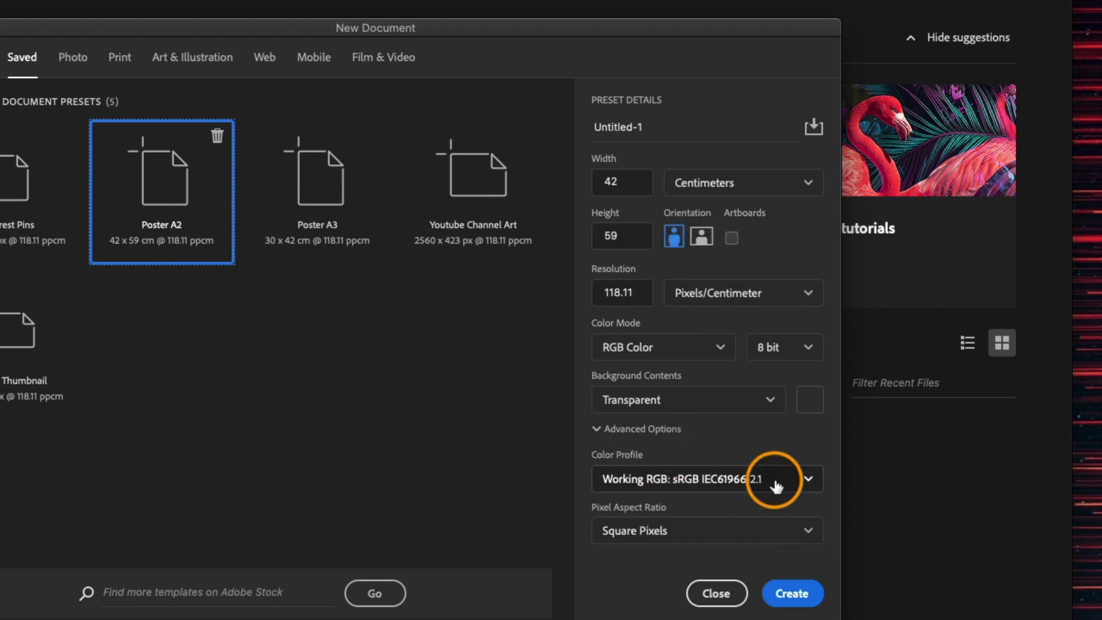
pyautogui.click(792, 594)
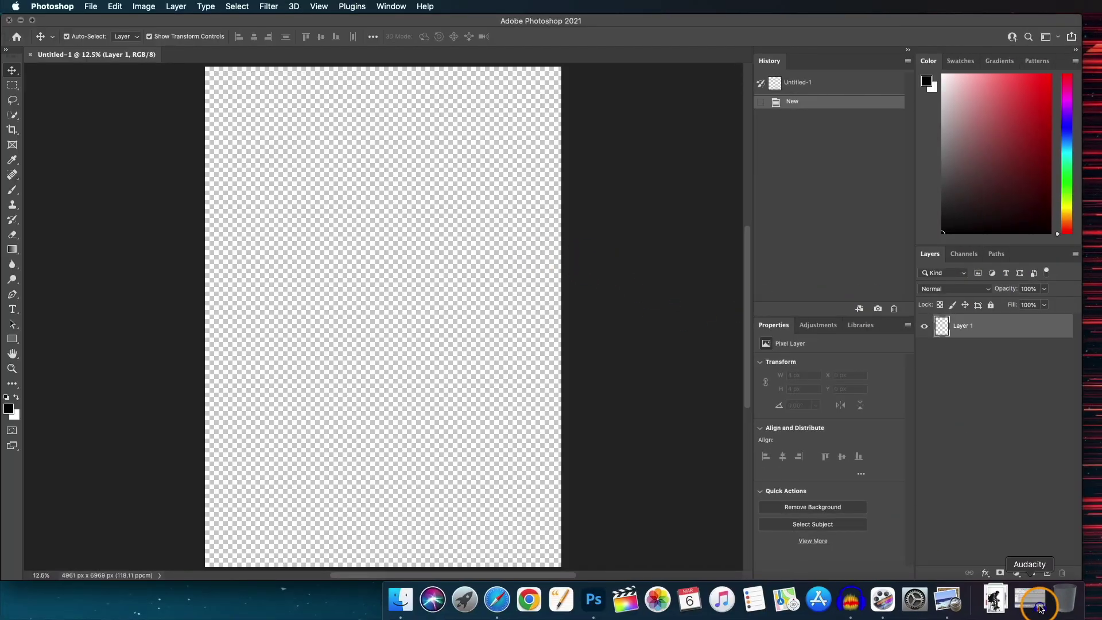
# Place pexels-eric-w-3375230.jpg on the canvas and scale it down to about 3503 x 5416 px near the centre.
pyautogui.click(1000, 599)
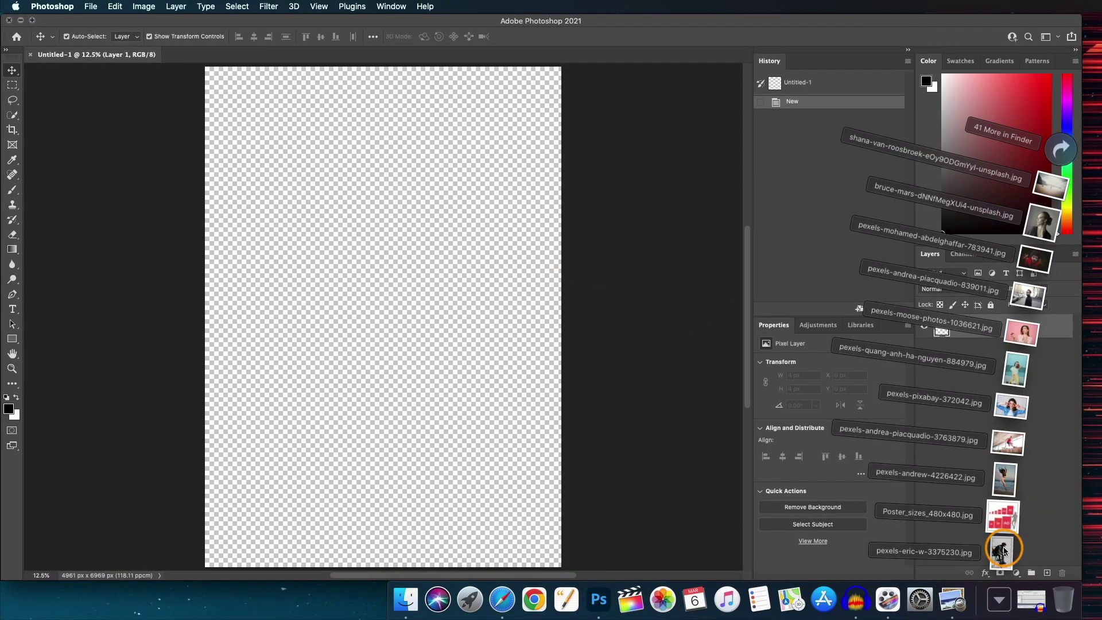
pyautogui.moveTo(1004, 550); pyautogui.dragTo(394, 293)
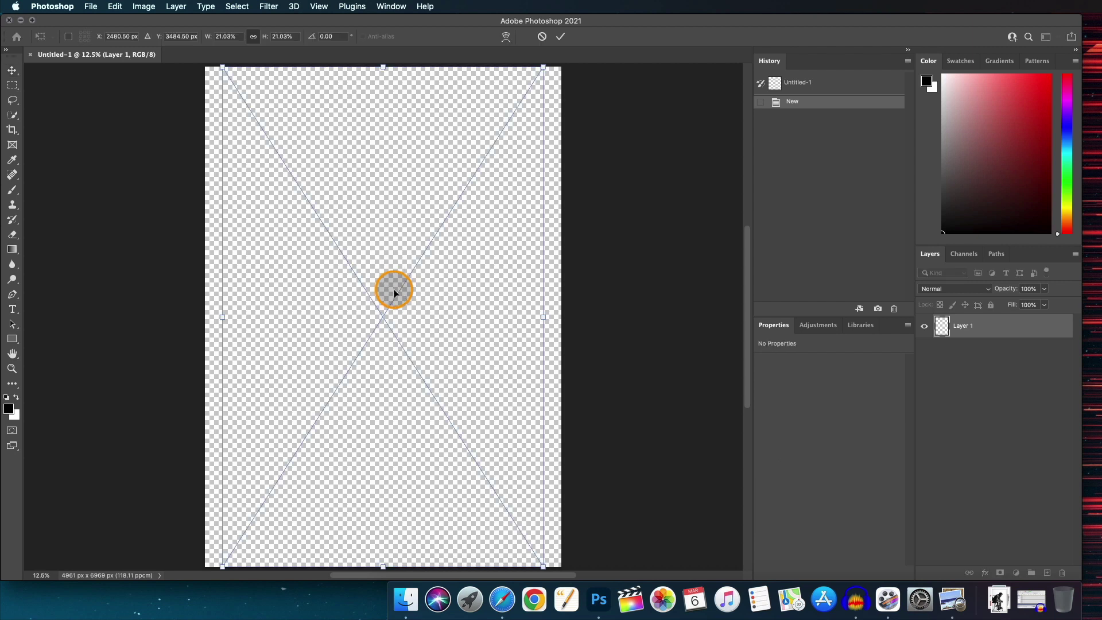
pyautogui.click(560, 38)
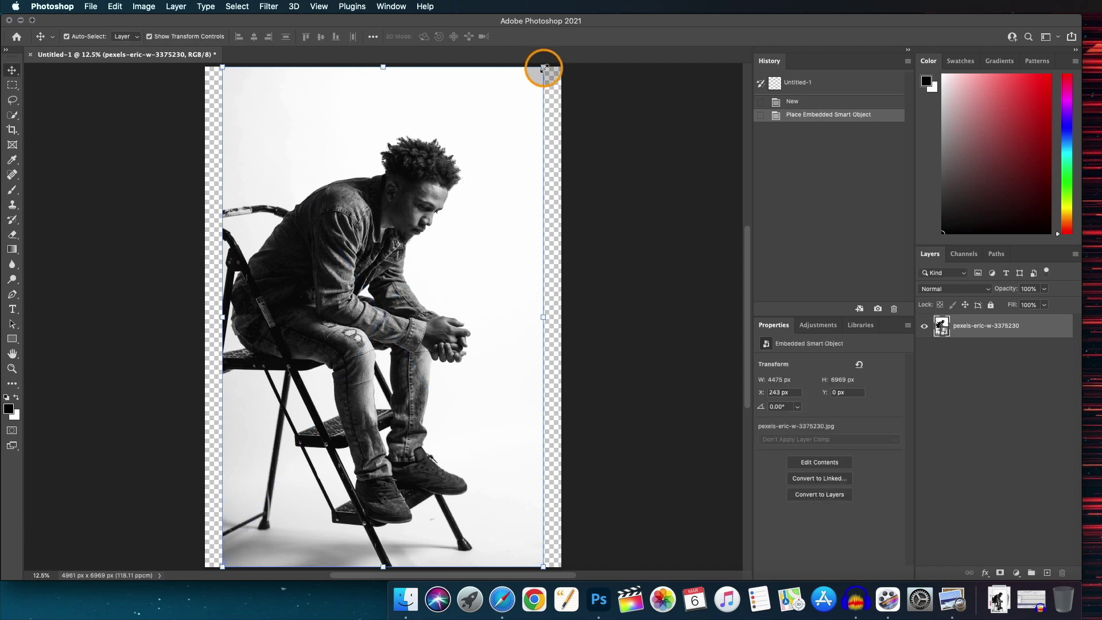
pyautogui.moveTo(543, 67); pyautogui.dragTo(473, 178)
pyautogui.moveTo(417, 314); pyautogui.dragTo(457, 252)
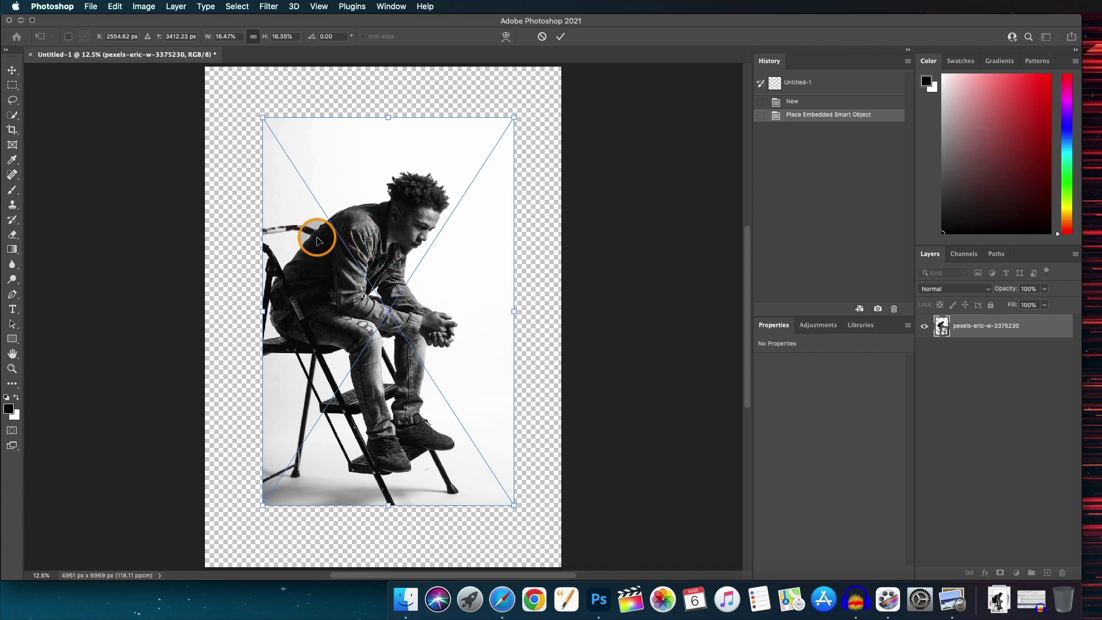
pyautogui.click(560, 36)
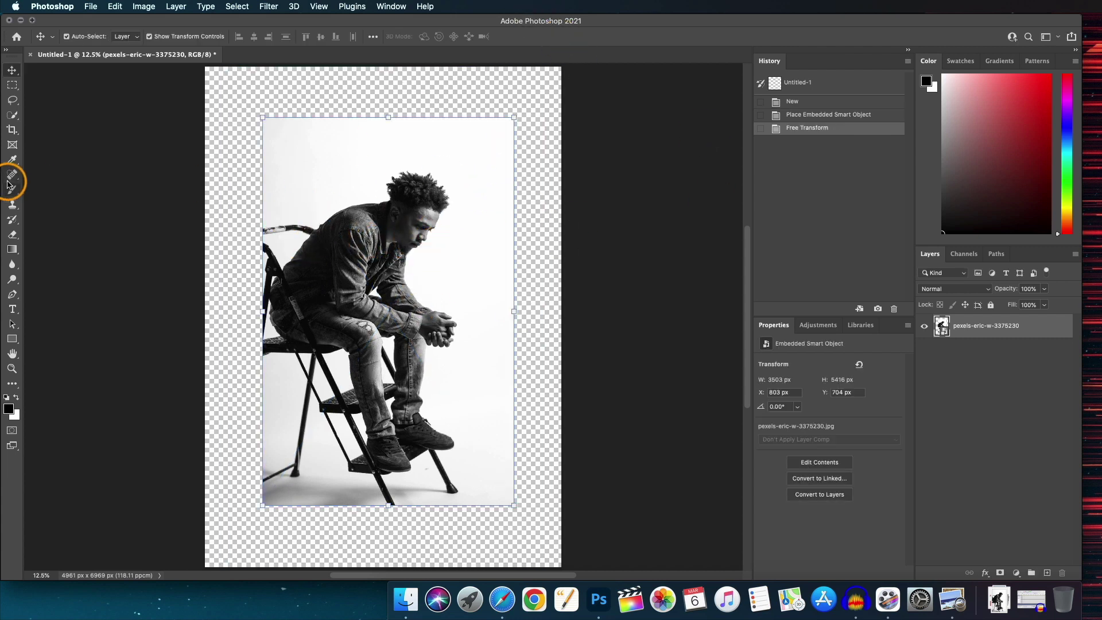
# Trace the seated man with the Magnetic Lasso from his back over the head and down to his clasped hands.
pyautogui.scroll(5, 256, 247)
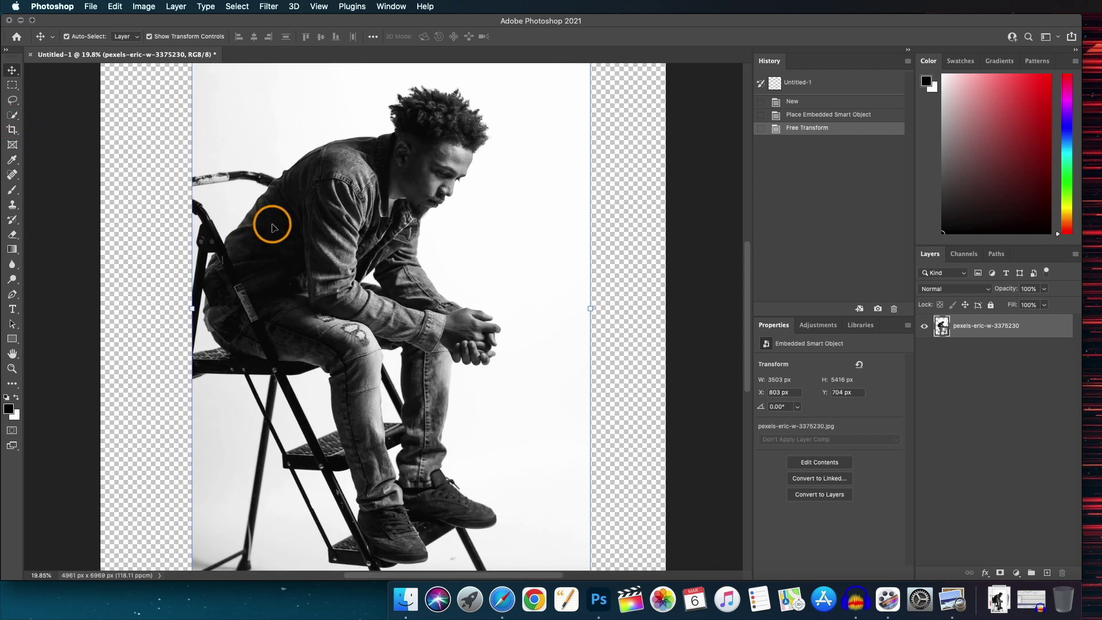
pyautogui.click(12, 100)
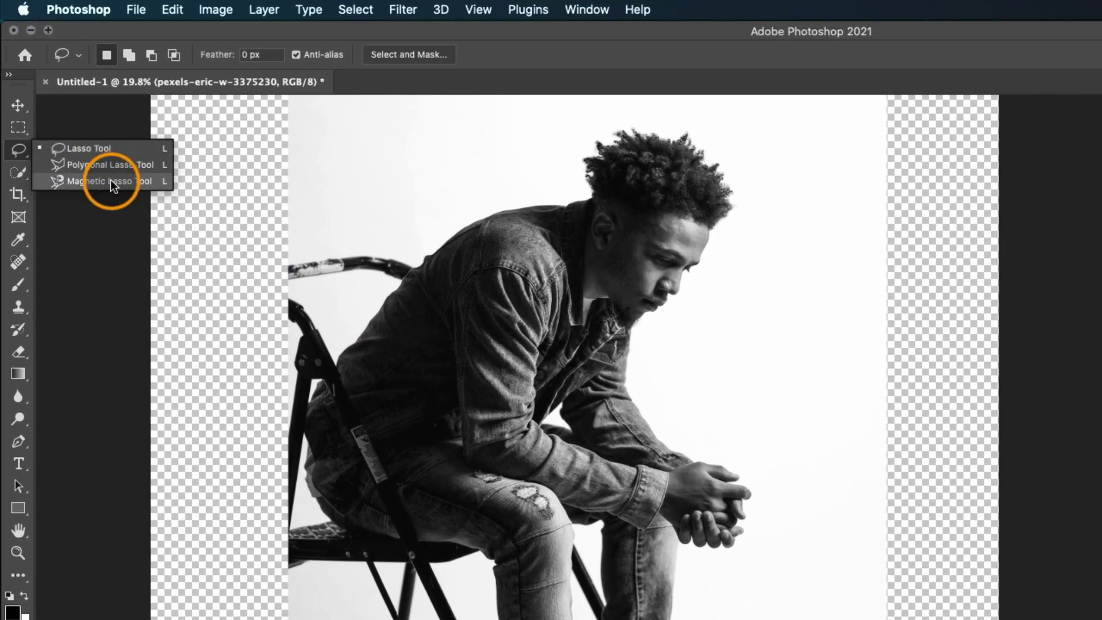
pyautogui.click(112, 181)
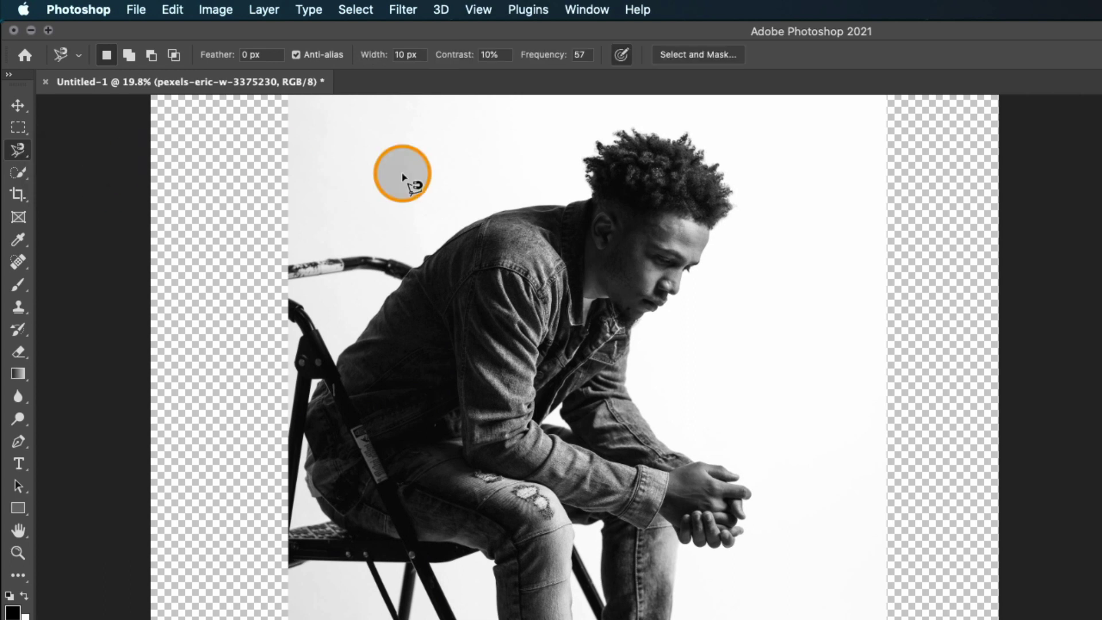
pyautogui.scroll(5, 409, 309)
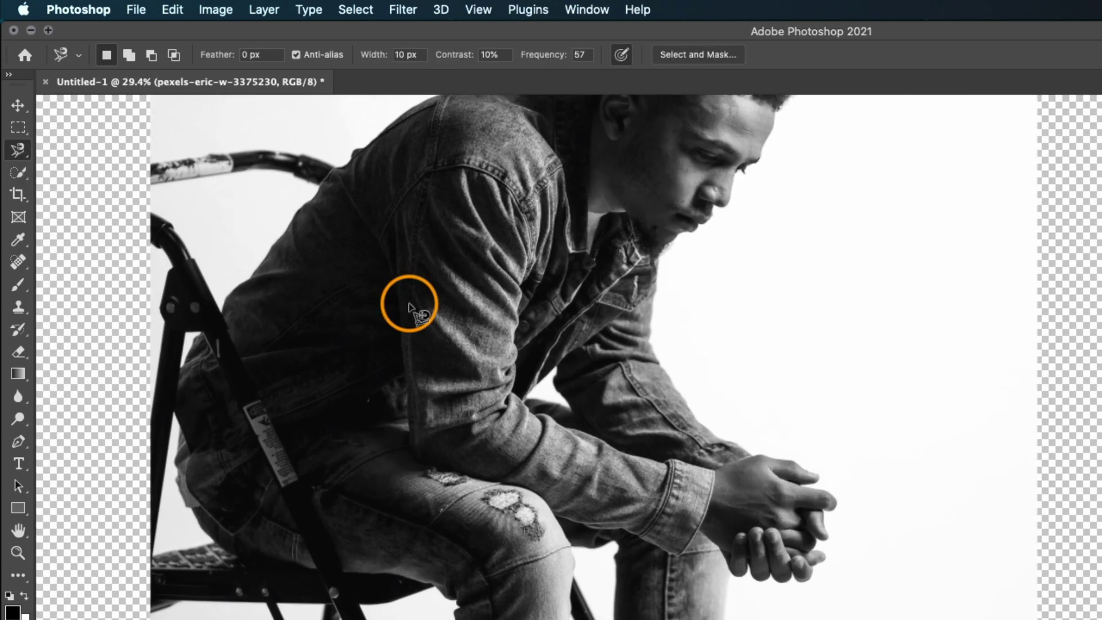
pyautogui.scroll(1, 409, 304)
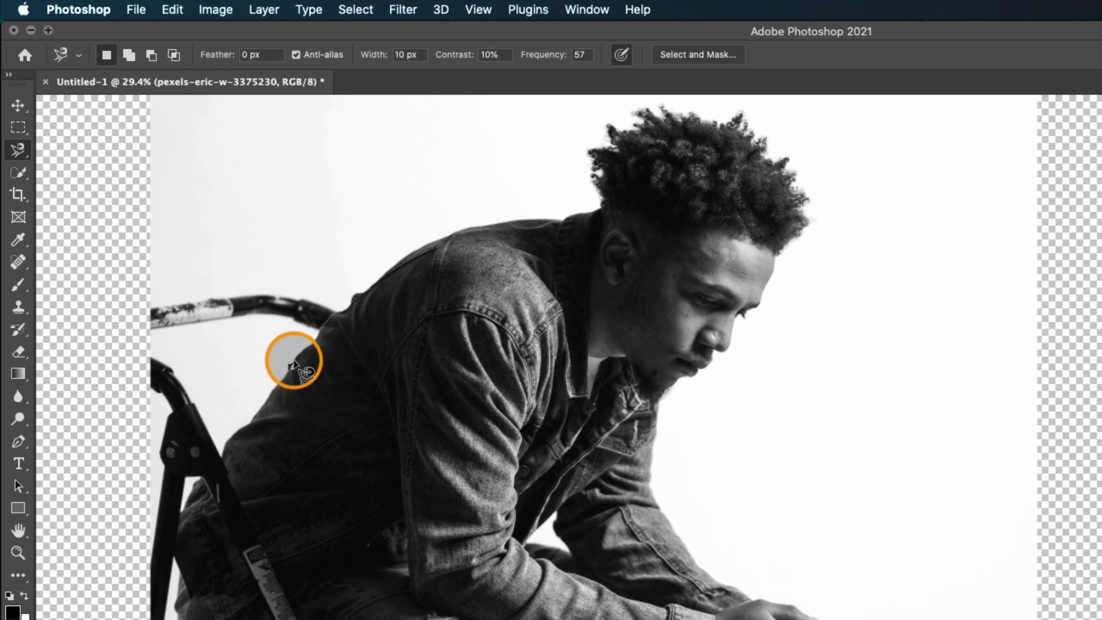
pyautogui.moveTo(298, 352); pyautogui.dragTo(363, 291)
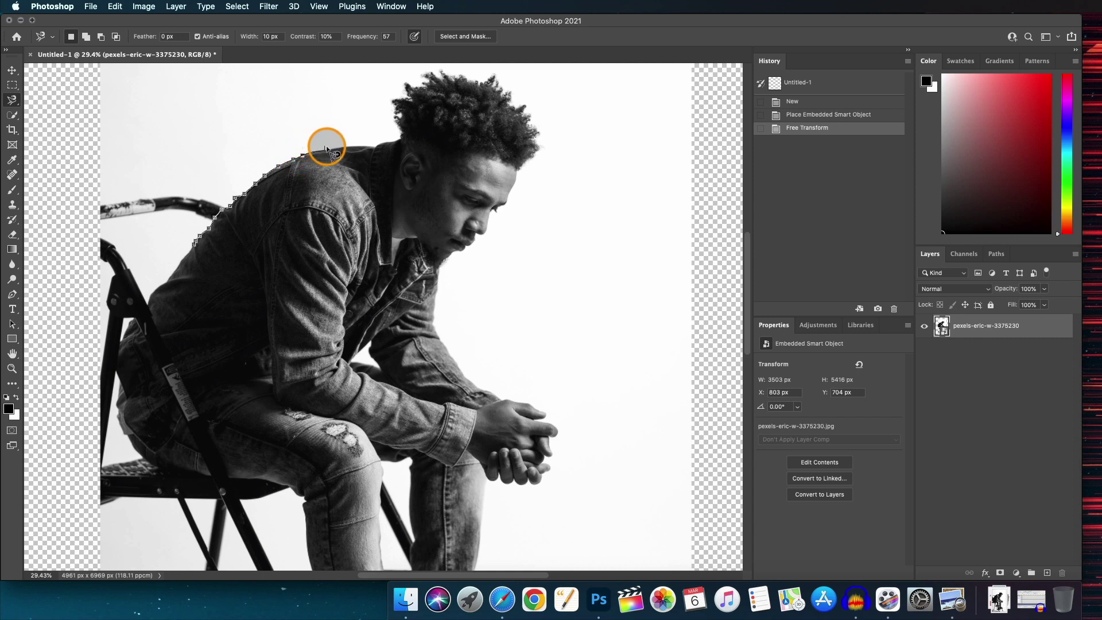
pyautogui.moveTo(339, 146)
pyautogui.mouseDown()
pyautogui.moveTo(395, 140)
pyautogui.moveTo(401, 87)
pyautogui.moveTo(436, 68)
pyautogui.moveTo(488, 72)
pyautogui.moveTo(522, 104)
pyautogui.moveTo(543, 139)
pyautogui.moveTo(482, 239)
pyautogui.moveTo(446, 263)
pyautogui.moveTo(435, 309)
pyautogui.moveTo(444, 358)
pyautogui.moveTo(557, 439)
pyautogui.mouseUp()
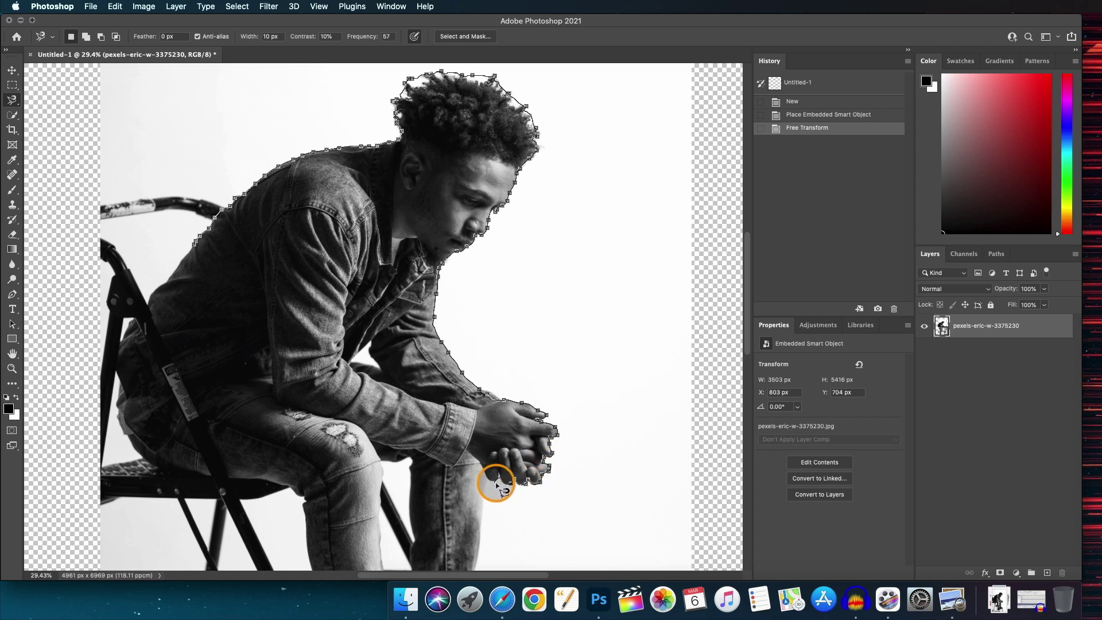
# Continue the lasso outline around the legs, shoes and seat to the lower back, removing the stray points below the hands.
pyautogui.moveTo(497, 481)
pyautogui.mouseDown()
pyautogui.moveTo(485, 499)
pyautogui.moveTo(494, 516)
pyautogui.moveTo(512, 438)
pyautogui.mouseUp()
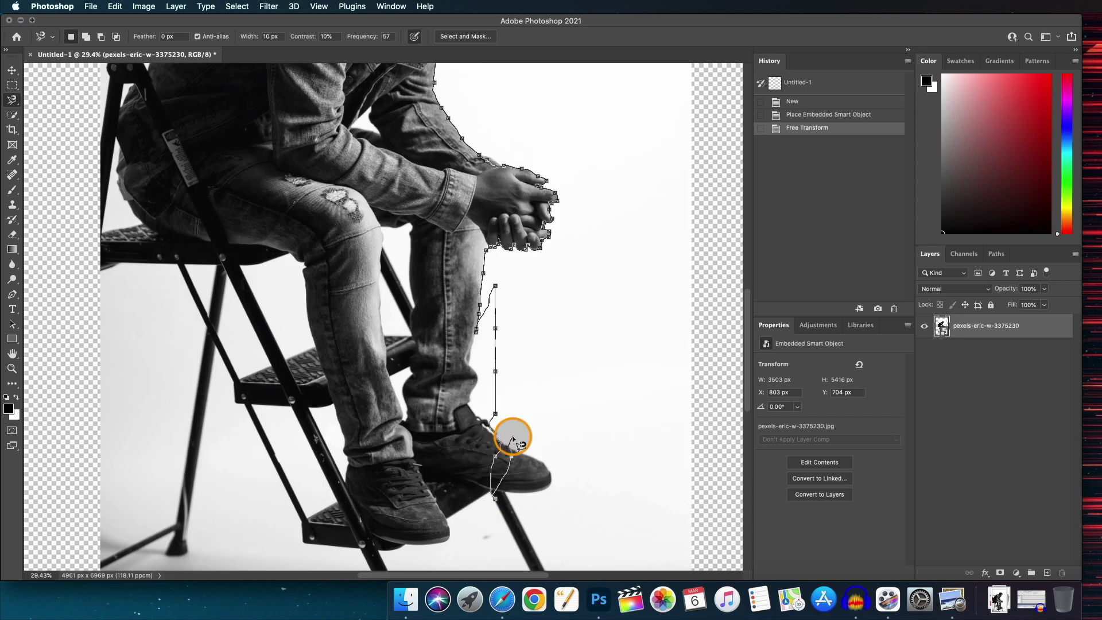
pyautogui.press('BackSpace')
pyautogui.press('BackSpace')
pyautogui.press('BackSpace')
pyautogui.press('BackSpace')
pyautogui.press('BackSpace')
pyautogui.press('BackSpace')
pyautogui.press('BackSpace')
pyautogui.moveTo(470, 351)
pyautogui.mouseDown()
pyautogui.moveTo(471, 408)
pyautogui.moveTo(546, 466)
pyautogui.moveTo(548, 493)
pyautogui.moveTo(425, 481)
pyautogui.moveTo(448, 529)
pyautogui.moveTo(420, 545)
pyautogui.moveTo(378, 541)
pyautogui.mouseUp()
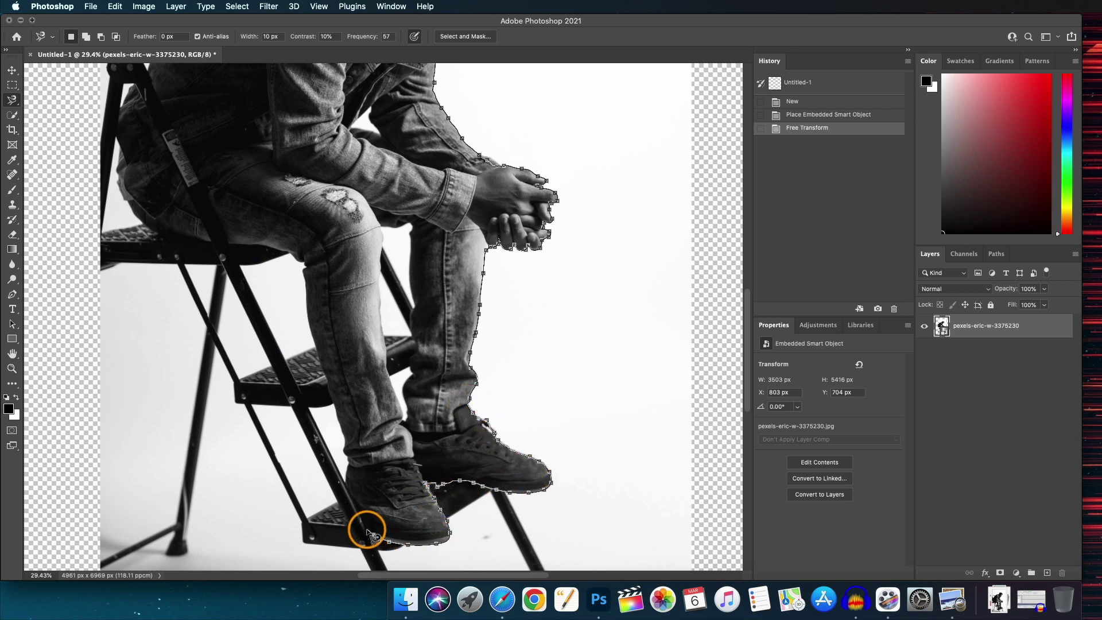
pyautogui.moveTo(350, 464); pyautogui.dragTo(344, 432)
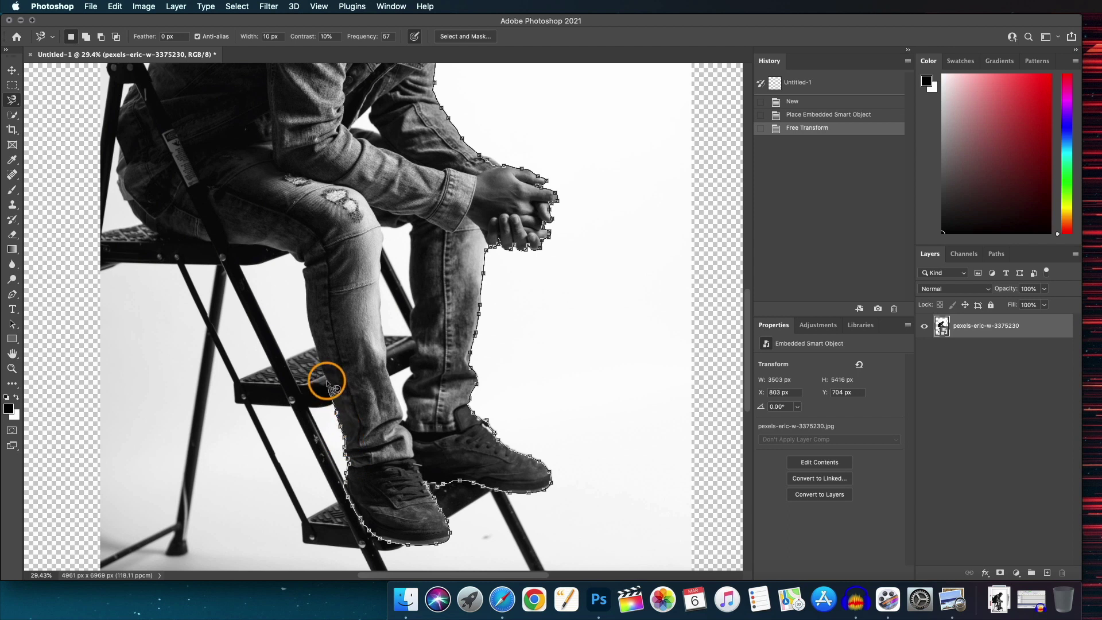
pyautogui.moveTo(325, 375)
pyautogui.mouseDown()
pyautogui.moveTo(305, 261)
pyautogui.moveTo(140, 225)
pyautogui.moveTo(116, 170)
pyautogui.mouseUp()
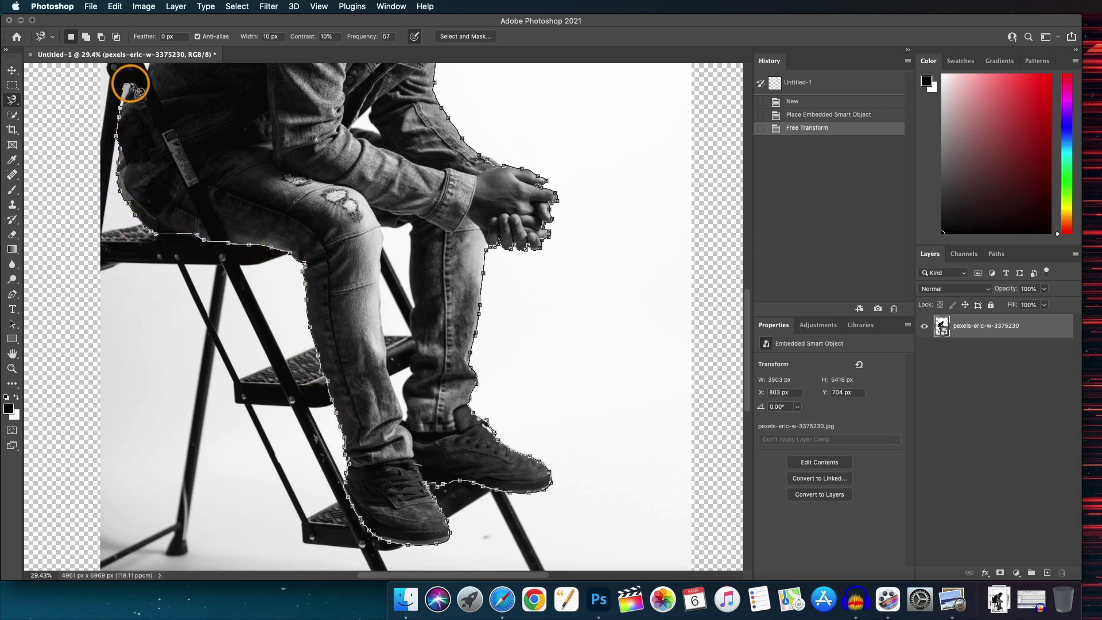
# Close the lasso outline at the man's back without the stray points and mask the photo layer with the selection.
pyautogui.scroll(10, 148, 68)
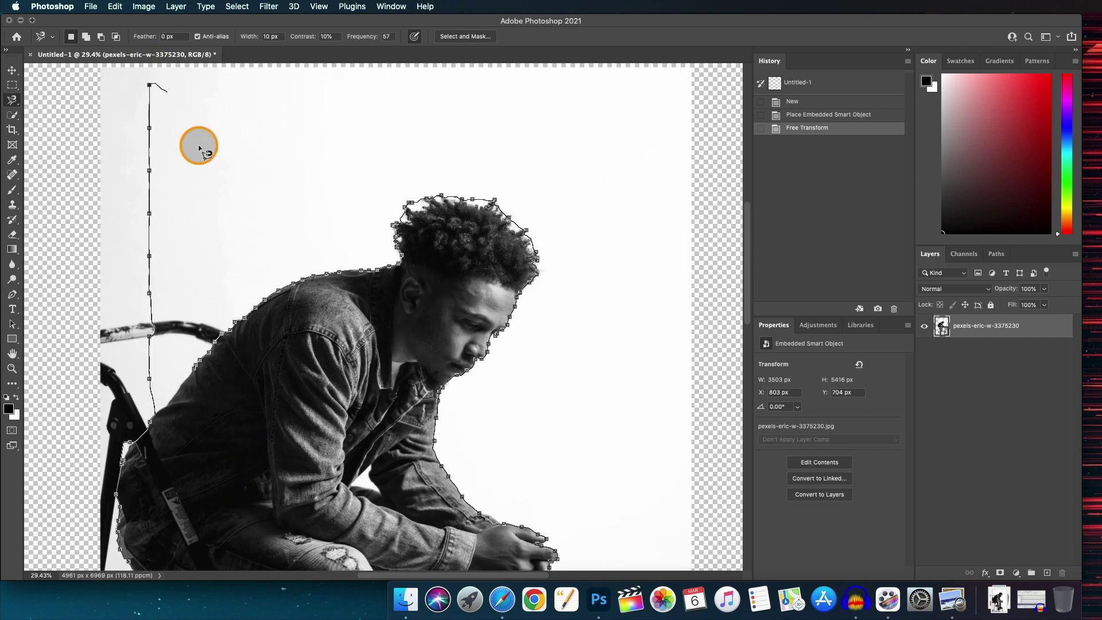
pyautogui.press('BackSpace')
pyautogui.press('BackSpace')
pyautogui.press('BackSpace')
pyautogui.press('BackSpace')
pyautogui.press('BackSpace')
pyautogui.press('BackSpace')
pyautogui.press('BackSpace')
pyautogui.press('BackSpace')
pyautogui.press('BackSpace')
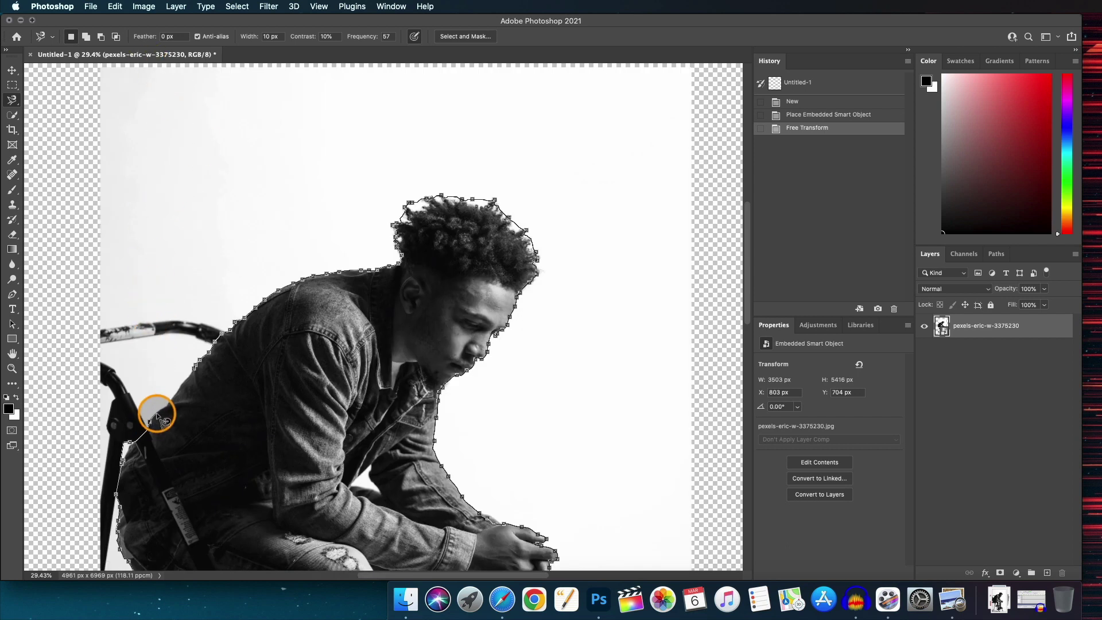
pyautogui.click(191, 367)
pyautogui.press('super+0')
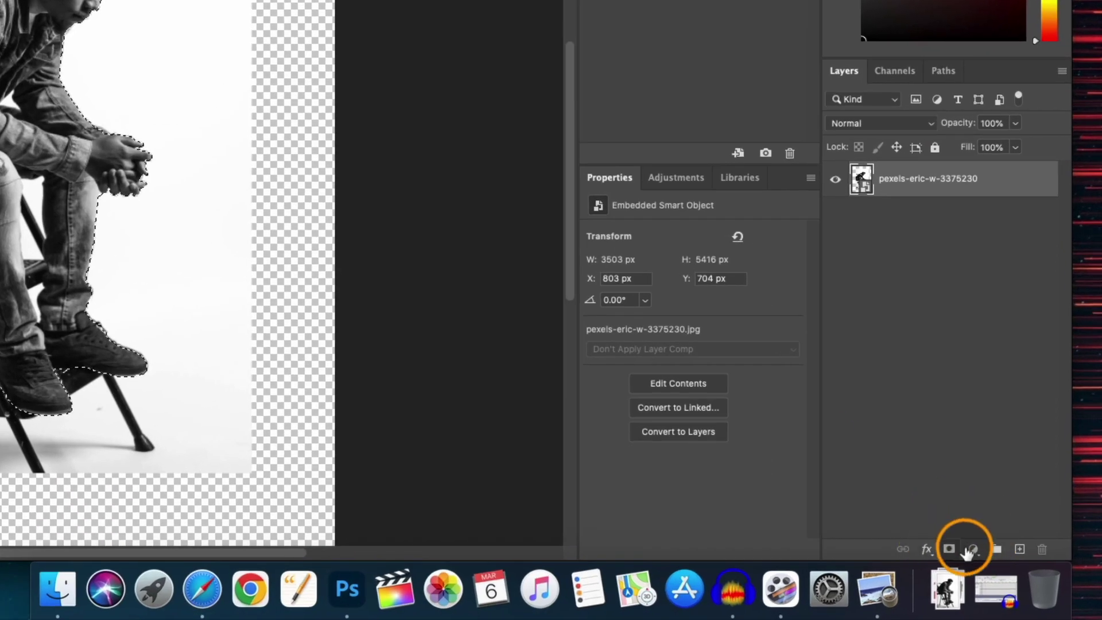
pyautogui.click(949, 548)
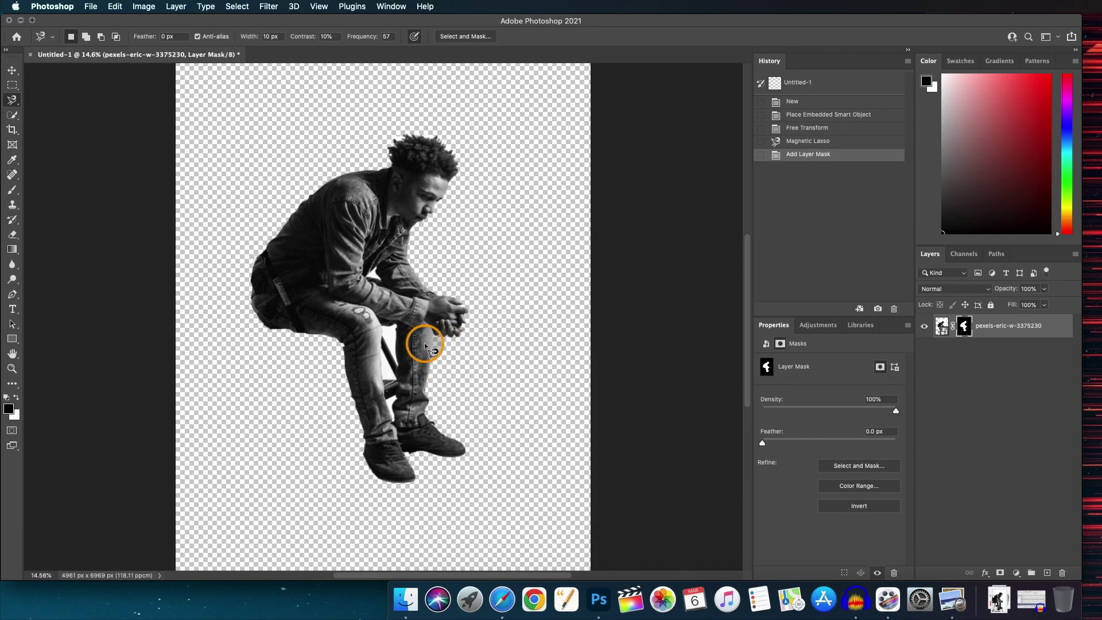
# Set up a 20 px Hard Round brush for painting on the layer mask.
pyautogui.scroll(5, 313, 296)
pyautogui.scroll(-2, 313, 296)
pyautogui.scroll(-5, 350, 328)
pyautogui.scroll(5, 376, 228)
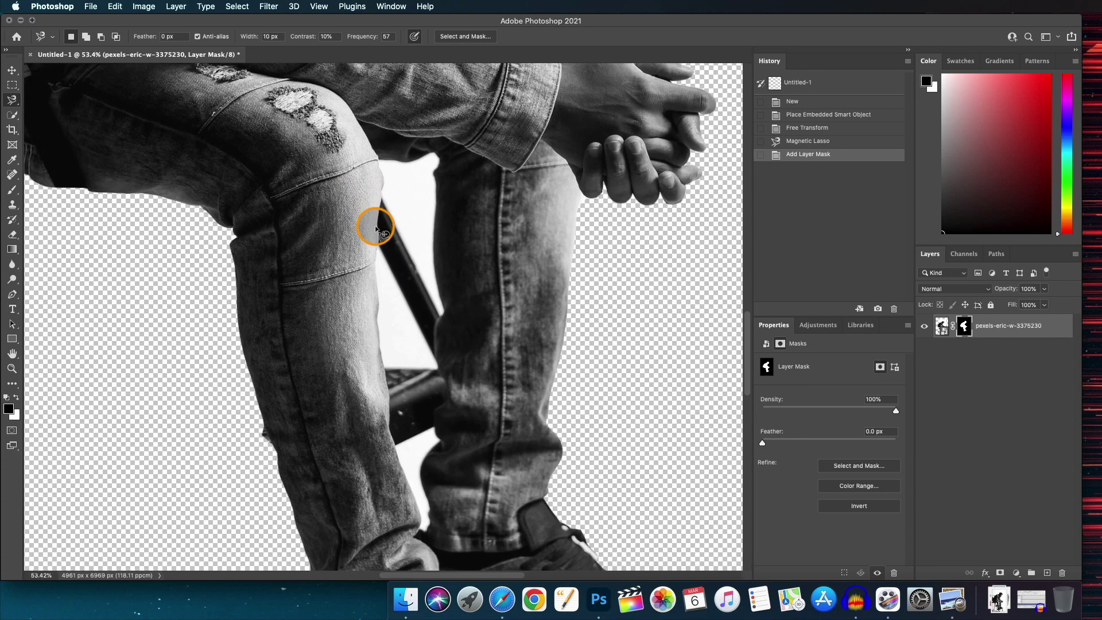
pyautogui.scroll(3, 376, 228)
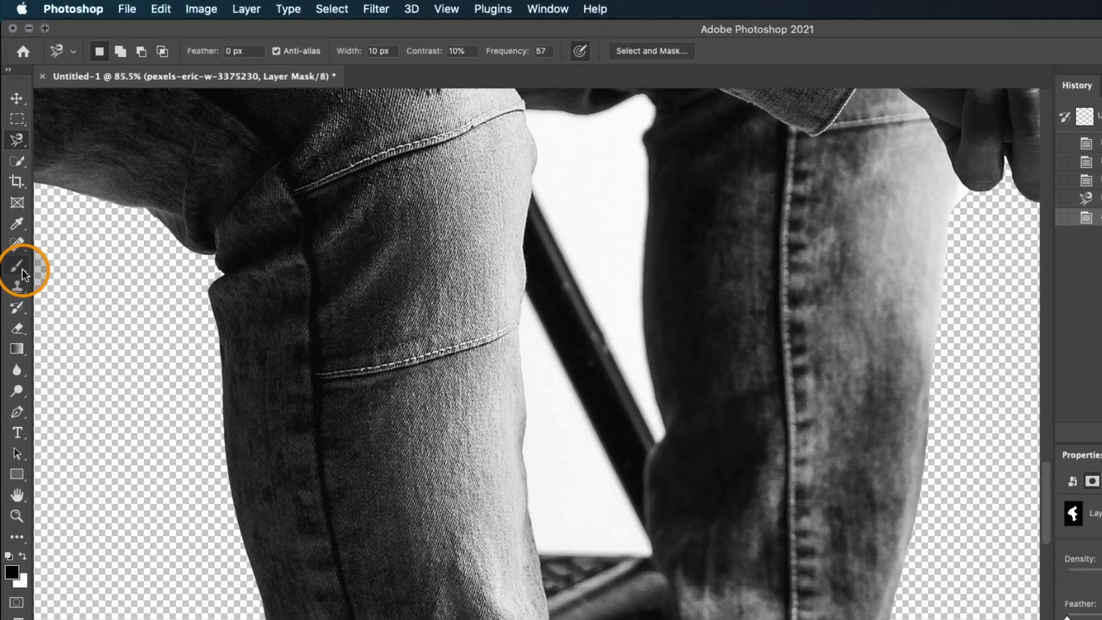
pyautogui.click(13, 190)
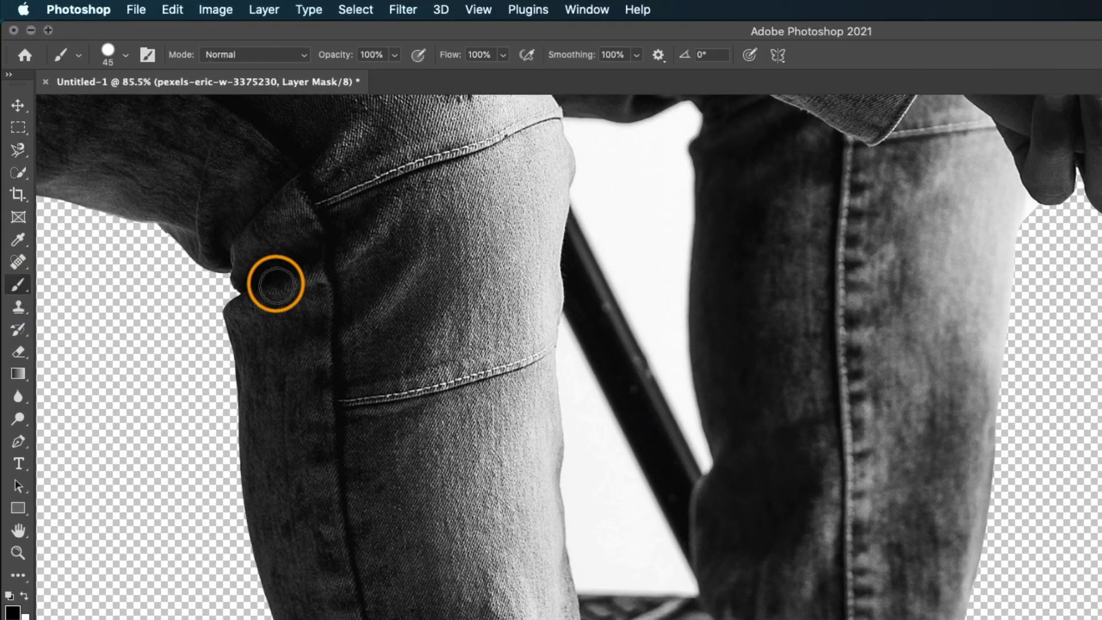
pyautogui.scroll(-1, 627, 431)
pyautogui.scroll(4, 628, 431)
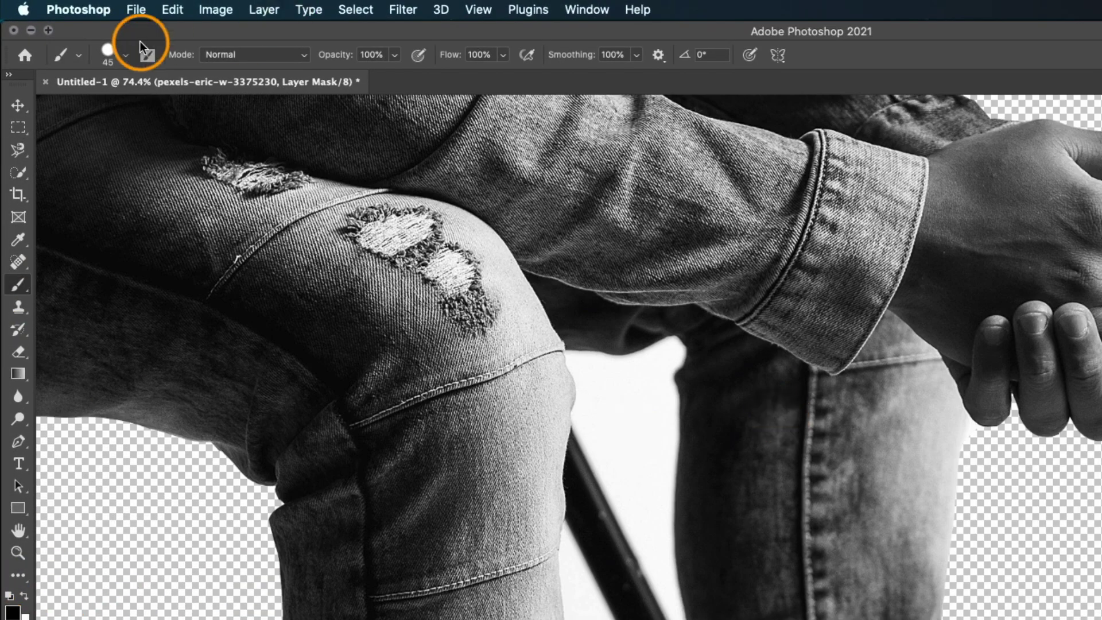
pyautogui.click(125, 55)
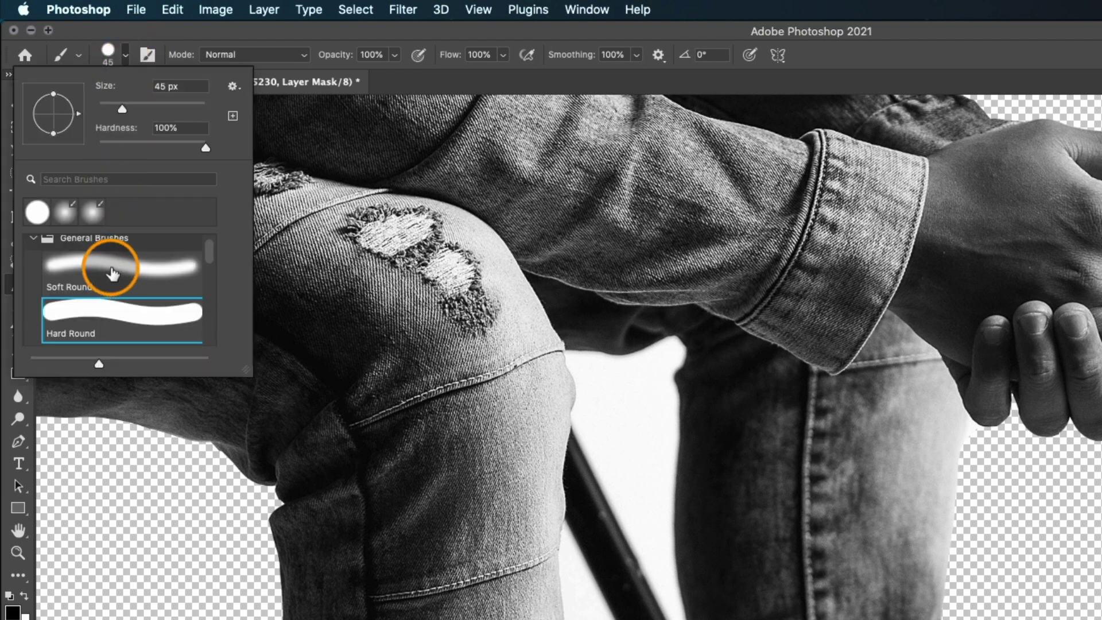
pyautogui.click(114, 320)
pyautogui.click(363, 128)
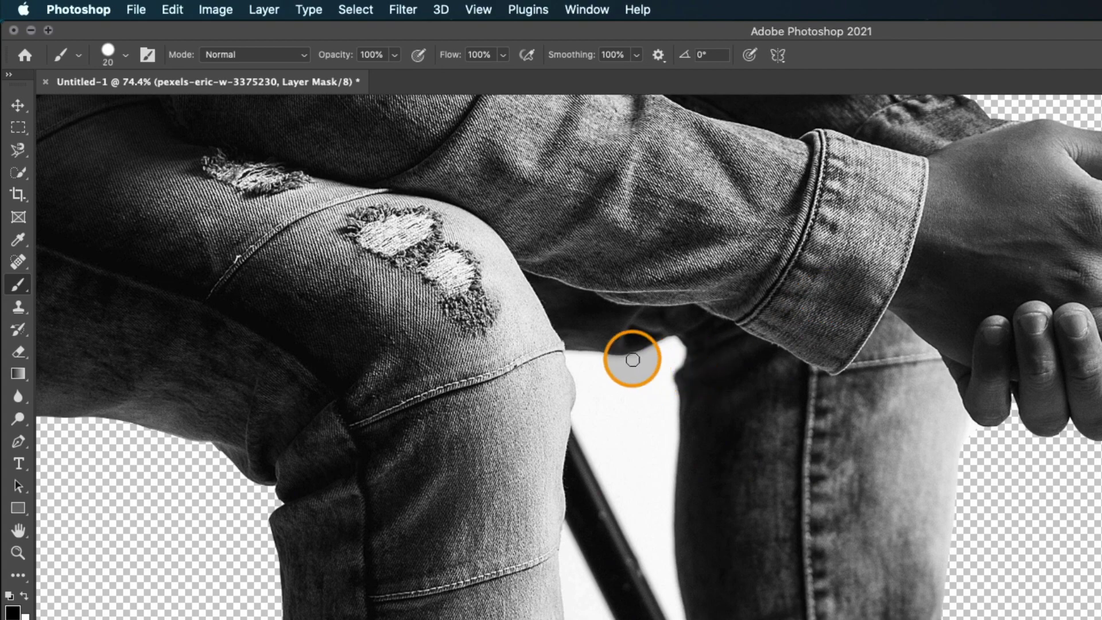
# Paint black on the layer mask to hide the background along the inner edge of the man's rear leg.
pyautogui.moveTo(425, 238)
pyautogui.mouseDown()
pyautogui.moveTo(451, 239)
pyautogui.moveTo(450, 519)
pyautogui.mouseUp()
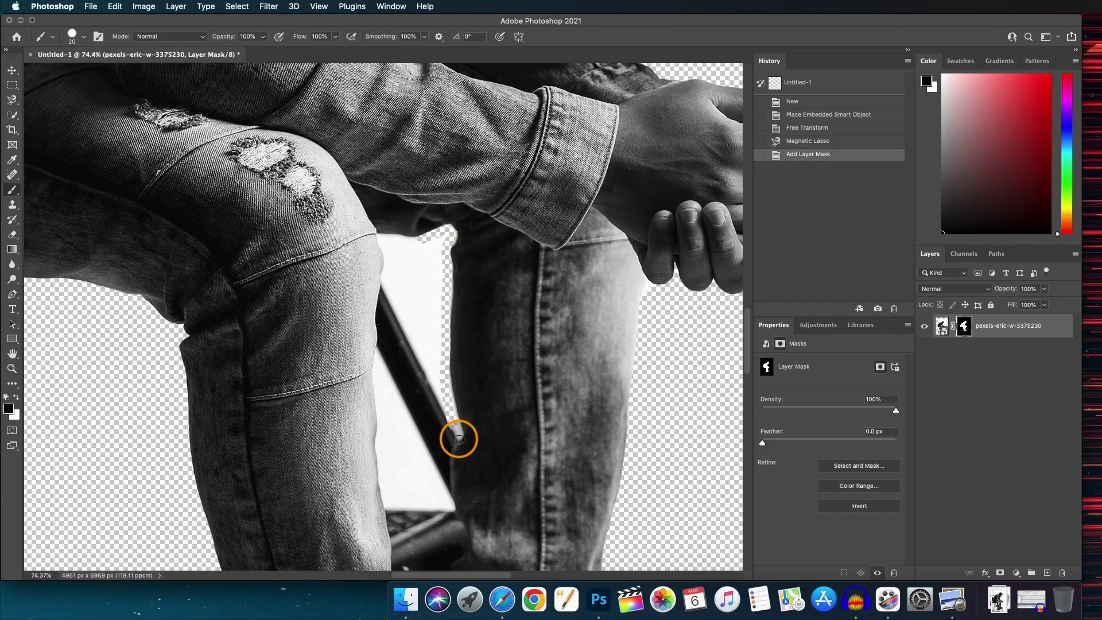
pyautogui.scroll(-3, 453, 505)
pyautogui.moveTo(459, 359)
pyautogui.mouseDown()
pyautogui.moveTo(456, 425)
pyautogui.moveTo(442, 478)
pyautogui.moveTo(457, 384)
pyautogui.mouseUp()
pyautogui.press('super+z')
pyautogui.scroll(-5, 434, 208)
pyautogui.moveTo(434, 208)
pyautogui.mouseDown()
pyautogui.moveTo(437, 309)
pyautogui.moveTo(395, 165)
pyautogui.moveTo(399, 211)
pyautogui.moveTo(381, 198)
pyautogui.moveTo(395, 344)
pyautogui.moveTo(388, 227)
pyautogui.moveTo(380, 346)
pyautogui.moveTo(380, 290)
pyautogui.moveTo(388, 293)
pyautogui.moveTo(387, 229)
pyautogui.mouseUp()
# Enlarge the brush and mask out the background along the inner edge of the front leg.
pyautogui.press(']')
pyautogui.press(']')
pyautogui.press(']')
pyautogui.scroll(5, 399, 211)
pyautogui.scroll(5, 385, 341)
pyautogui.moveTo(381, 271); pyautogui.dragTo(380, 253)
pyautogui.scroll(1, 386, 219)
pyautogui.moveTo(381, 253)
pyautogui.mouseDown()
pyautogui.moveTo(379, 208)
pyautogui.moveTo(431, 216)
pyautogui.moveTo(433, 285)
pyautogui.moveTo(439, 230)
pyautogui.moveTo(412, 231)
pyautogui.moveTo(403, 260)
pyautogui.moveTo(421, 249)
pyautogui.moveTo(401, 416)
pyautogui.mouseUp()
# Mask out the remaining chair parts and background between the legs, using a 60 px brush and finishing with 40 px.
pyautogui.press('[')
pyautogui.press(']')
pyautogui.press(']')
pyautogui.press(']')
pyautogui.press(']')
pyautogui.press(']')
pyautogui.press(']')
pyautogui.press(']')
pyautogui.press(']')
pyautogui.scroll(-4, 401, 416)
pyautogui.press(']')
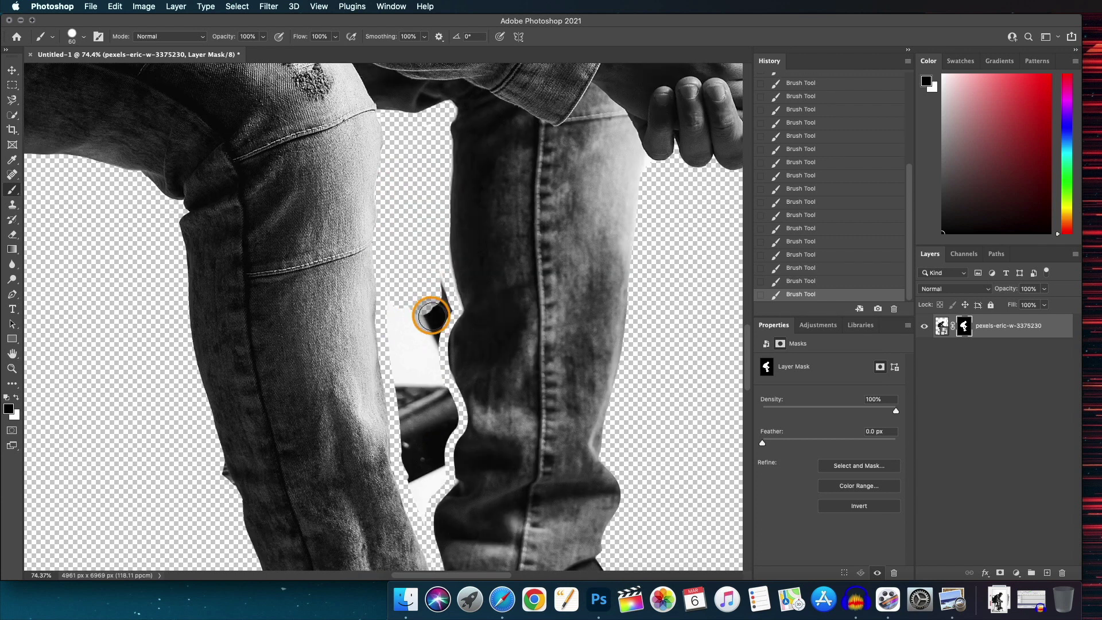
pyautogui.moveTo(433, 290)
pyautogui.mouseDown()
pyautogui.moveTo(430, 464)
pyautogui.moveTo(411, 411)
pyautogui.moveTo(426, 387)
pyautogui.mouseUp()
pyautogui.scroll(-4, 426, 387)
pyautogui.press('[')
pyautogui.press('[')
pyautogui.moveTo(430, 234)
pyautogui.mouseDown()
pyautogui.moveTo(445, 304)
pyautogui.moveTo(446, 286)
pyautogui.moveTo(436, 357)
pyautogui.moveTo(422, 333)
pyautogui.moveTo(430, 385)
pyautogui.mouseUp()
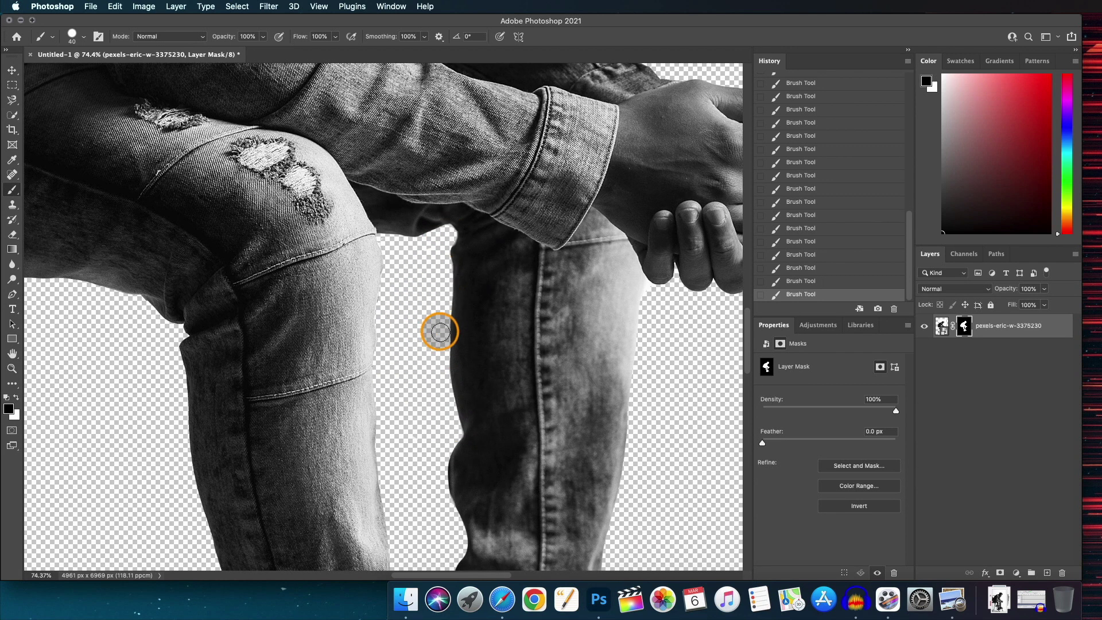
# Mask out the leftover background between the two shoes and along their outer edges, reducing the brush to 20 px.
pyautogui.scroll(-10, 439, 321)
pyautogui.moveTo(501, 323)
pyautogui.mouseDown()
pyautogui.moveTo(540, 322)
pyautogui.moveTo(518, 311)
pyautogui.mouseUp()
pyautogui.press('[')
pyautogui.press('[')
pyautogui.moveTo(498, 311); pyautogui.dragTo(503, 302)
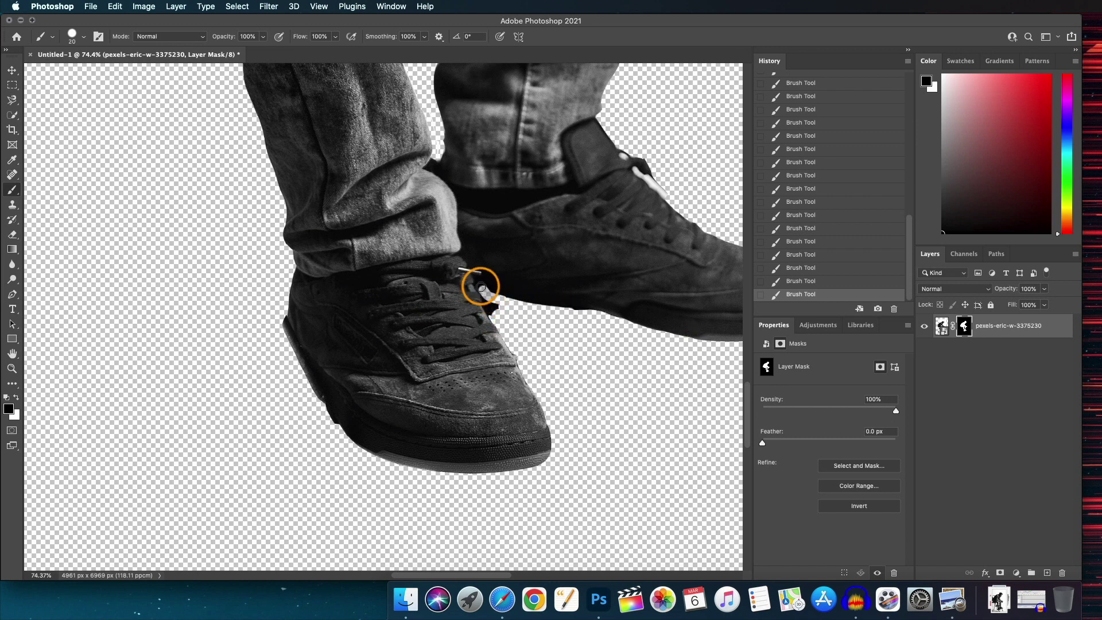
pyautogui.moveTo(323, 409); pyautogui.dragTo(386, 473)
pyautogui.moveTo(304, 379)
pyautogui.mouseDown()
pyautogui.moveTo(283, 311)
pyautogui.moveTo(282, 343)
pyautogui.mouseUp()
pyautogui.scroll(-5, 383, 322)
pyautogui.scroll(8, 516, 330)
pyautogui.moveTo(539, 334)
pyautogui.mouseDown()
pyautogui.moveTo(335, 403)
pyautogui.moveTo(469, 393)
pyautogui.mouseUp()
# Mask out the white background remnants along the tongue and laces of the far shoe, reducing the brush to 8 px.
pyautogui.scroll(6, 466, 307)
pyautogui.press('x')
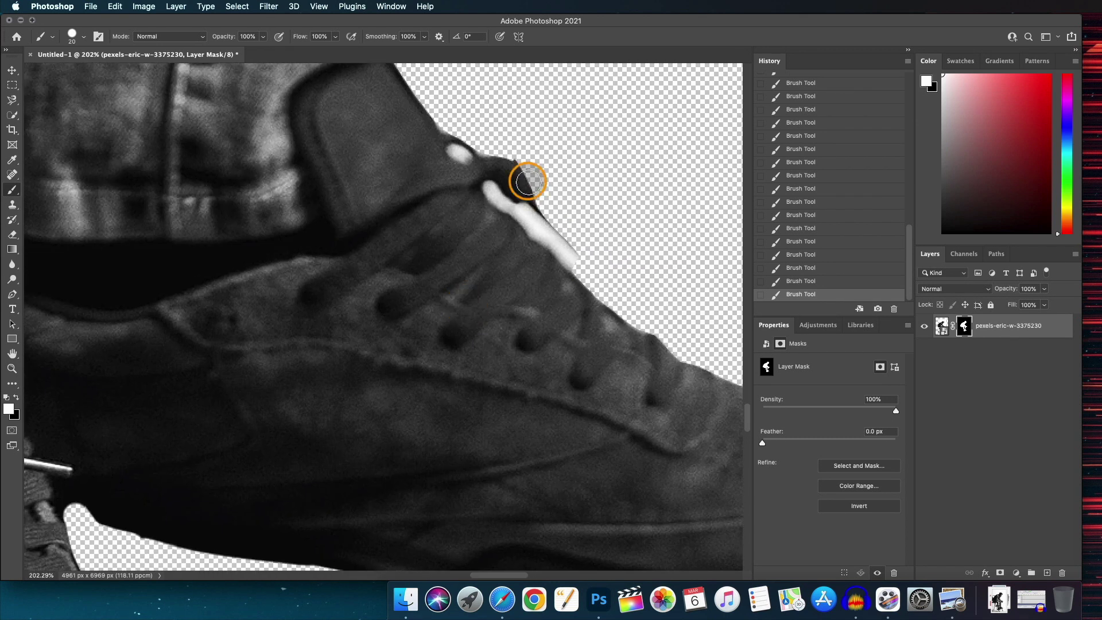
pyautogui.press('x')
pyautogui.moveTo(528, 181)
pyautogui.mouseDown()
pyautogui.moveTo(600, 260)
pyautogui.moveTo(535, 166)
pyautogui.moveTo(605, 237)
pyautogui.moveTo(587, 257)
pyautogui.moveTo(596, 277)
pyautogui.moveTo(521, 221)
pyautogui.moveTo(497, 192)
pyautogui.moveTo(578, 261)
pyautogui.moveTo(459, 143)
pyautogui.mouseUp()
pyautogui.press('[')
pyautogui.press('[')
pyautogui.press('[')
pyautogui.scroll(-5, 619, 178)
pyautogui.scroll(10, 573, 191)
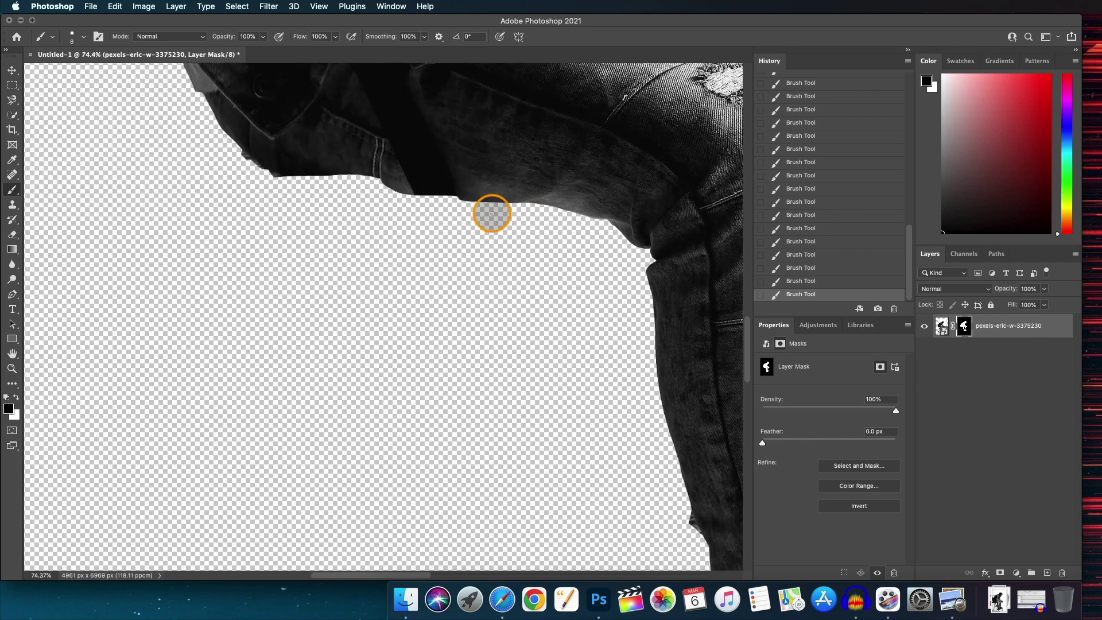
# Mask out the background showing through the gap between the man's torso and his far arm.
pyautogui.scroll(-4, 357, 241)
pyautogui.scroll(5, 422, 236)
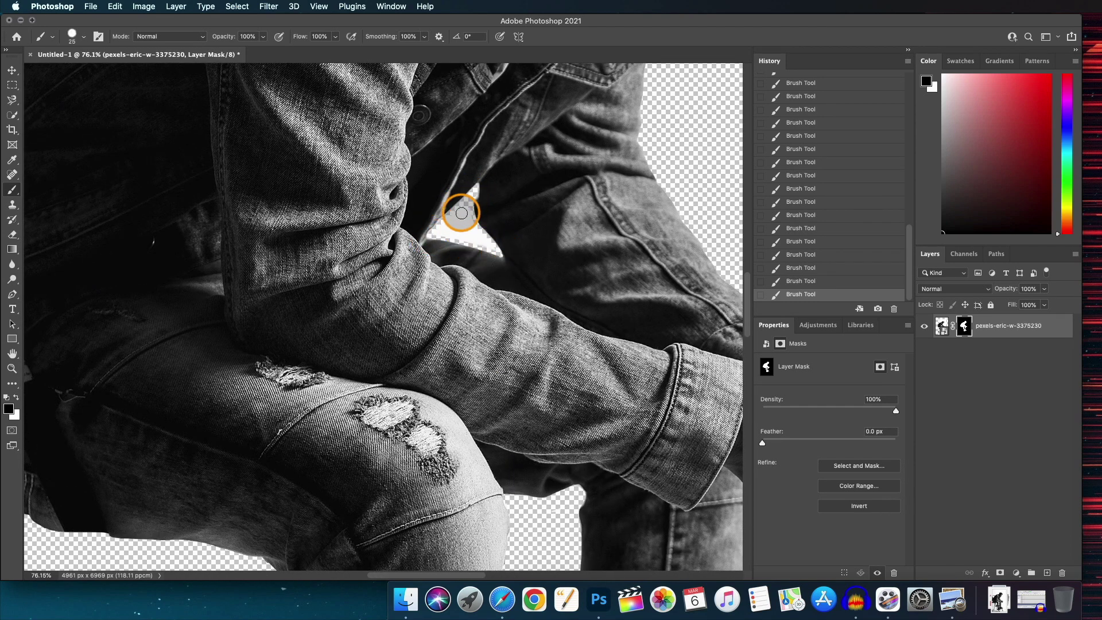
pyautogui.moveTo(448, 223); pyautogui.dragTo(490, 246)
pyautogui.scroll(-3, 499, 252)
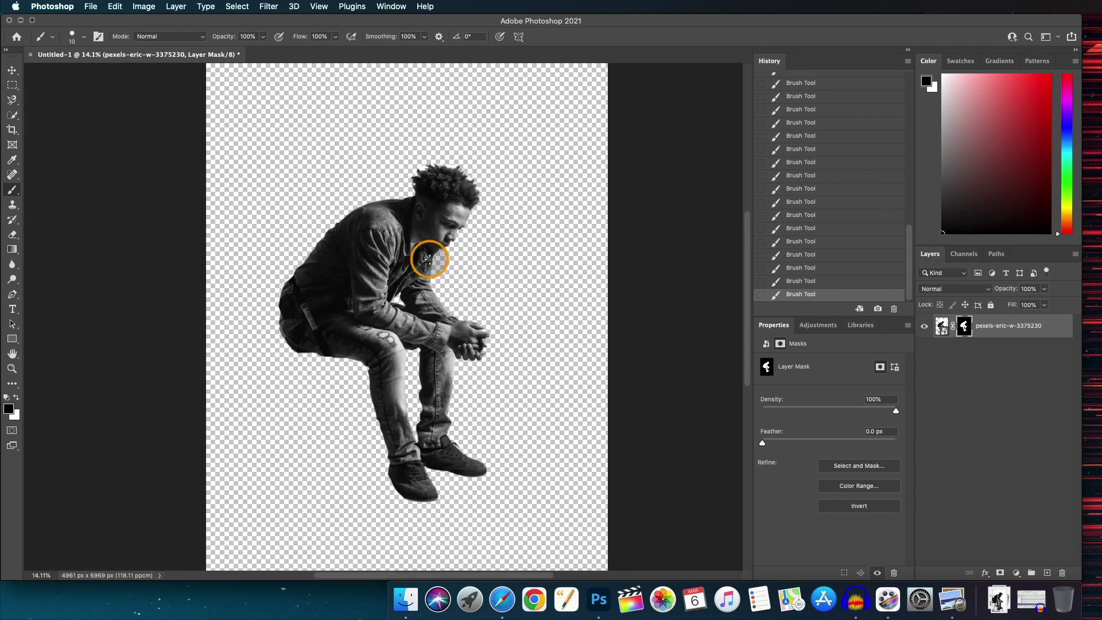
pyautogui.scroll(4, 436, 246)
pyautogui.scroll(-5, 423, 251)
pyautogui.scroll(-2, 423, 254)
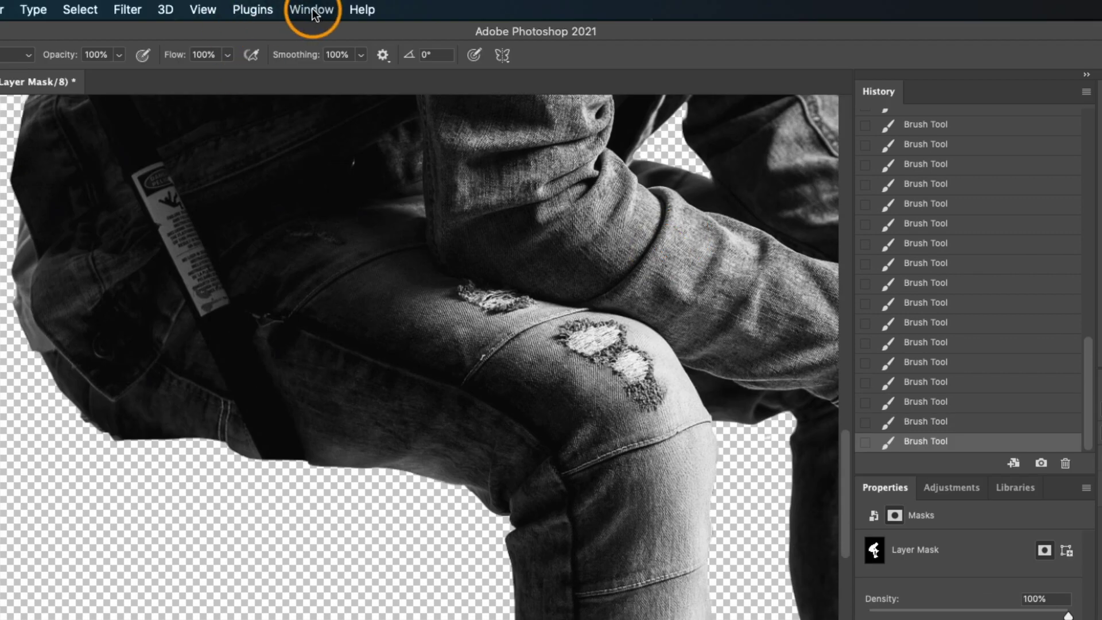
pyautogui.click(313, 11)
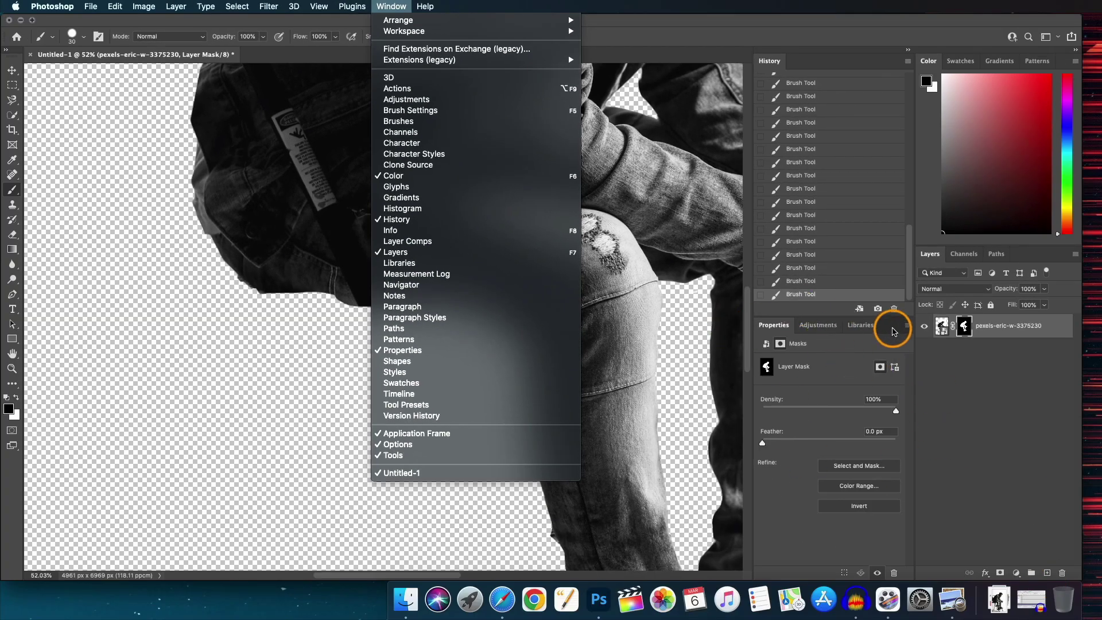
pyautogui.click(890, 322)
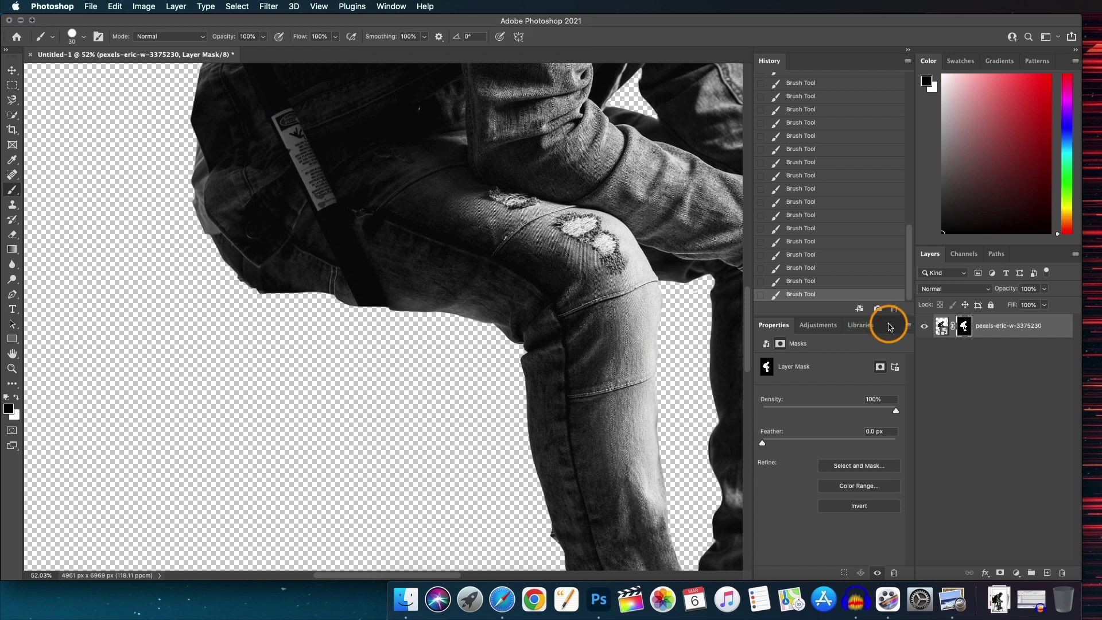
pyautogui.moveTo(888, 327)
pyautogui.mouseDown()
pyautogui.moveTo(654, 290)
pyautogui.moveTo(634, 250)
pyautogui.moveTo(880, 347)
pyautogui.moveTo(891, 328)
pyautogui.mouseUp()
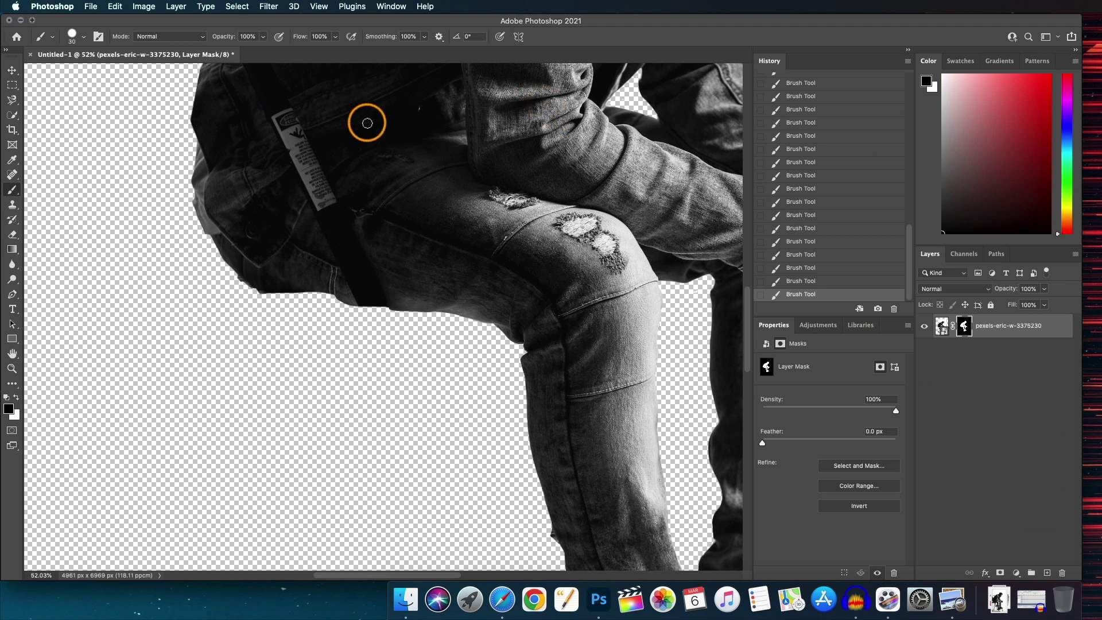
# Lower the layer mask's density to 59% and examine the figure's outline for wrongly hidden areas.
pyautogui.scroll(-5, 440, 194)
pyautogui.scroll(5, 440, 194)
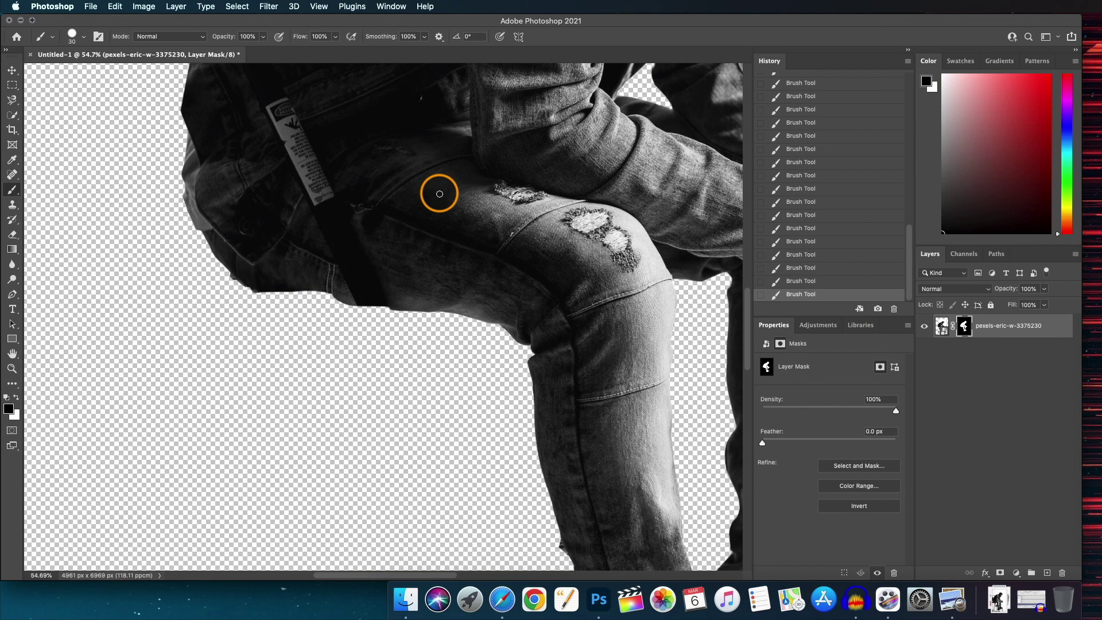
pyautogui.scroll(-4, 440, 194)
pyautogui.scroll(3, 440, 193)
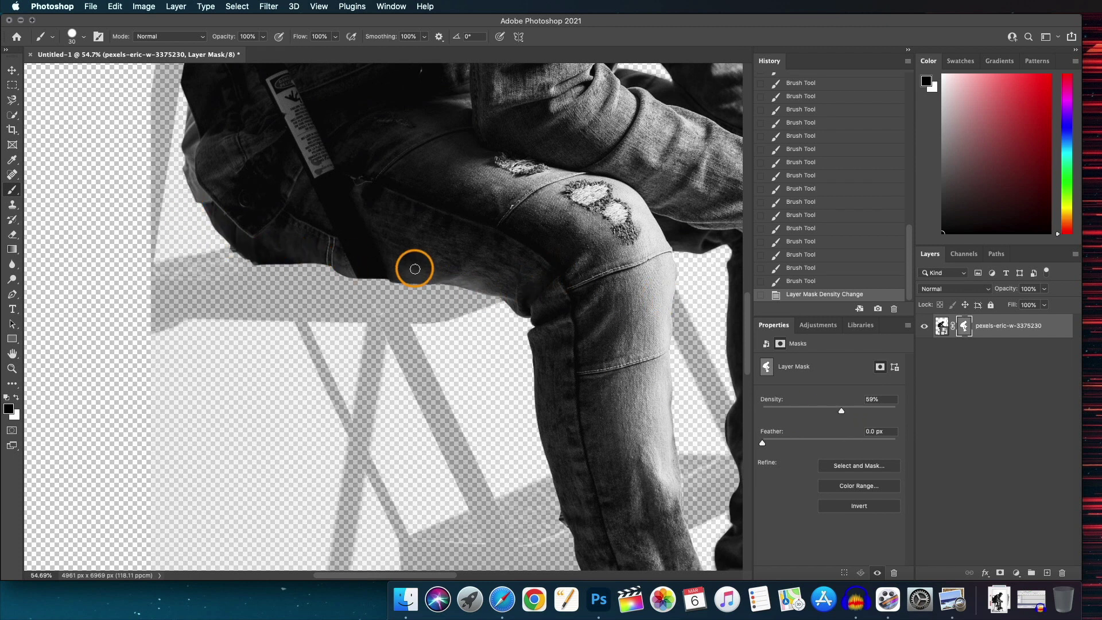
pyautogui.scroll(15, 415, 268)
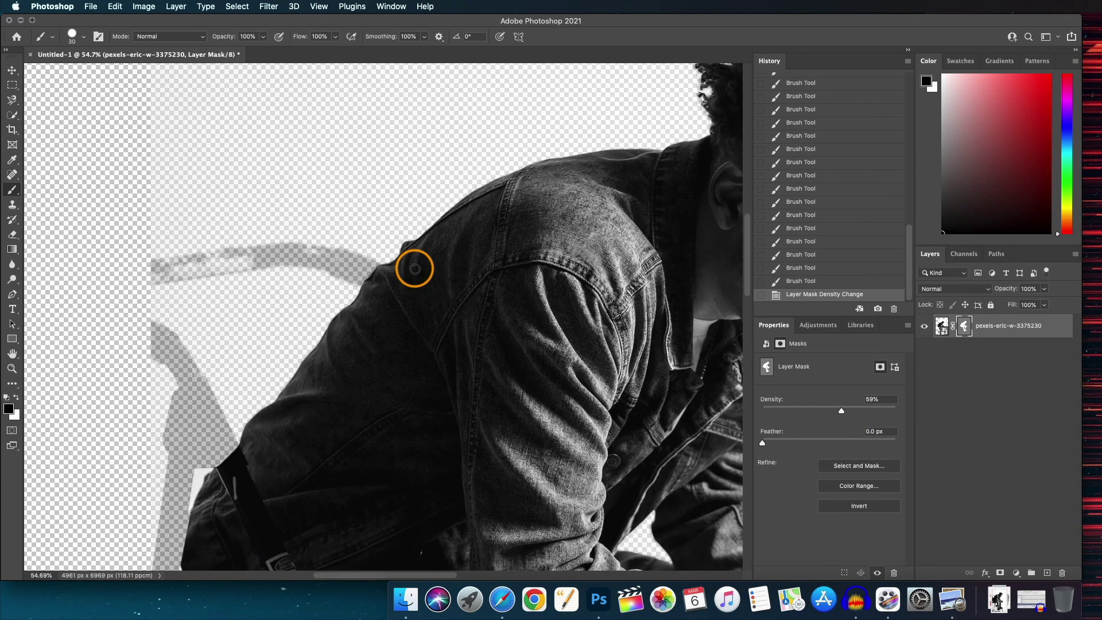
pyautogui.scroll(-15, 415, 269)
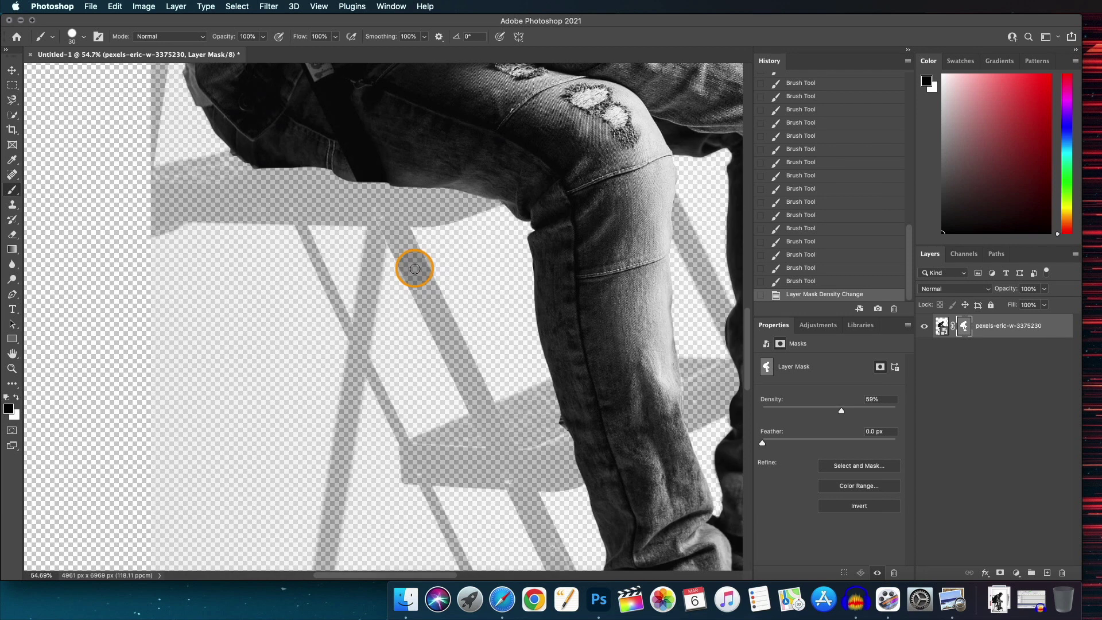
pyautogui.scroll(5, 415, 268)
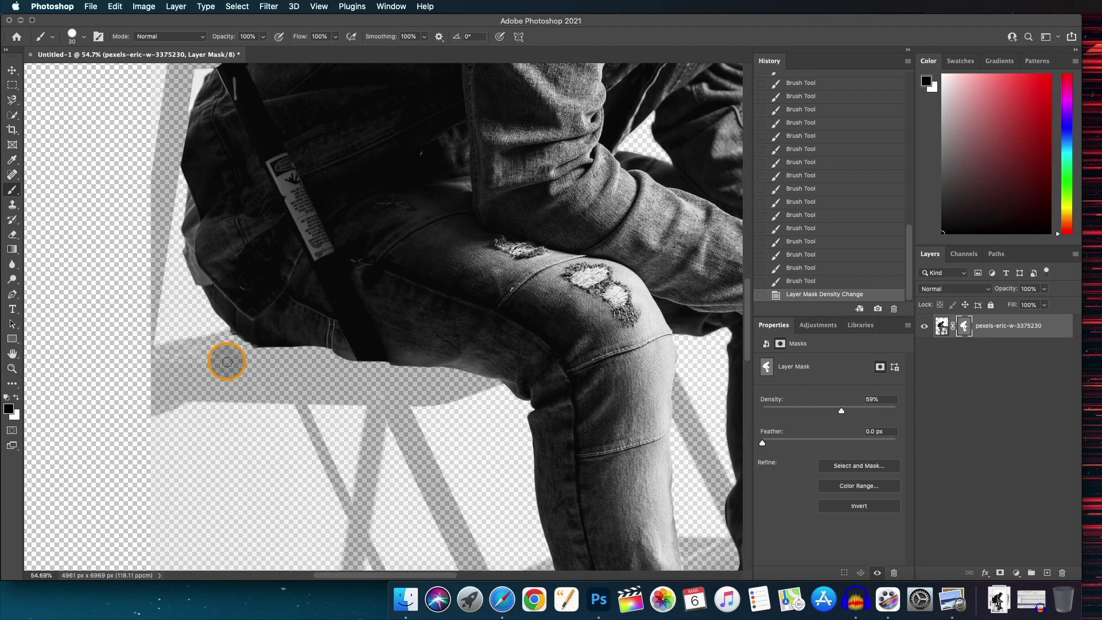
pyautogui.scroll(-2, 279, 348)
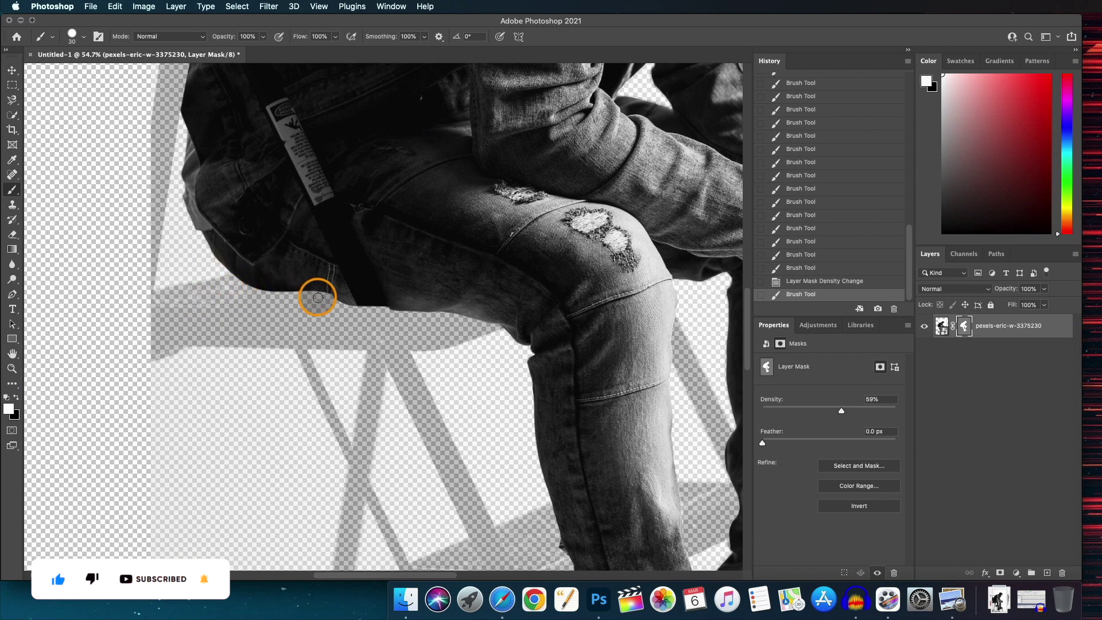
# Paint white on the layer mask to restore the underside of the man's seat and thigh, and set the mask density back to 100%.
pyautogui.moveTo(296, 288); pyautogui.dragTo(352, 302)
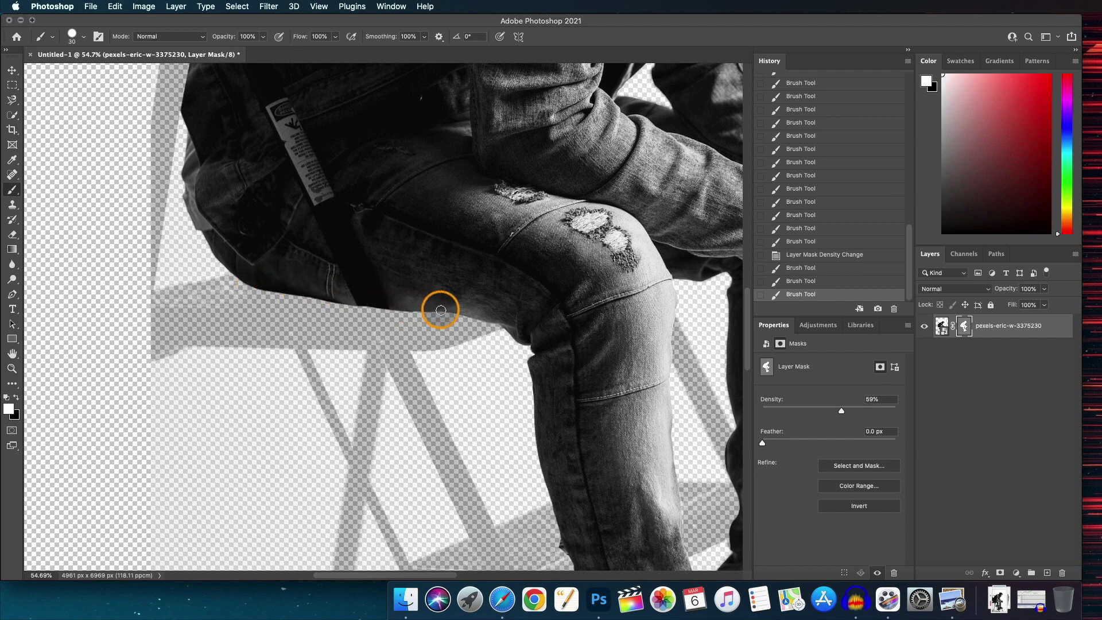
pyautogui.moveTo(481, 315); pyautogui.dragTo(404, 305)
pyautogui.moveTo(258, 278); pyautogui.dragTo(276, 283)
pyautogui.scroll(-10, 397, 211)
pyautogui.moveTo(475, 232); pyautogui.dragTo(476, 314)
pyautogui.moveTo(843, 412); pyautogui.dragTo(896, 411)
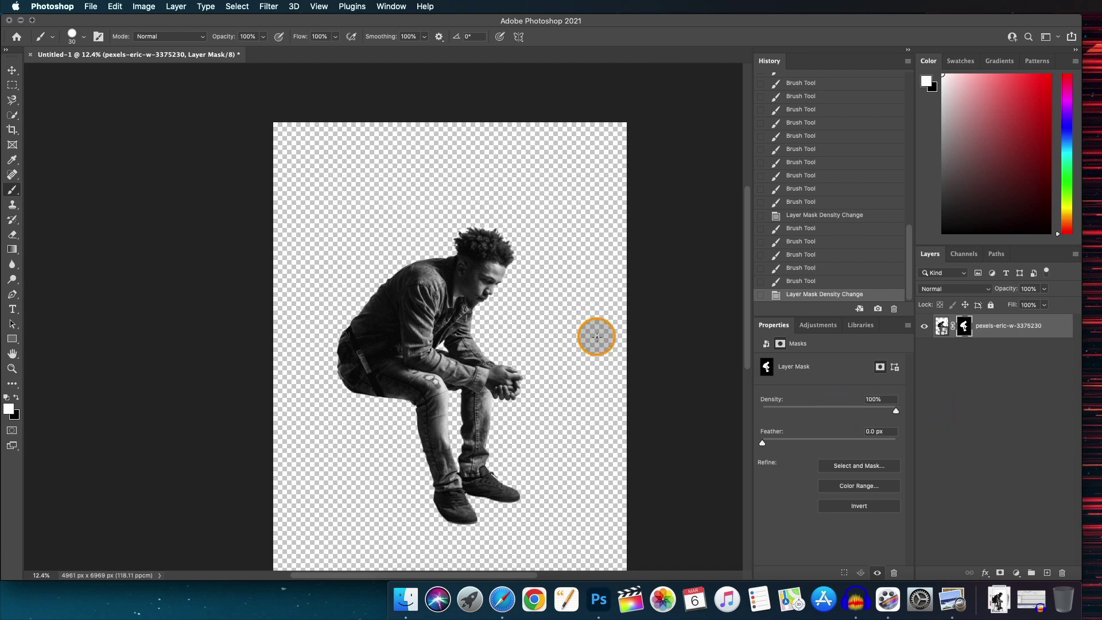
# Open the layer mask in Select and Mask and refine the hair edges with the 70 px Refine Edge Brush.
pyautogui.scroll(3, 450, 283)
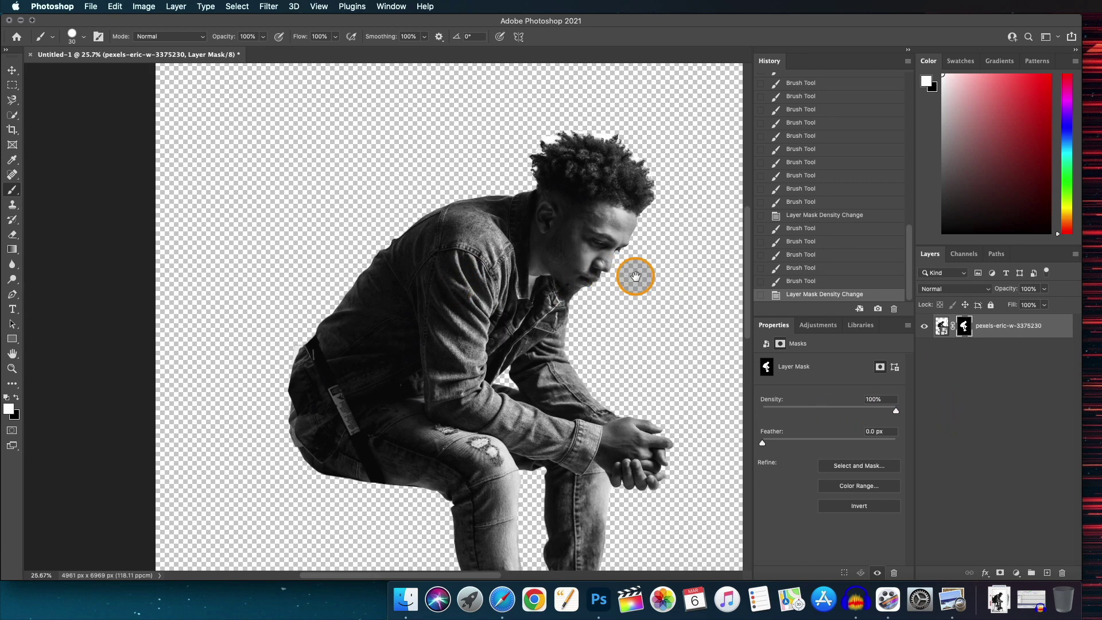
pyautogui.scroll(3, 458, 310)
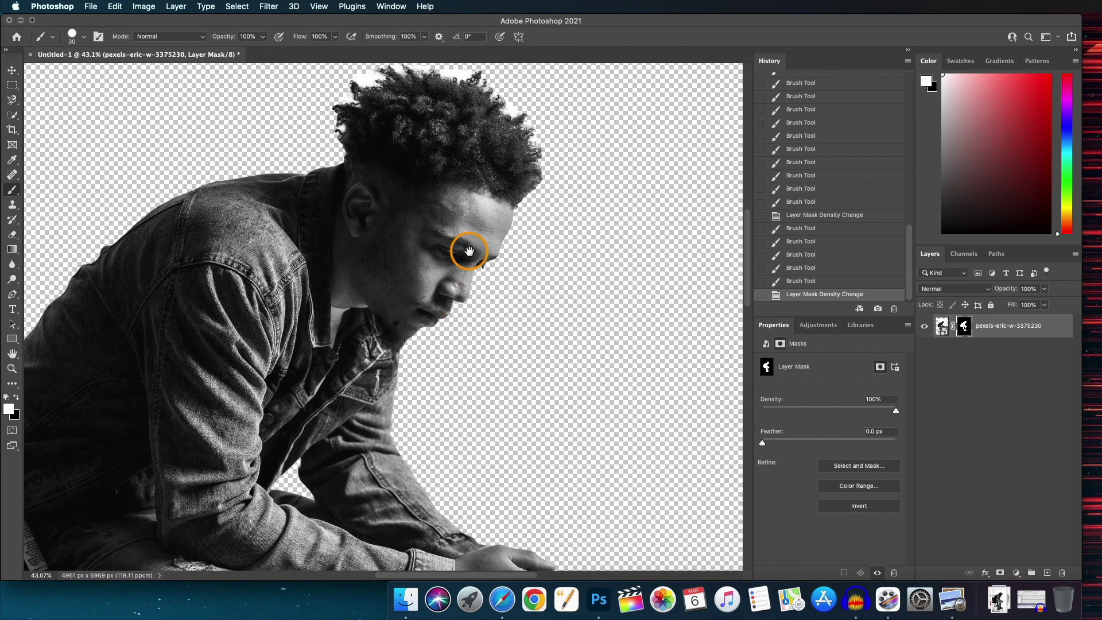
pyautogui.moveTo(470, 238); pyautogui.dragTo(484, 310)
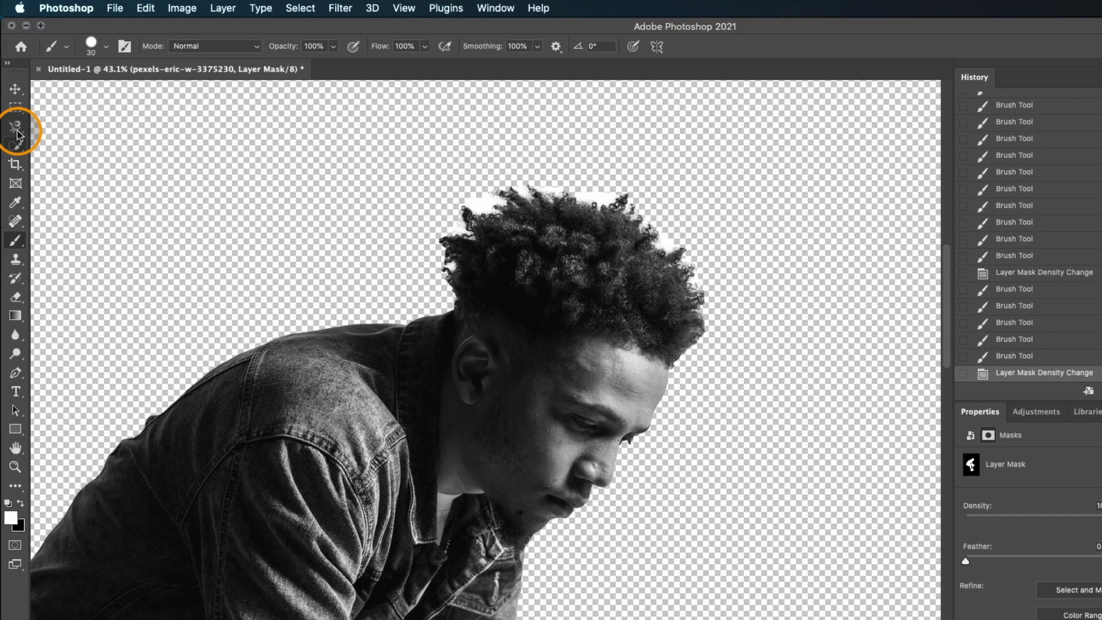
pyautogui.click(12, 99)
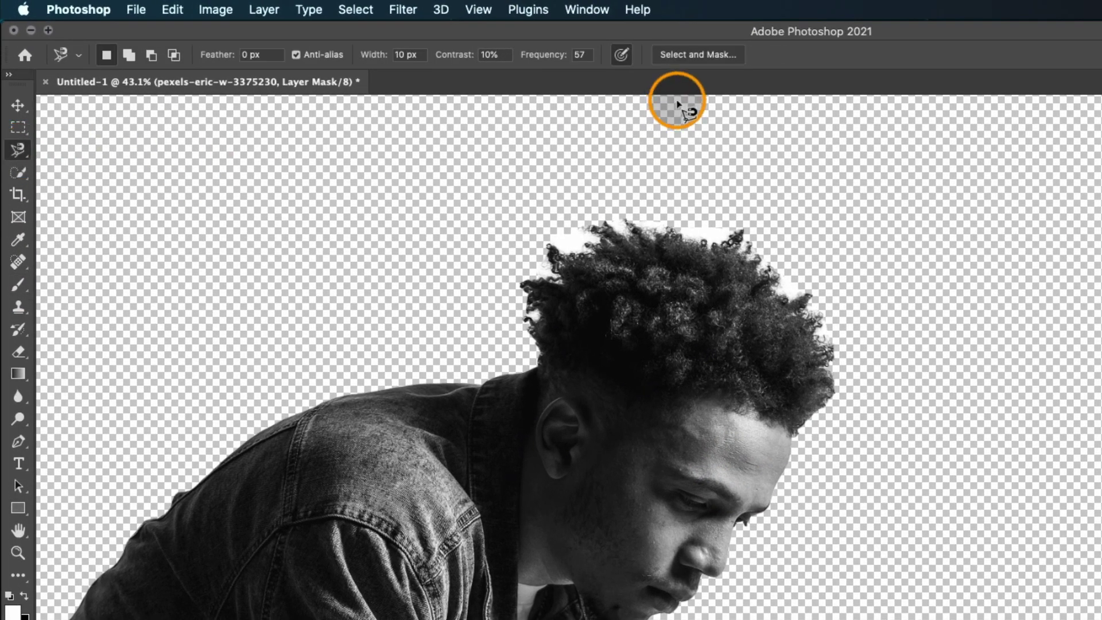
pyautogui.click(684, 57)
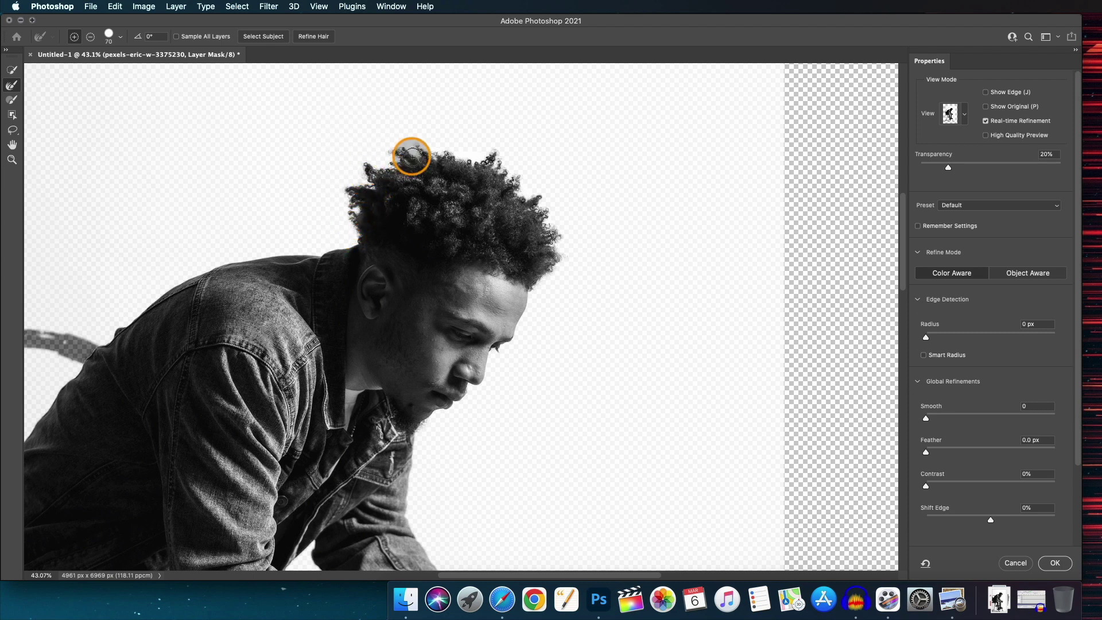
pyautogui.scroll(3, 448, 230)
pyautogui.scroll(-4, 440, 185)
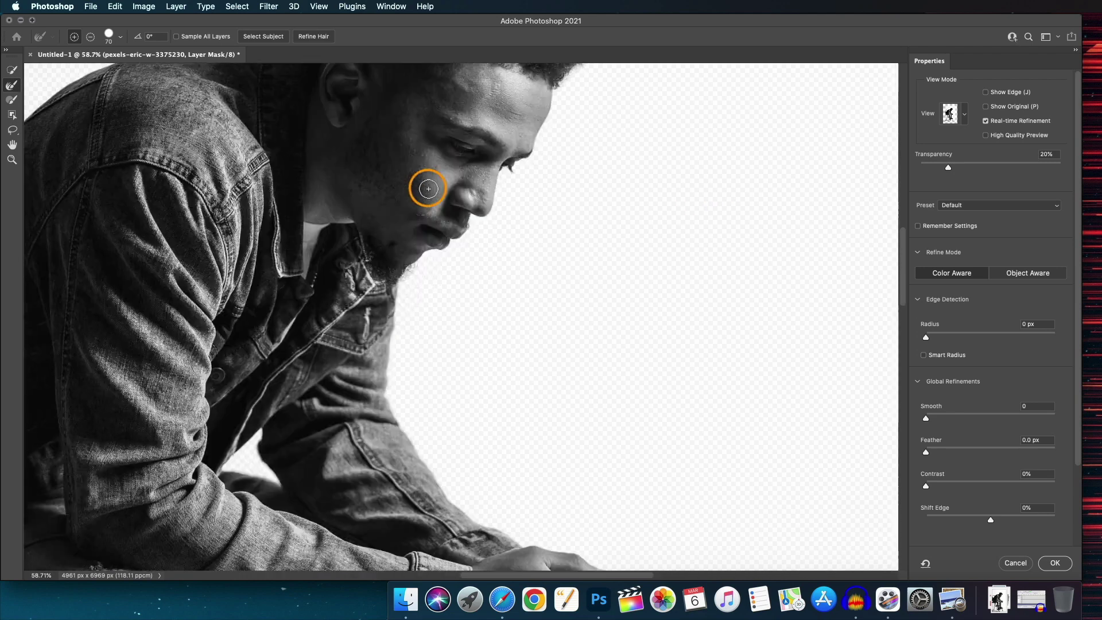
# Refine the edges of the beard and eyelashes, reducing the brush to 30 px, and apply the Select and Mask refinement.
pyautogui.scroll(5, 440, 185)
pyautogui.moveTo(376, 250); pyautogui.dragTo(361, 275)
pyautogui.scroll(5, 507, 275)
pyautogui.press('[')
pyautogui.press('[')
pyautogui.press('[')
pyautogui.press('[')
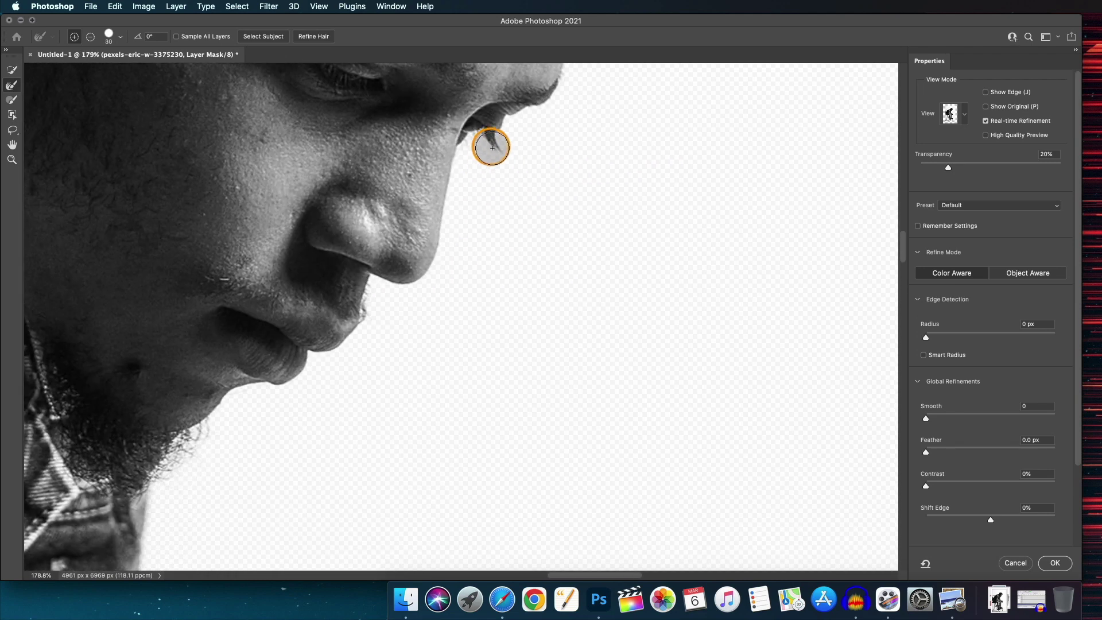
pyautogui.moveTo(480, 150); pyautogui.dragTo(490, 152)
pyautogui.scroll(-5, 570, 197)
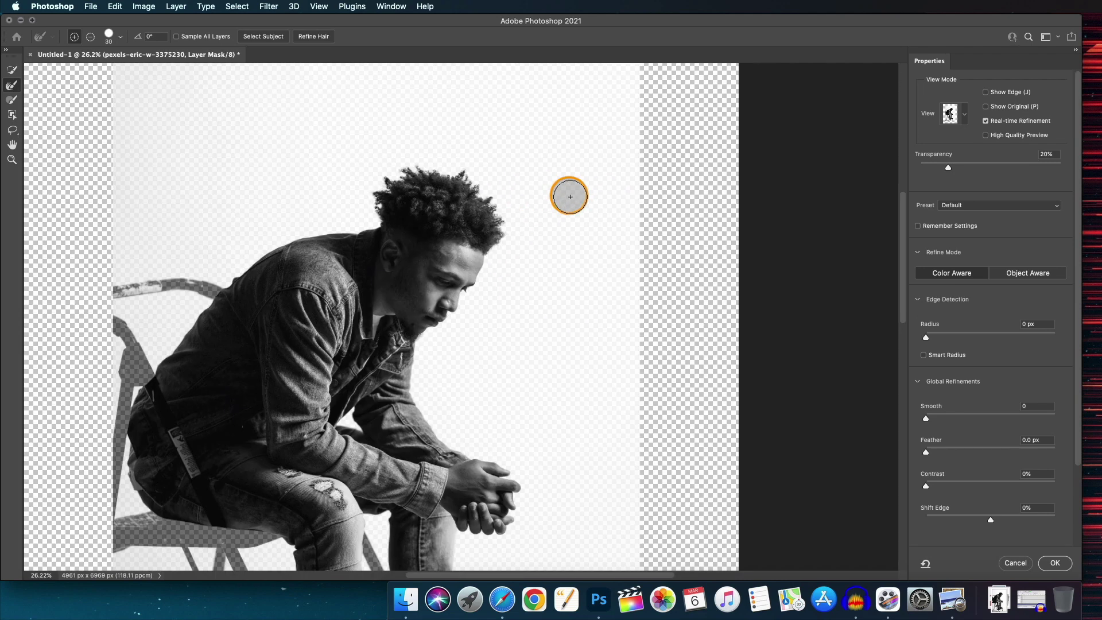
pyautogui.scroll(3, 560, 210)
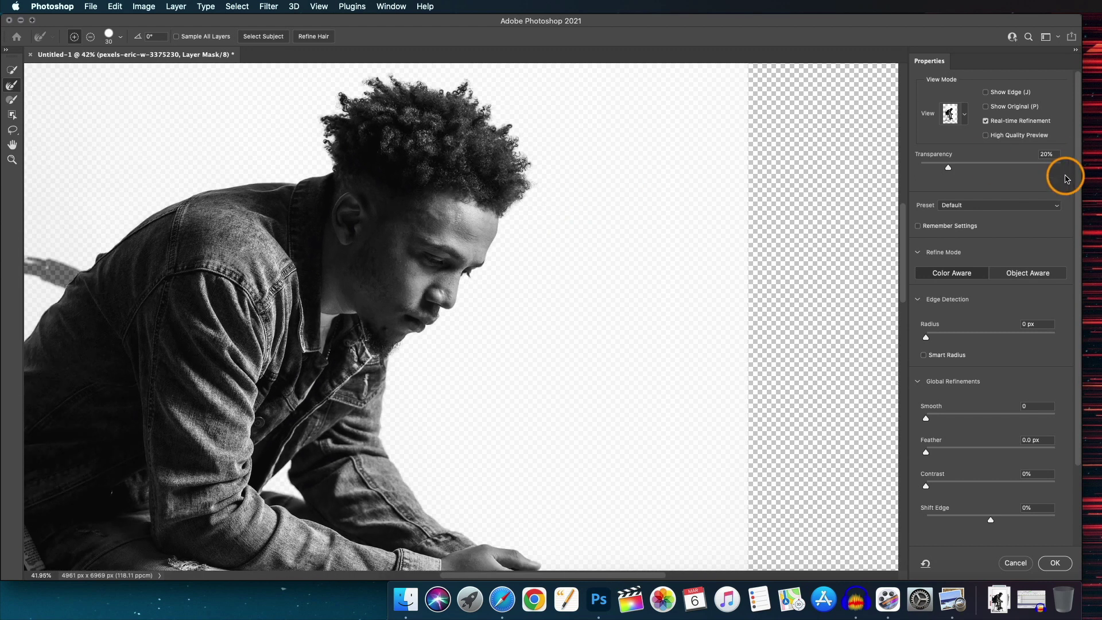
pyautogui.click(1056, 563)
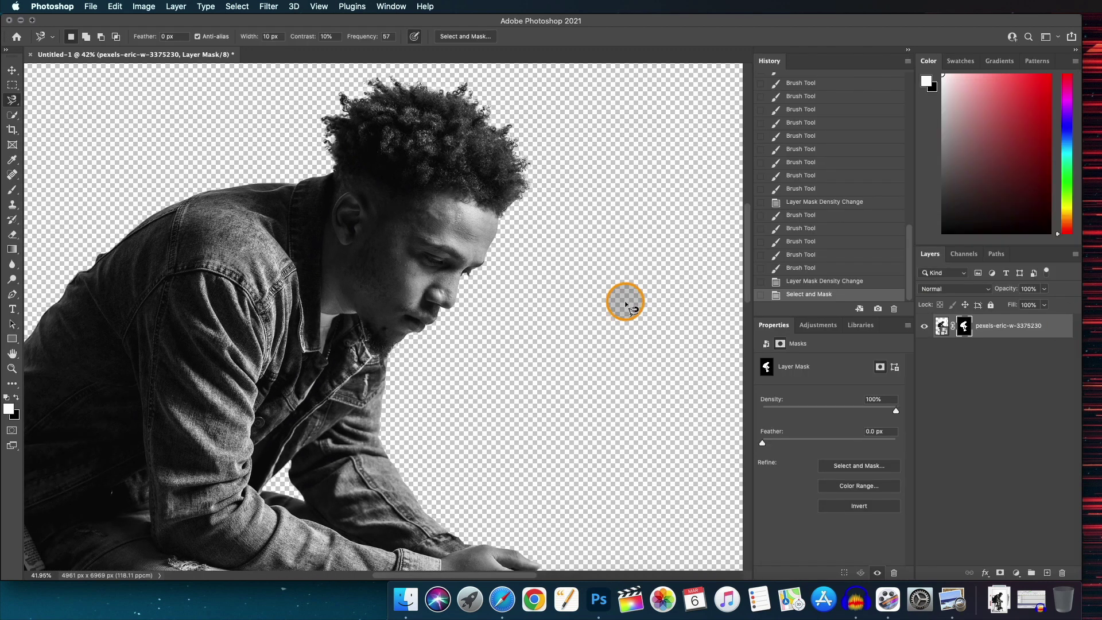
# Add a black (#000000) Solid Color fill layer and place it below the man's photo layer.
pyautogui.scroll(-1, 405, 172)
pyautogui.scroll(-2, 405, 173)
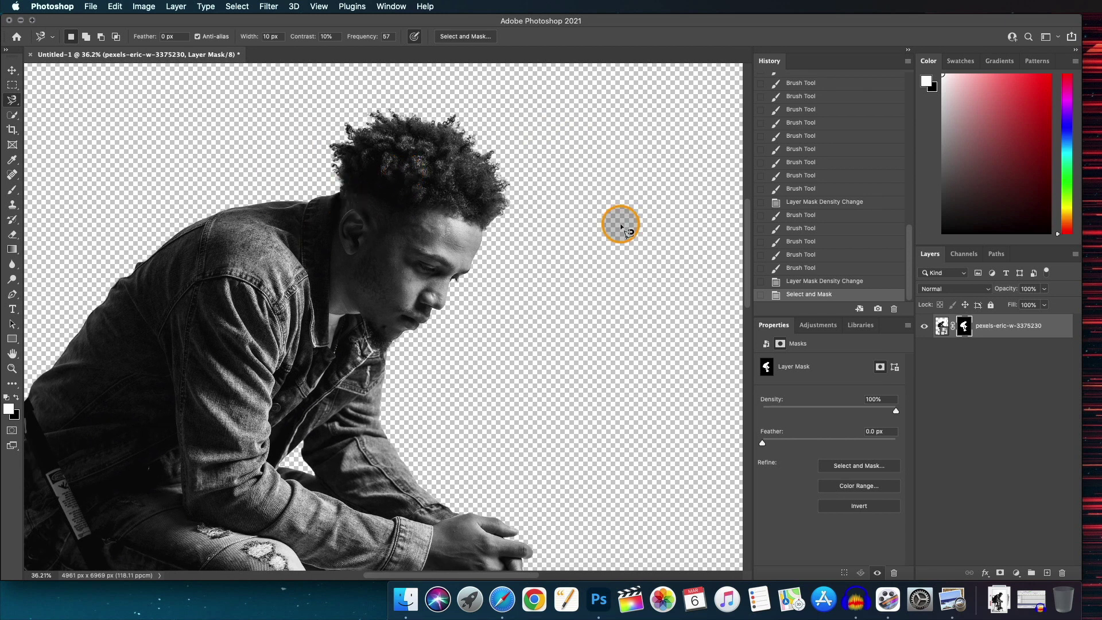
pyautogui.moveTo(507, 244); pyautogui.dragTo(458, 196)
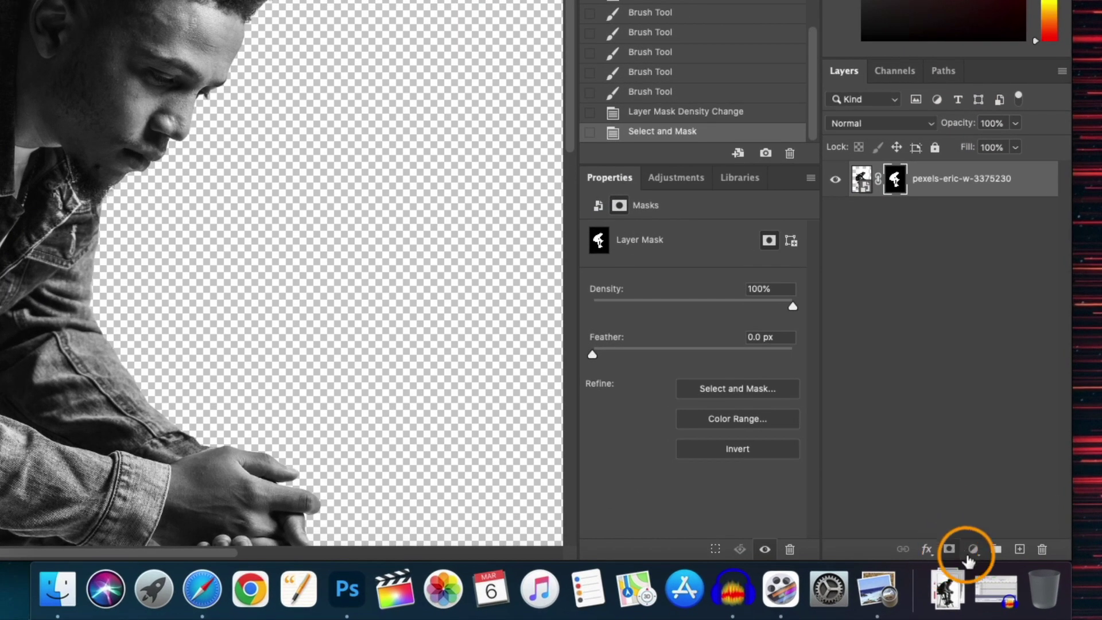
pyautogui.click(973, 552)
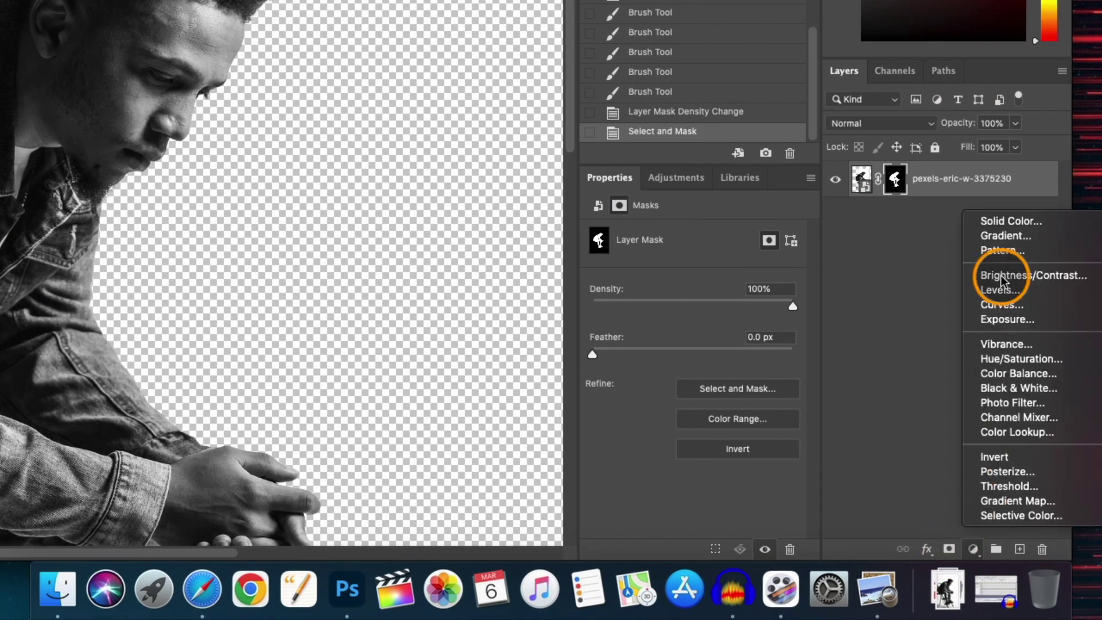
pyautogui.click(1011, 222)
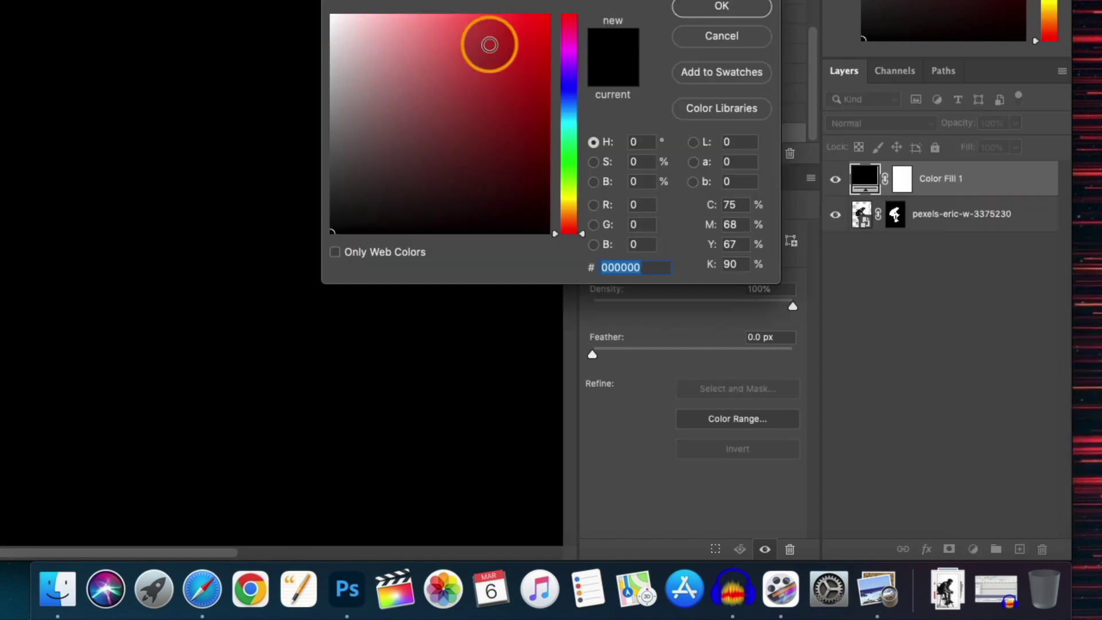
pyautogui.click(703, 10)
pyautogui.moveTo(863, 182); pyautogui.dragTo(867, 261)
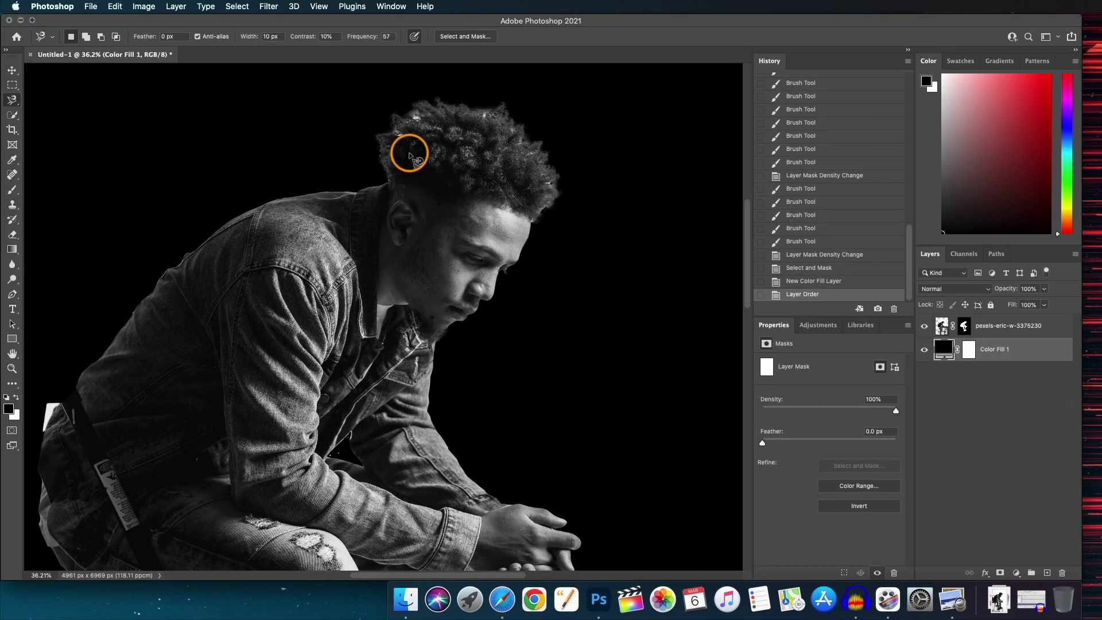
# Paint black on the photo's layer mask with a 30 px brush to hide the white remnant behind the man's lower back.
pyautogui.scroll(4, 288, 292)
pyautogui.moveTo(227, 336); pyautogui.dragTo(597, 236)
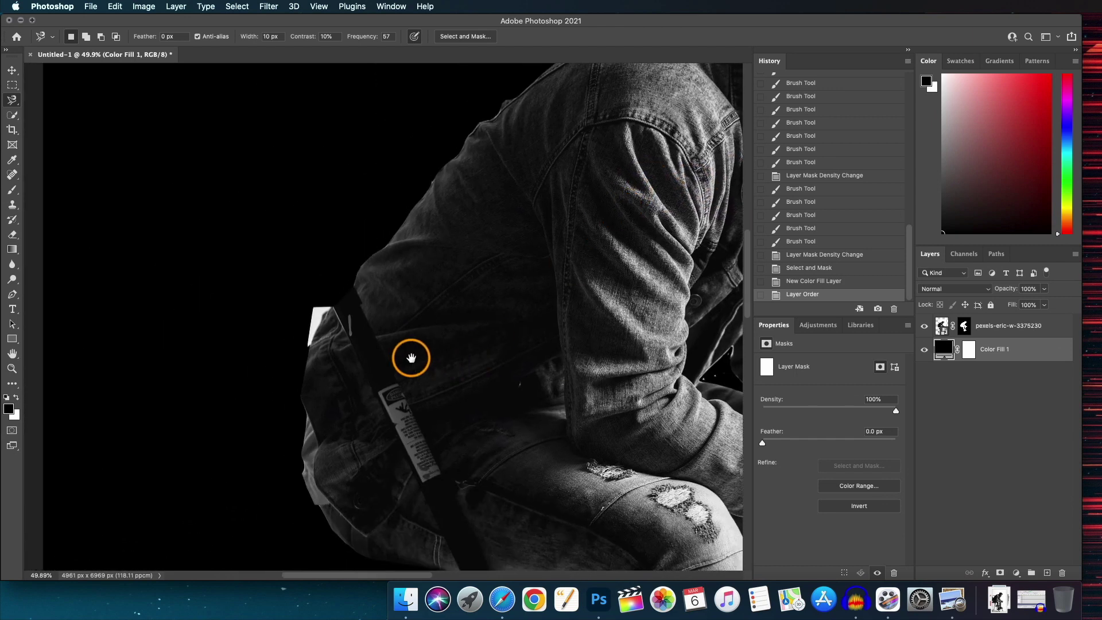
pyautogui.moveTo(413, 352); pyautogui.dragTo(434, 277)
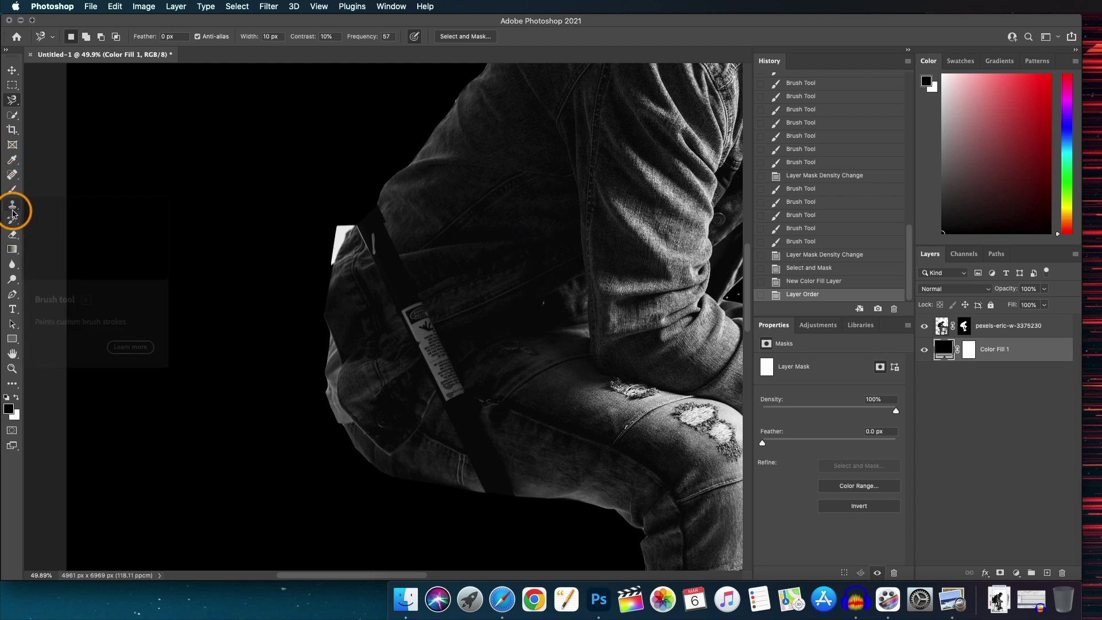
pyautogui.click(12, 190)
pyautogui.click(964, 328)
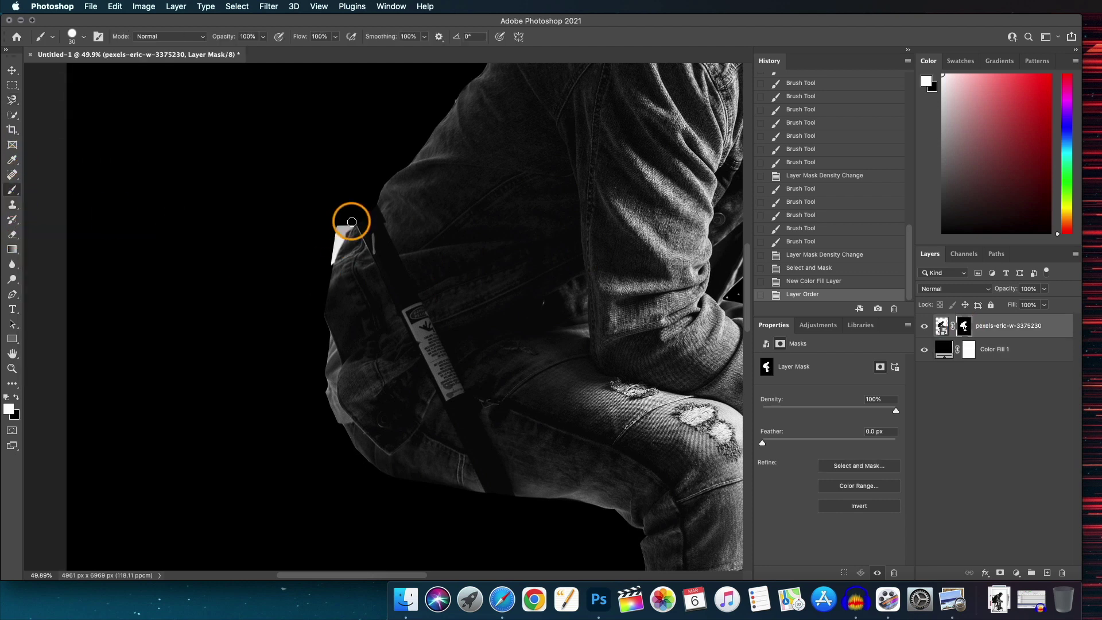
pyautogui.click(344, 228)
pyautogui.moveTo(353, 218); pyautogui.dragTo(327, 266)
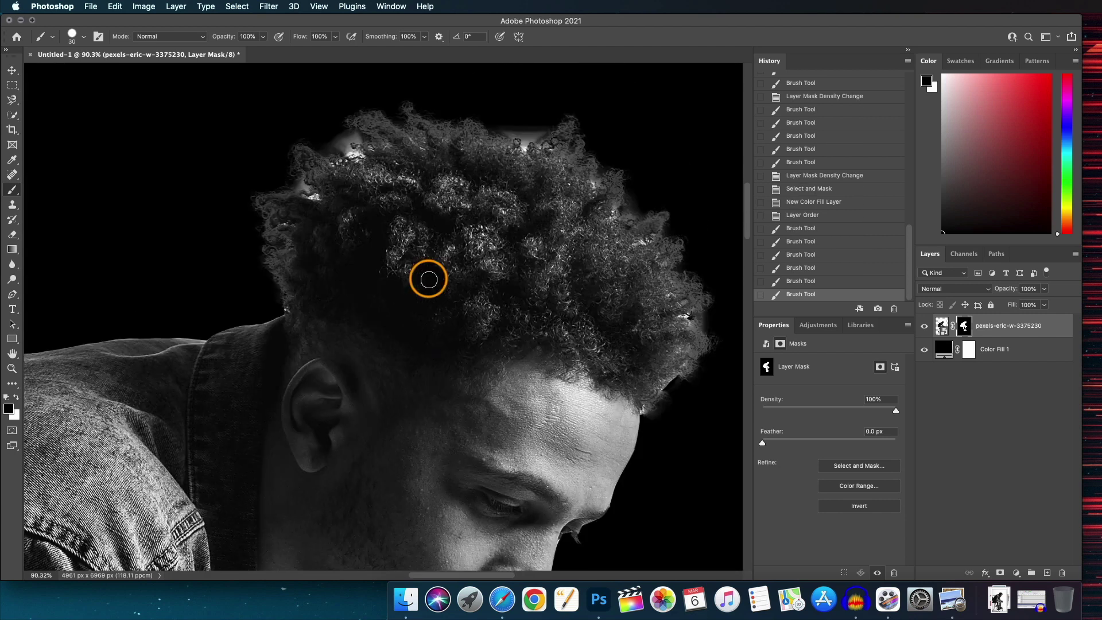
# Paint black on the layer mask over the light fringes around the hair, reducing the brush to 9 px for the smaller gaps.
pyautogui.scroll(2, 429, 280)
pyautogui.hscroll(-2, 428, 280)
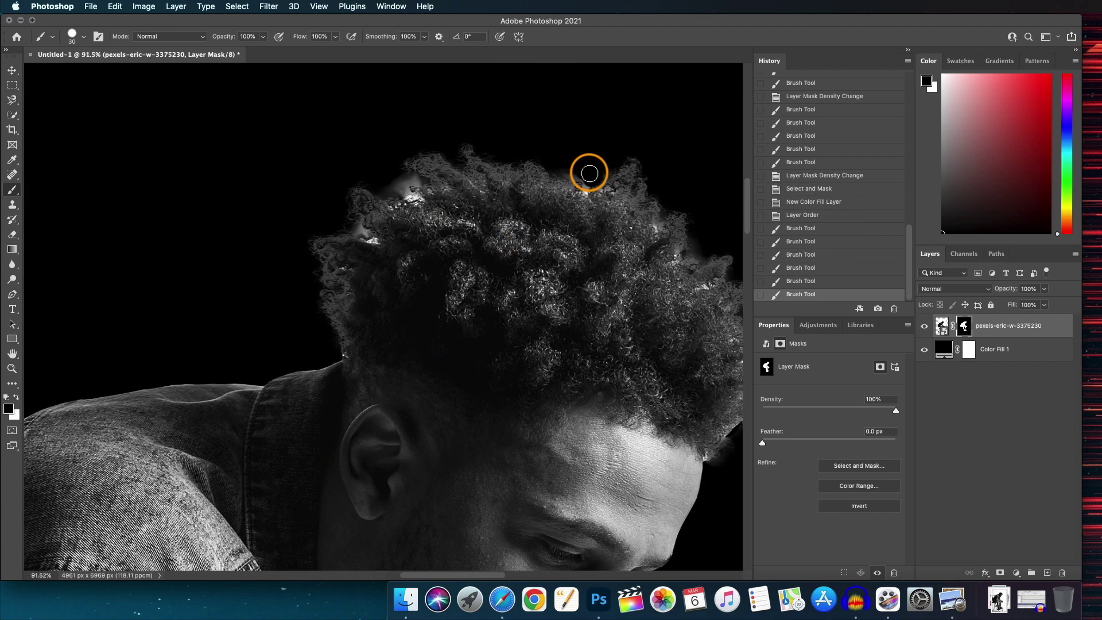
pyautogui.moveTo(593, 177); pyautogui.dragTo(595, 177)
pyautogui.moveTo(405, 177); pyautogui.dragTo(400, 195)
pyautogui.press('[')
pyautogui.press('[')
pyautogui.press('[')
pyautogui.press('[')
pyautogui.press('[')
pyautogui.moveTo(367, 228); pyautogui.dragTo(357, 231)
pyautogui.moveTo(583, 188)
pyautogui.mouseDown()
pyautogui.moveTo(611, 178)
pyautogui.moveTo(572, 178)
pyautogui.mouseUp()
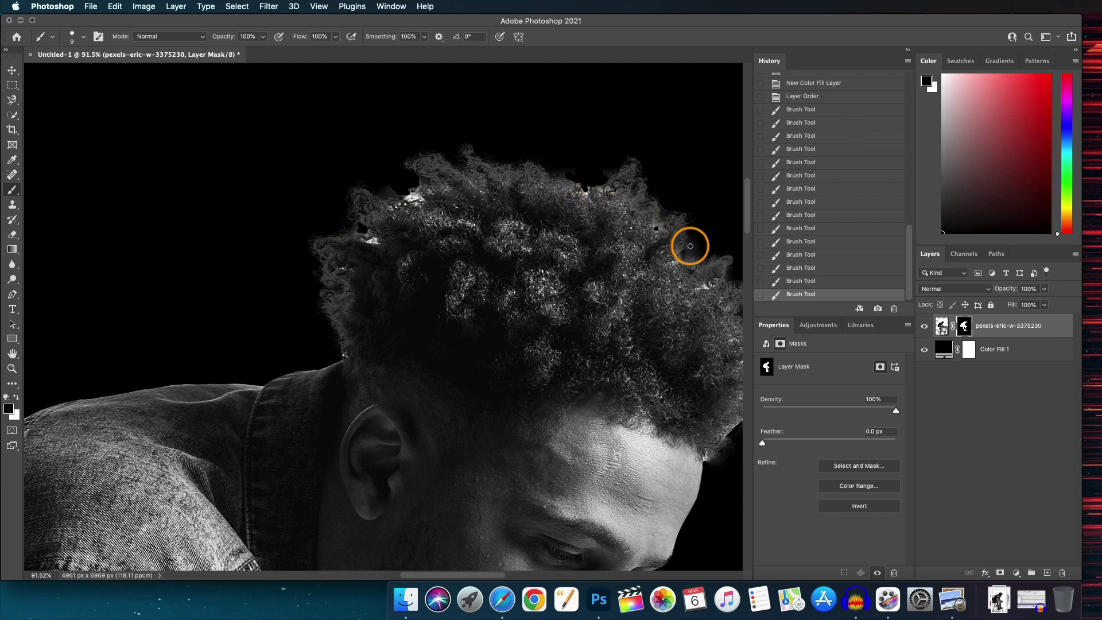
# Open the layer mask in Select and Mask and set the view mode to Overlay.
pyautogui.scroll(-2, 690, 246)
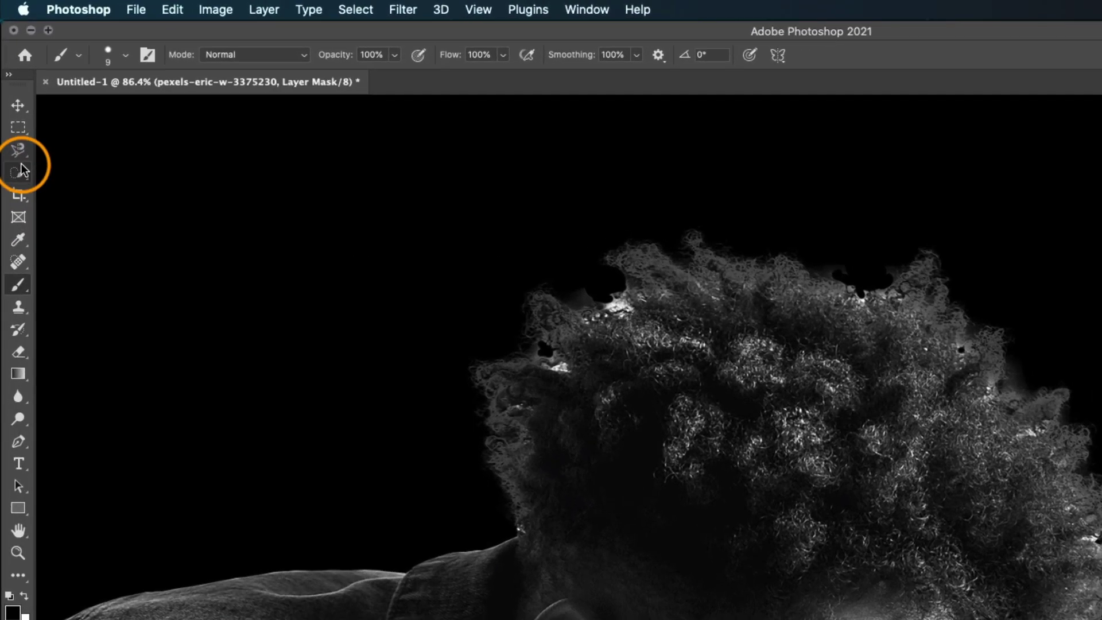
pyautogui.click(12, 114)
pyautogui.click(601, 58)
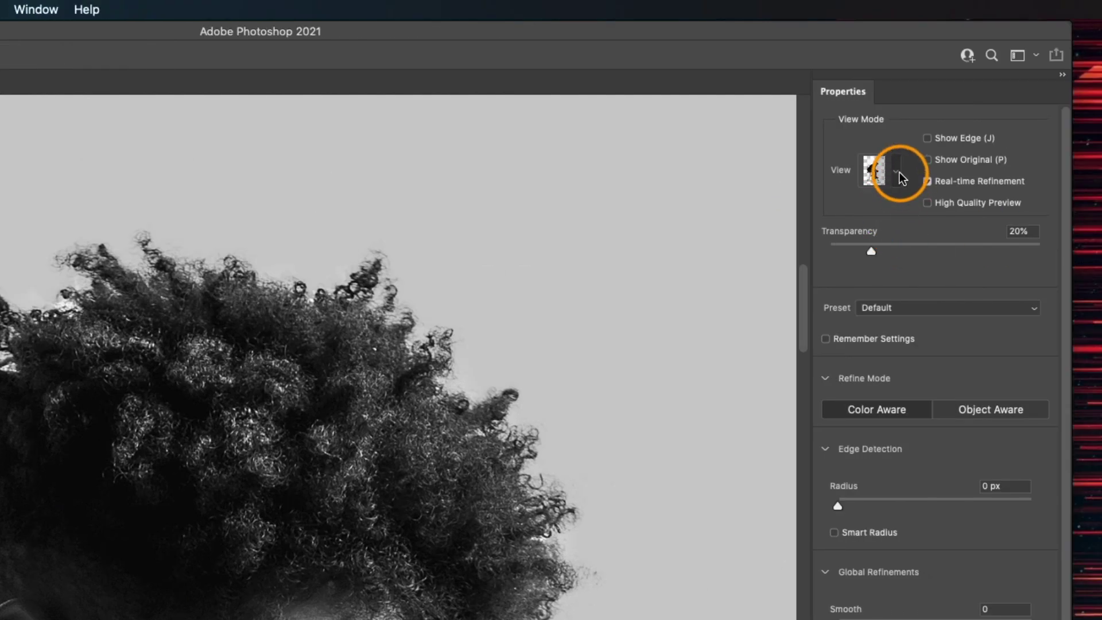
pyautogui.click(896, 171)
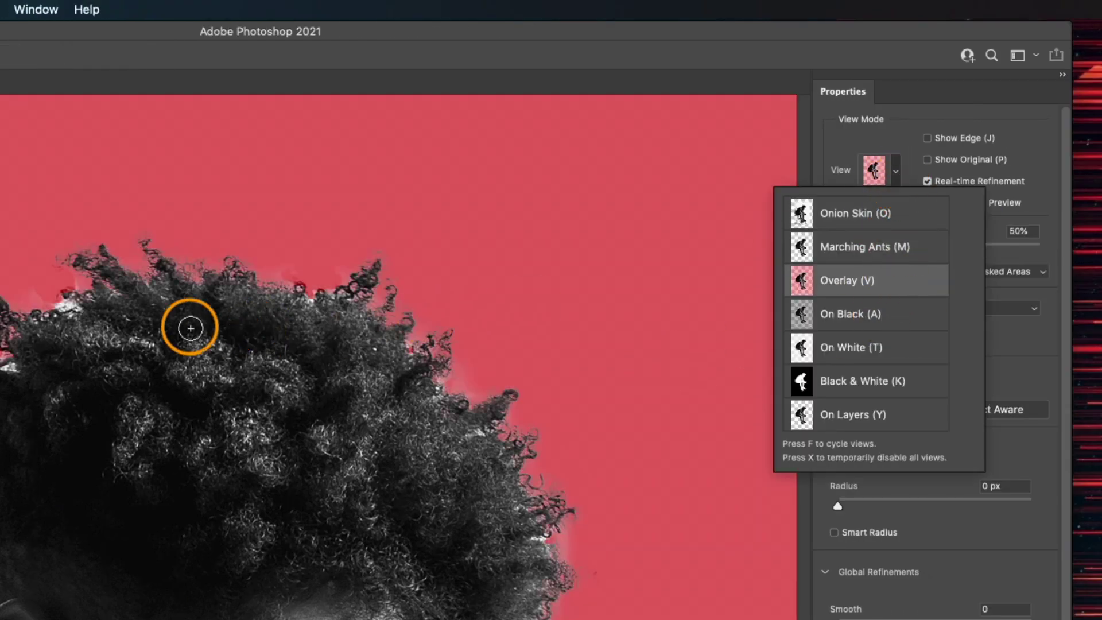
pyautogui.press('super+plus')
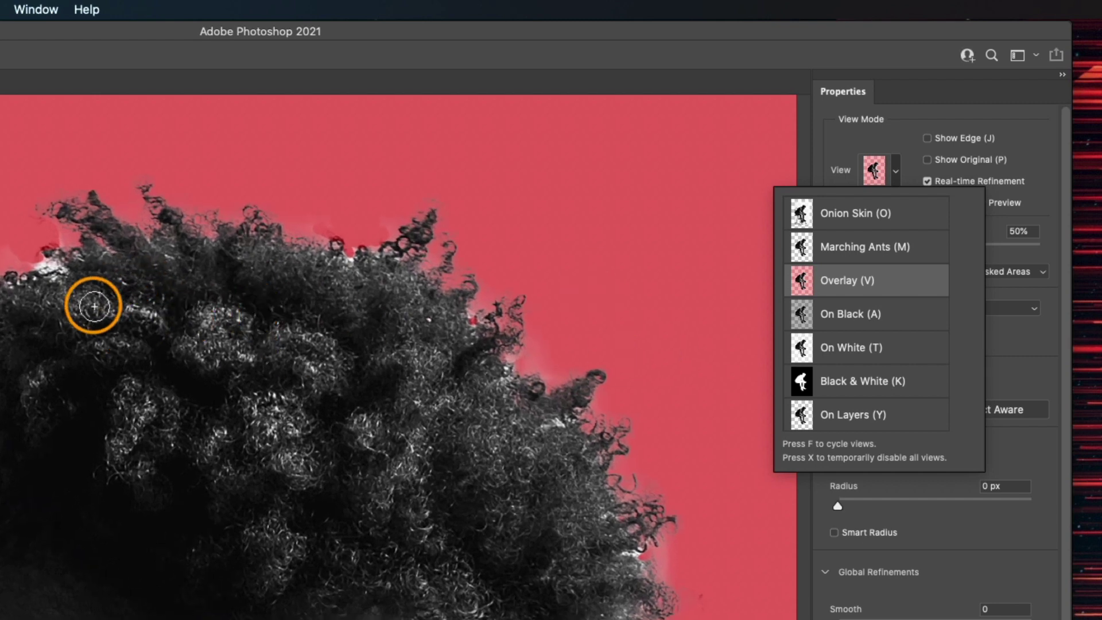
pyautogui.click(92, 289)
# Refine the curly hair edges with the Refine Edge Brush, enlarging it to 15 px, and apply the Select and Mask refinement.
pyautogui.moveTo(428, 187)
pyautogui.mouseDown()
pyautogui.moveTo(400, 187)
pyautogui.moveTo(349, 222)
pyautogui.mouseUp()
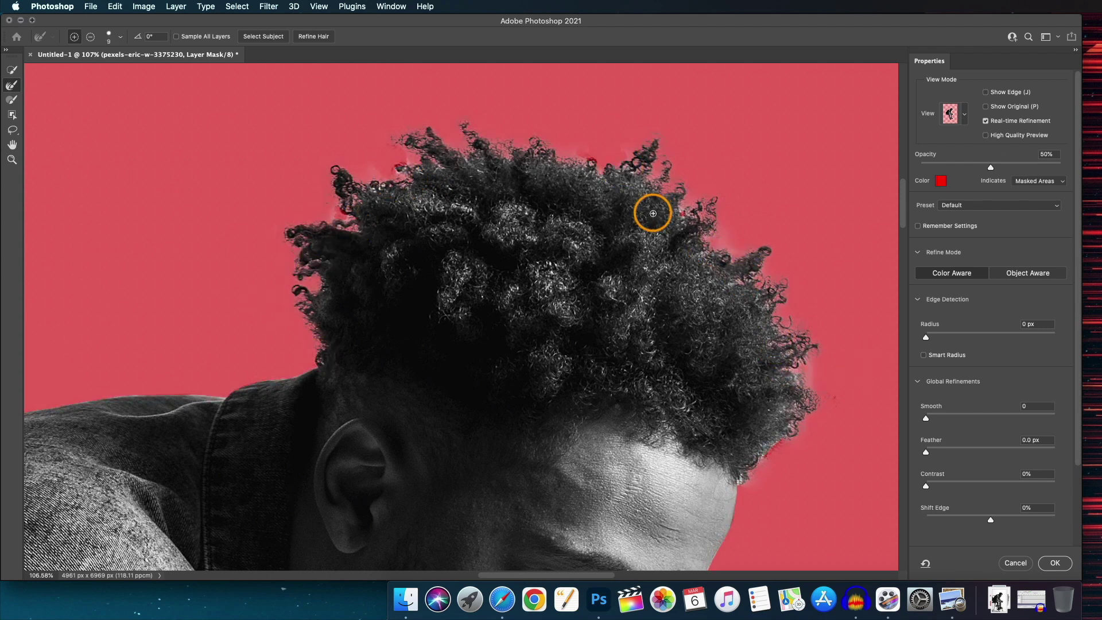
pyautogui.press(']')
pyautogui.press(']')
pyautogui.moveTo(374, 188)
pyautogui.mouseDown()
pyautogui.moveTo(477, 180)
pyautogui.moveTo(399, 172)
pyautogui.moveTo(426, 151)
pyautogui.mouseUp()
pyautogui.moveTo(775, 449); pyautogui.dragTo(746, 483)
pyautogui.press('super+0')
pyautogui.scroll(3, 645, 325)
pyautogui.scroll(-10, 645, 325)
pyautogui.scroll(4, 645, 325)
pyautogui.scroll(-3, 645, 325)
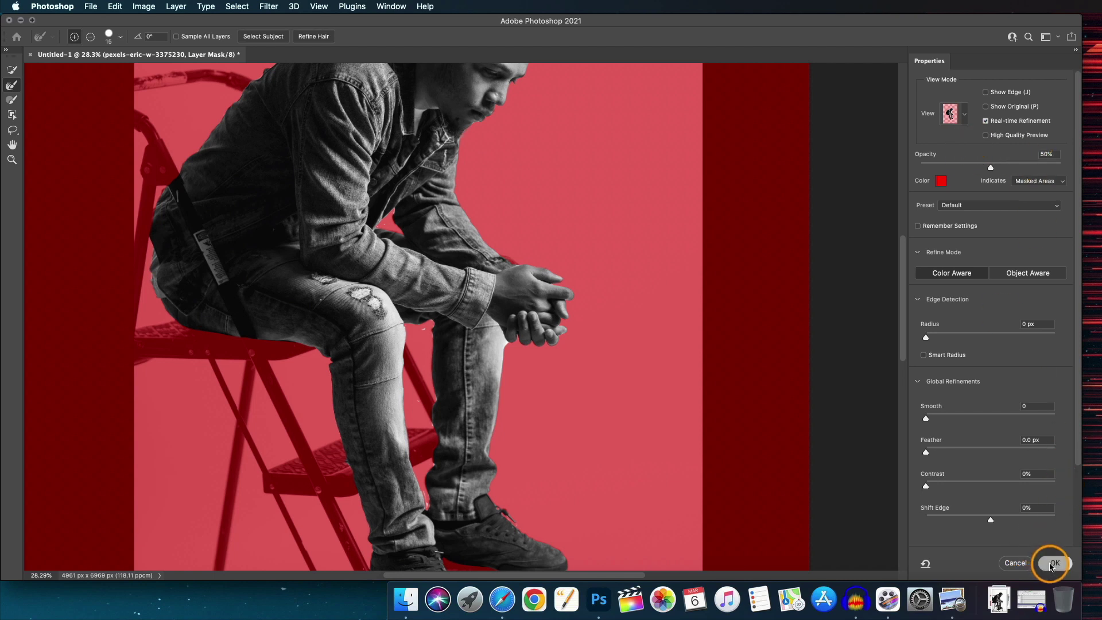
pyautogui.click(1053, 565)
# Change the Color Fill background layer from black to a very light, near-white grey.
pyautogui.scroll(5, 239, 272)
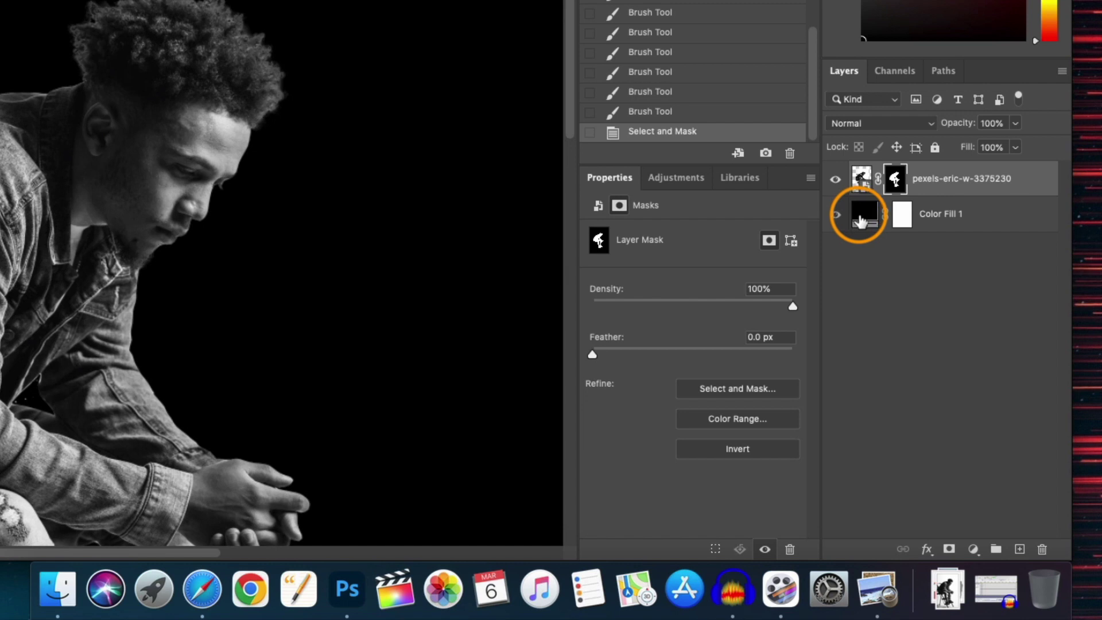
pyautogui.scroll(-5, 419, 175)
pyautogui.scroll(5, 419, 175)
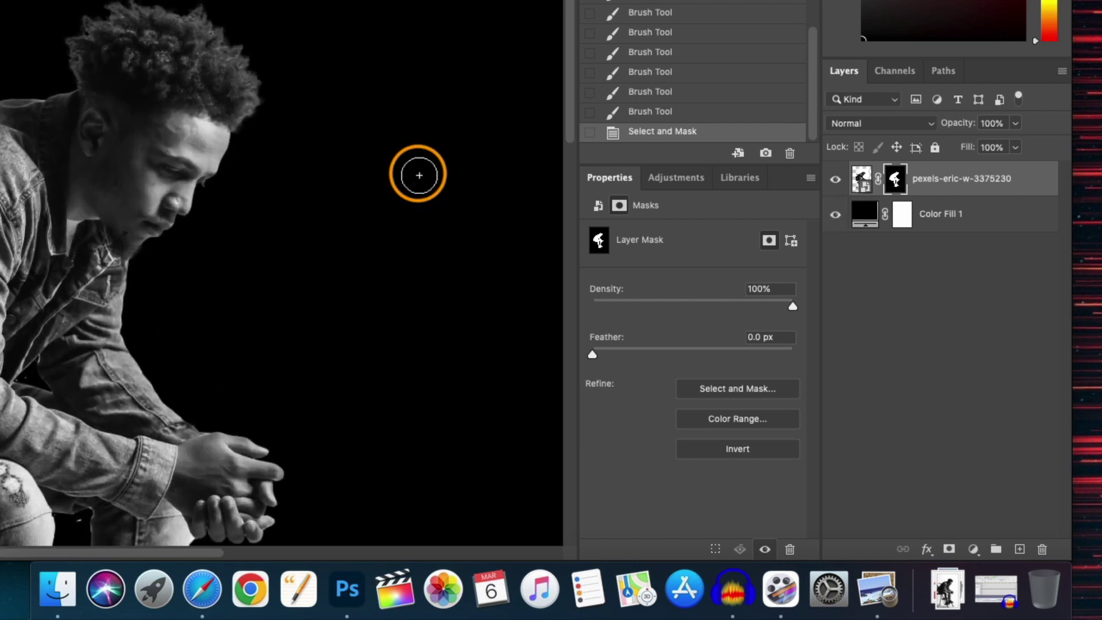
pyautogui.scroll(-3, 419, 175)
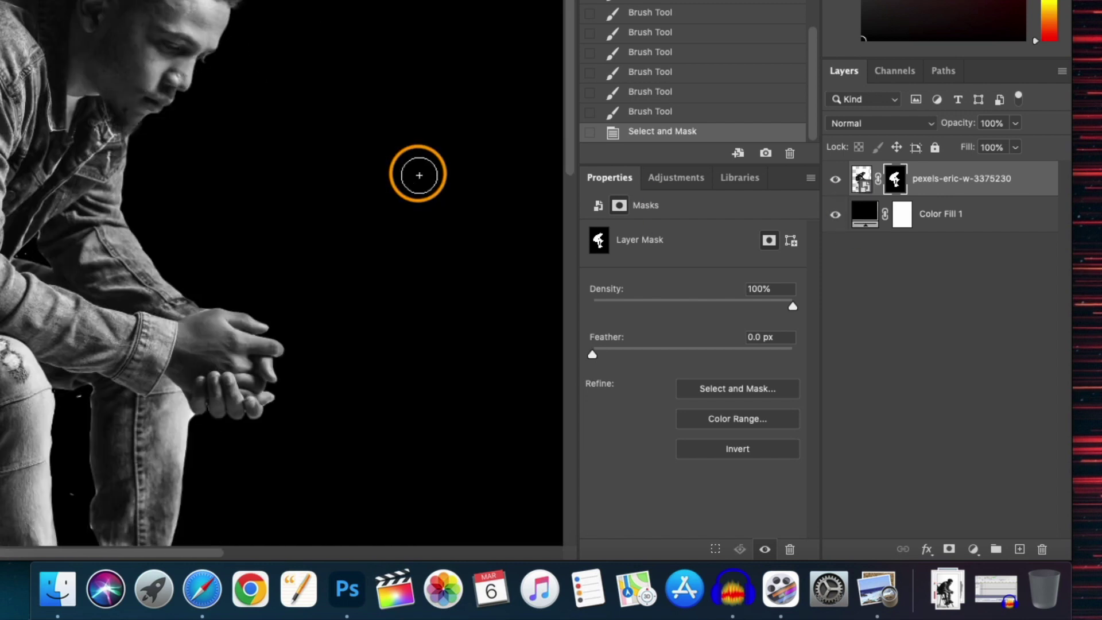
pyautogui.doubleClick(859, 217)
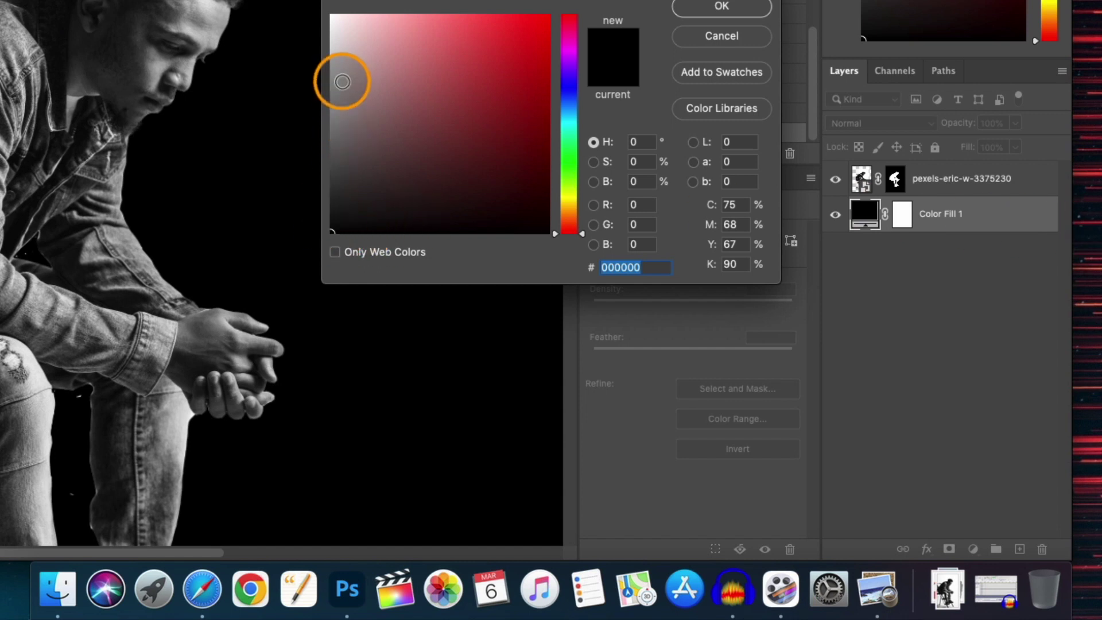
pyautogui.moveTo(329, 233); pyautogui.dragTo(313, 43)
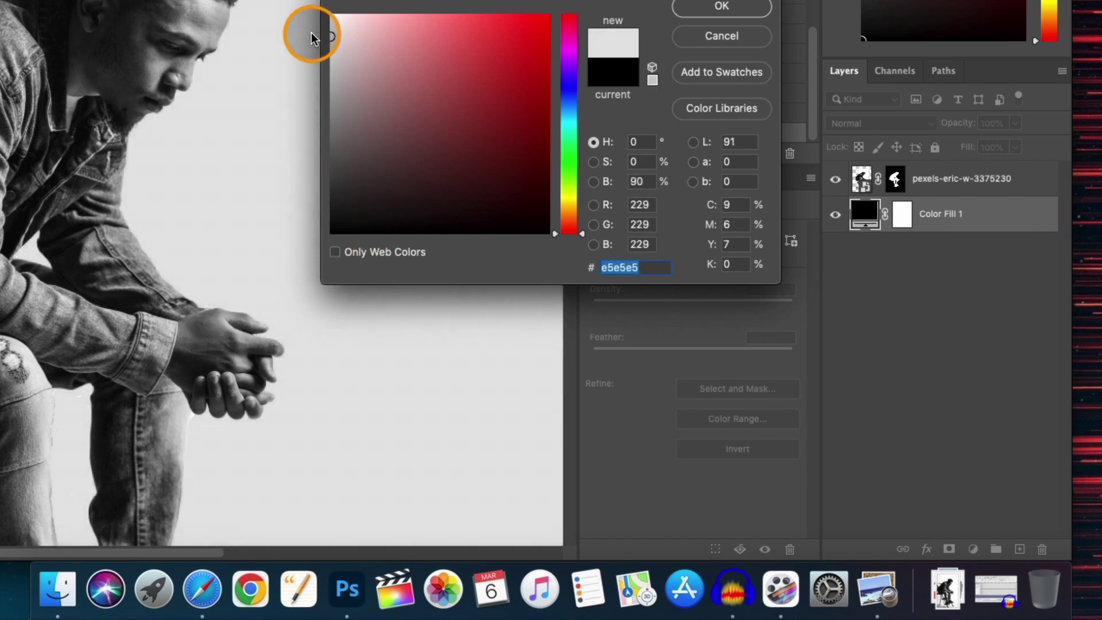
pyautogui.moveTo(312, 39)
pyautogui.mouseDown()
pyautogui.moveTo(332, 32)
pyautogui.moveTo(327, 23)
pyautogui.mouseUp()
pyautogui.click(721, 7)
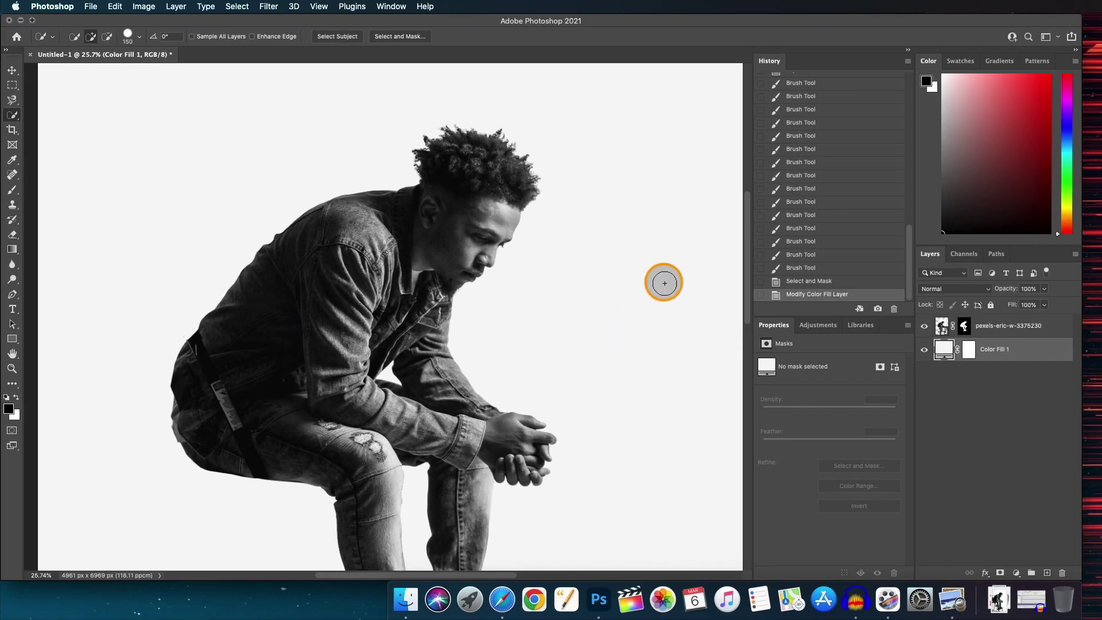
# Rename the man's photo layer to "Subject" and hide it.
pyautogui.scroll(-3, 454, 247)
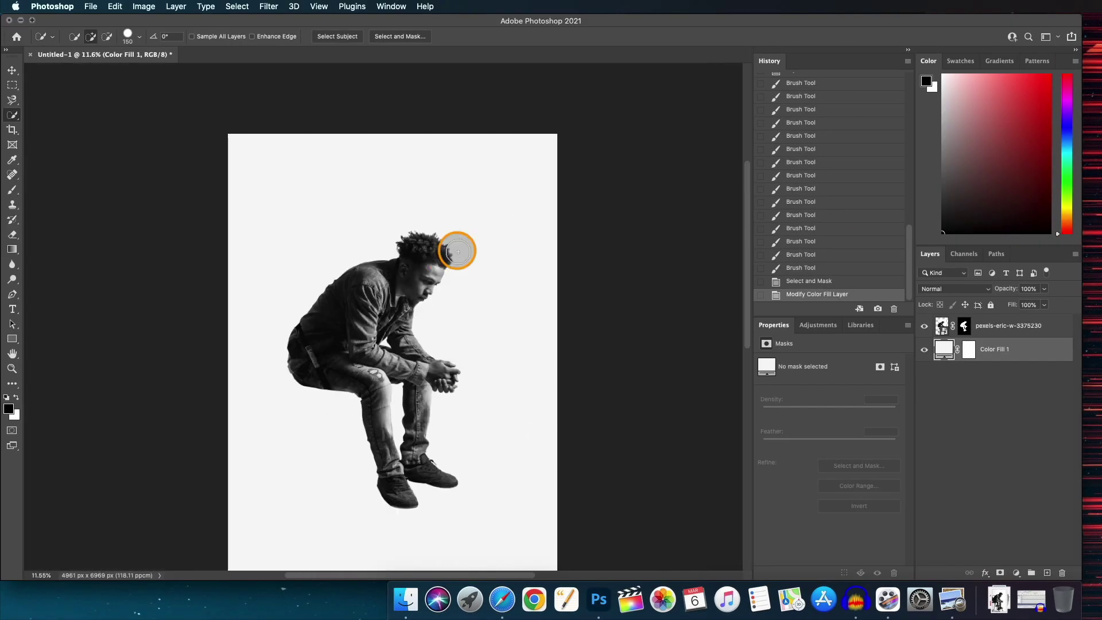
pyautogui.scroll(1, 456, 249)
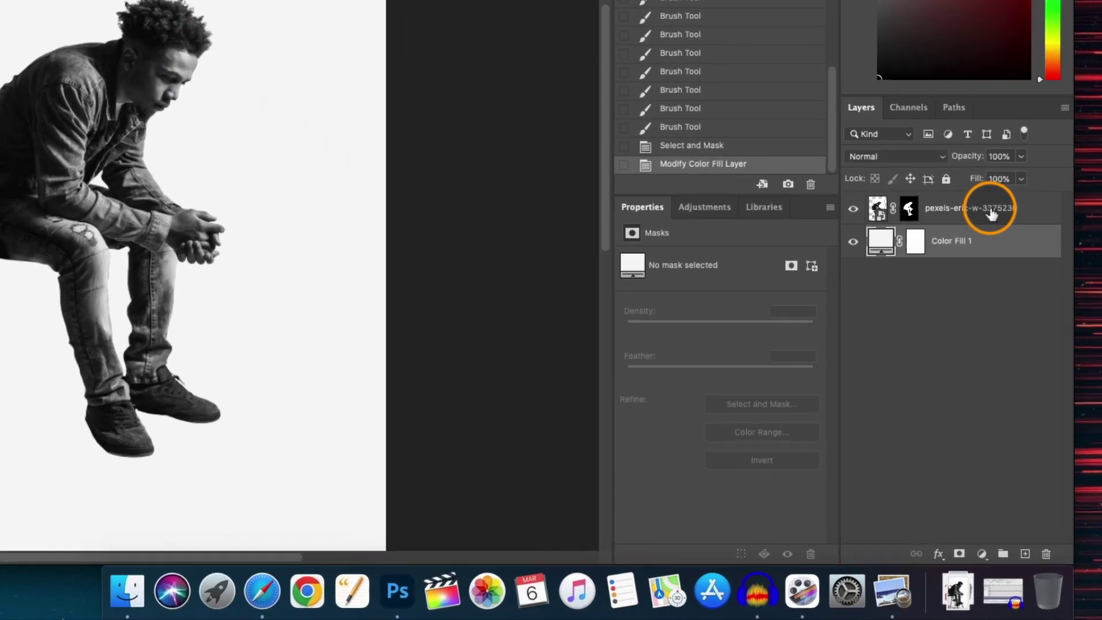
pyautogui.doubleClick(1022, 325)
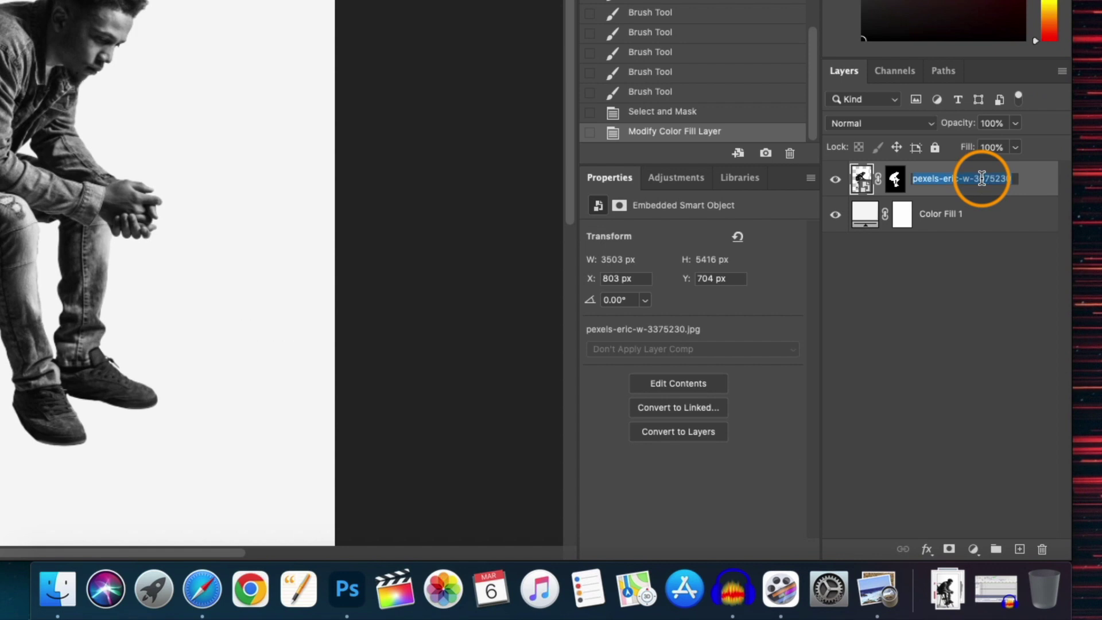
pyautogui.write('Subject')
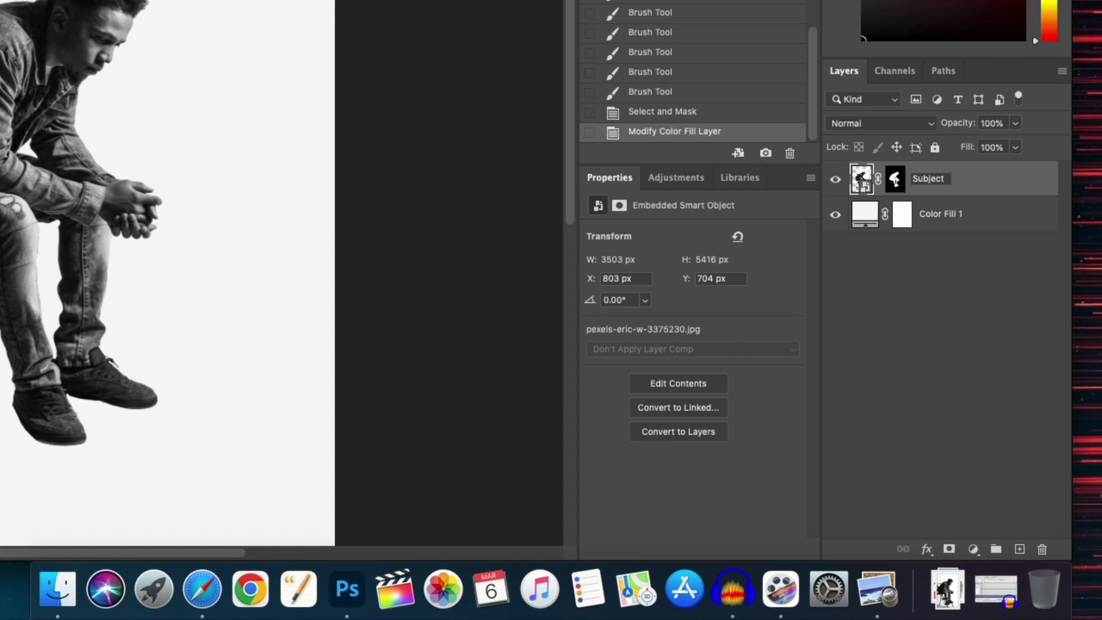
pyautogui.click(921, 290)
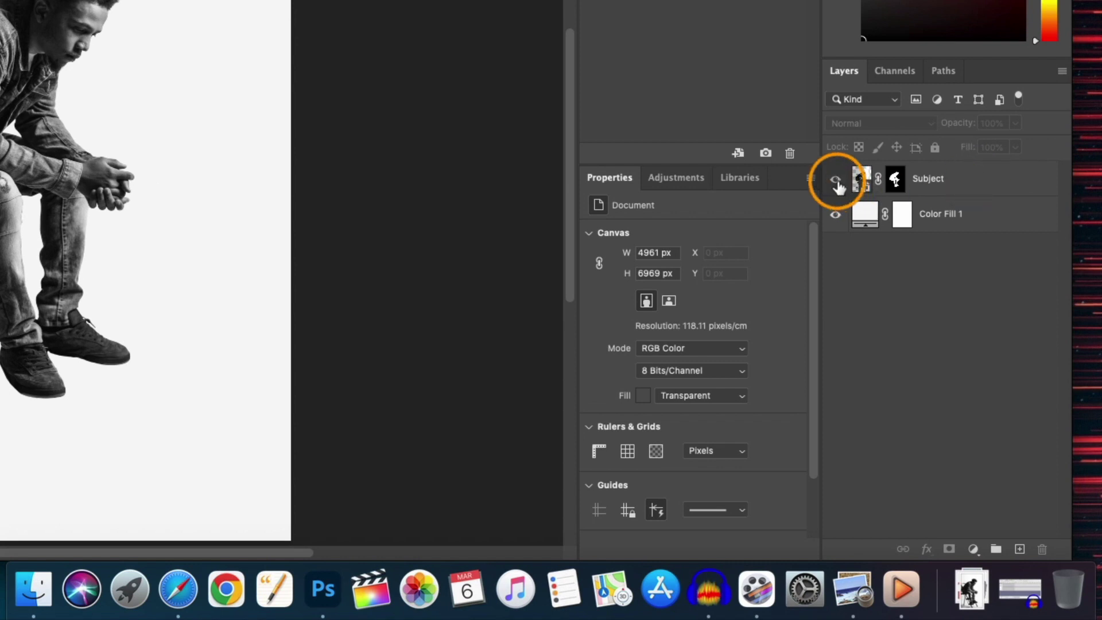
pyautogui.click(837, 183)
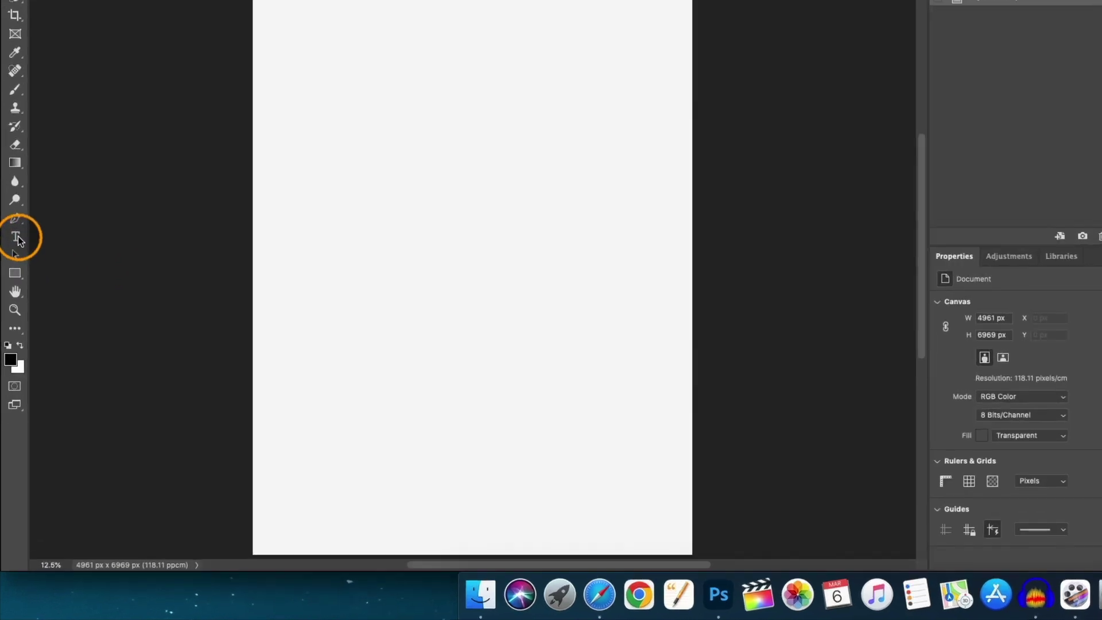
# Add the letter "E" in black Montserrat SemiBold on the poster's upper half and scale it up to about 387 pt.
pyautogui.click(15, 309)
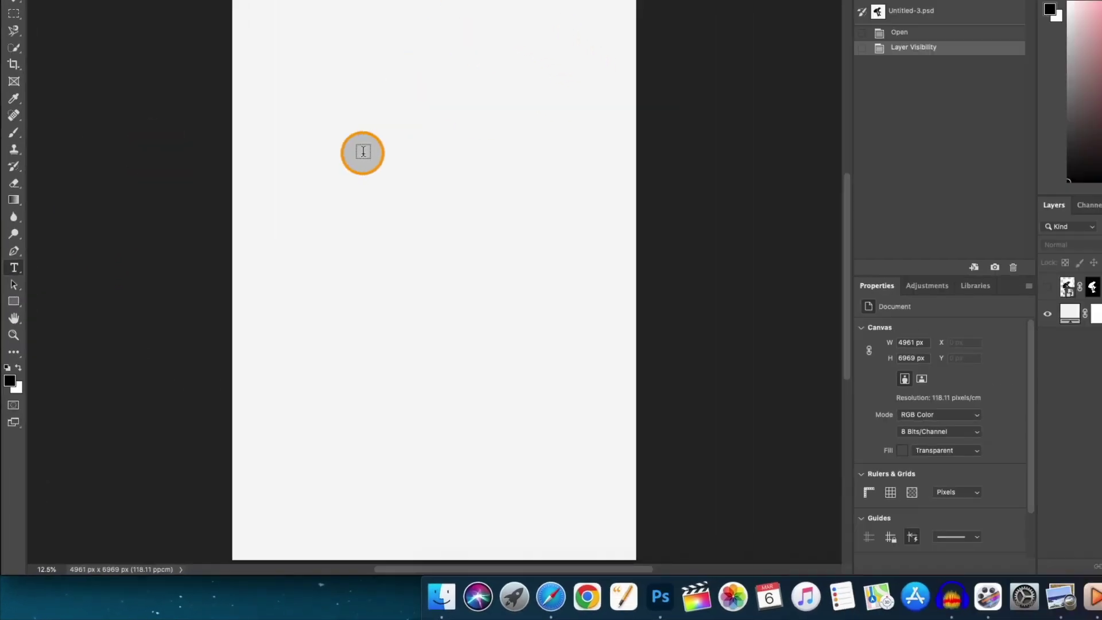
pyautogui.click(402, 150)
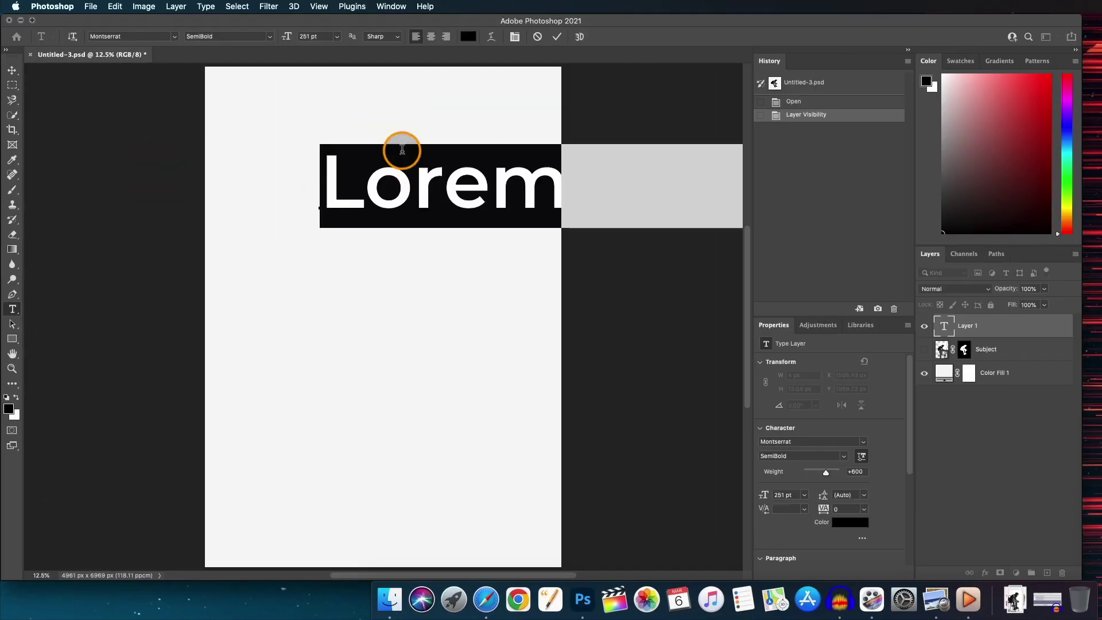
pyautogui.write('E')
pyautogui.click(555, 36)
pyautogui.press('v')
pyautogui.moveTo(368, 209); pyautogui.dragTo(390, 323)
pyautogui.moveTo(343, 257); pyautogui.dragTo(312, 217)
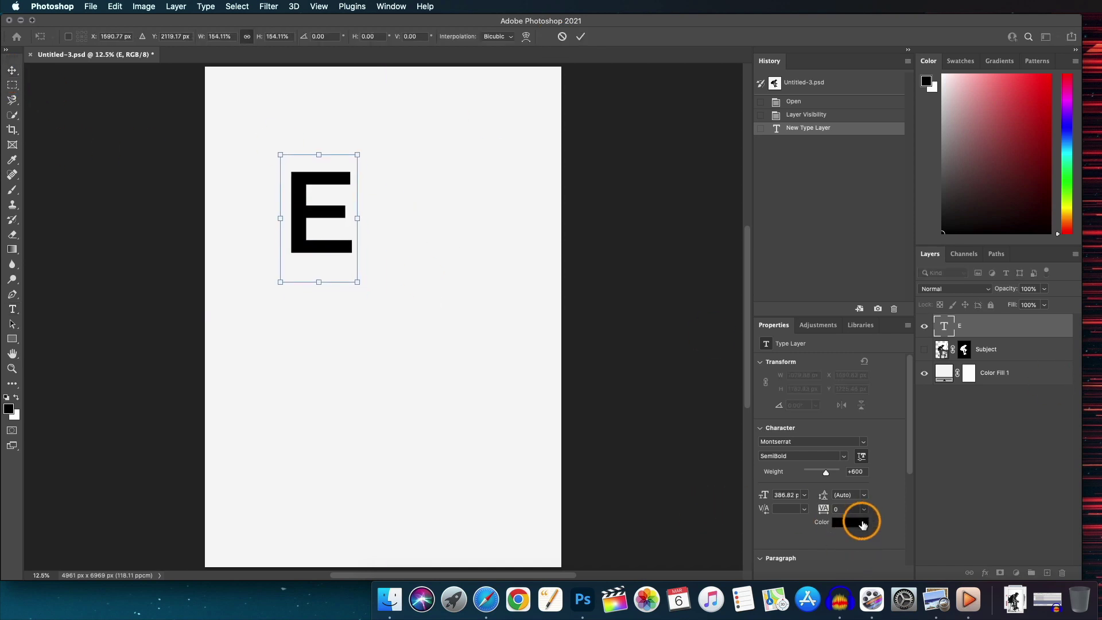
pyautogui.click(581, 36)
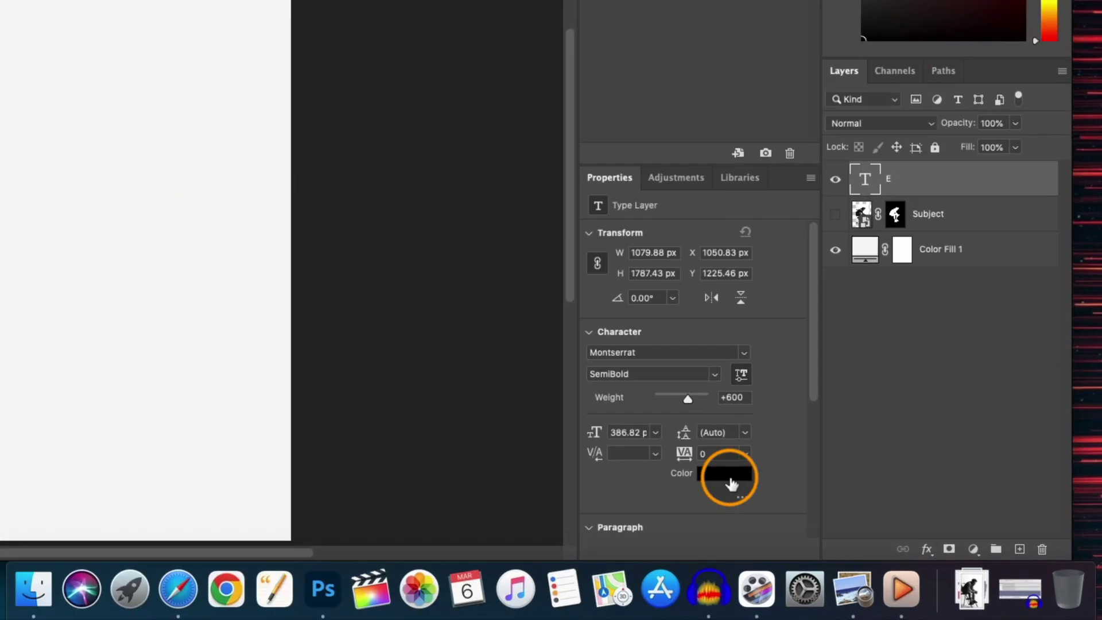
# Set the letter E's text color to a golden yellow and nudge the letter slightly upward.
pyautogui.click(730, 484)
pyautogui.click(580, 205)
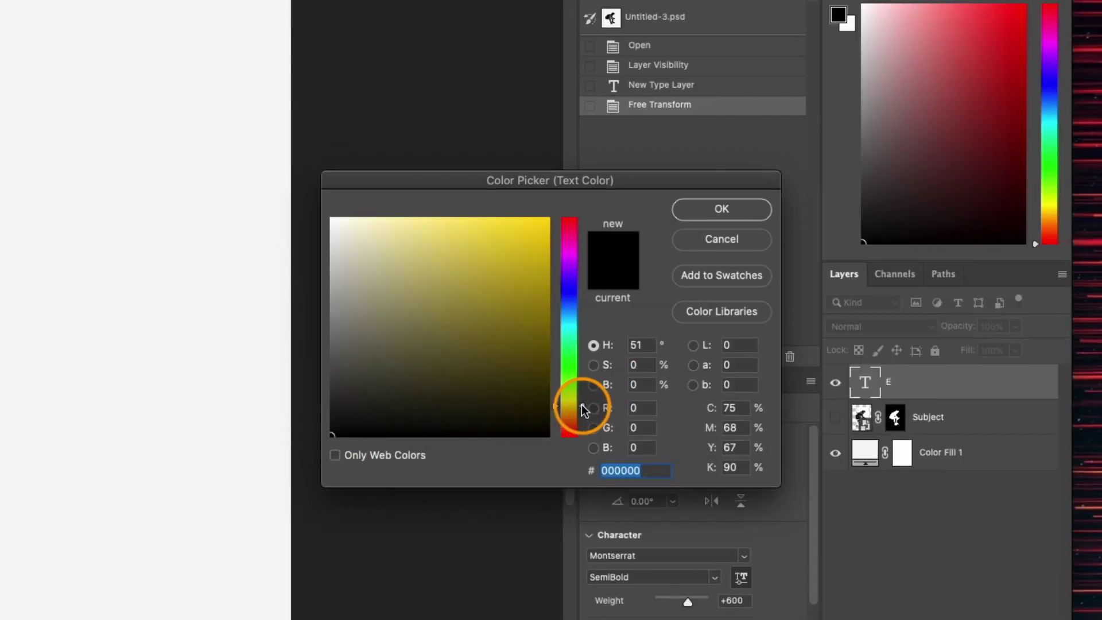
pyautogui.moveTo(583, 409); pyautogui.dragTo(582, 411)
pyautogui.moveTo(386, 423)
pyautogui.mouseDown()
pyautogui.moveTo(531, 226)
pyautogui.moveTo(545, 246)
pyautogui.moveTo(536, 261)
pyautogui.moveTo(541, 237)
pyautogui.mouseUp()
pyautogui.click(585, 413)
pyautogui.moveTo(584, 413); pyautogui.dragTo(583, 407)
pyautogui.click(741, 215)
pyautogui.moveTo(335, 181); pyautogui.dragTo(332, 175)
pyautogui.click(314, 207)
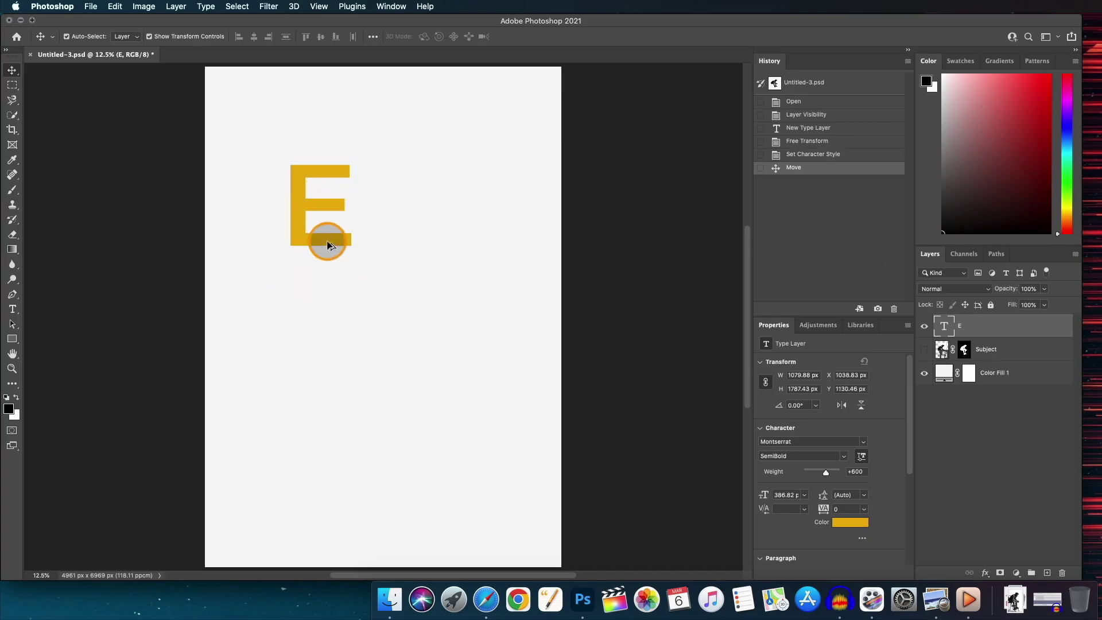
# Duplicate the E to its lower right and change the copy's text to "X".
pyautogui.moveTo(328, 245); pyautogui.dragTo(405, 286)
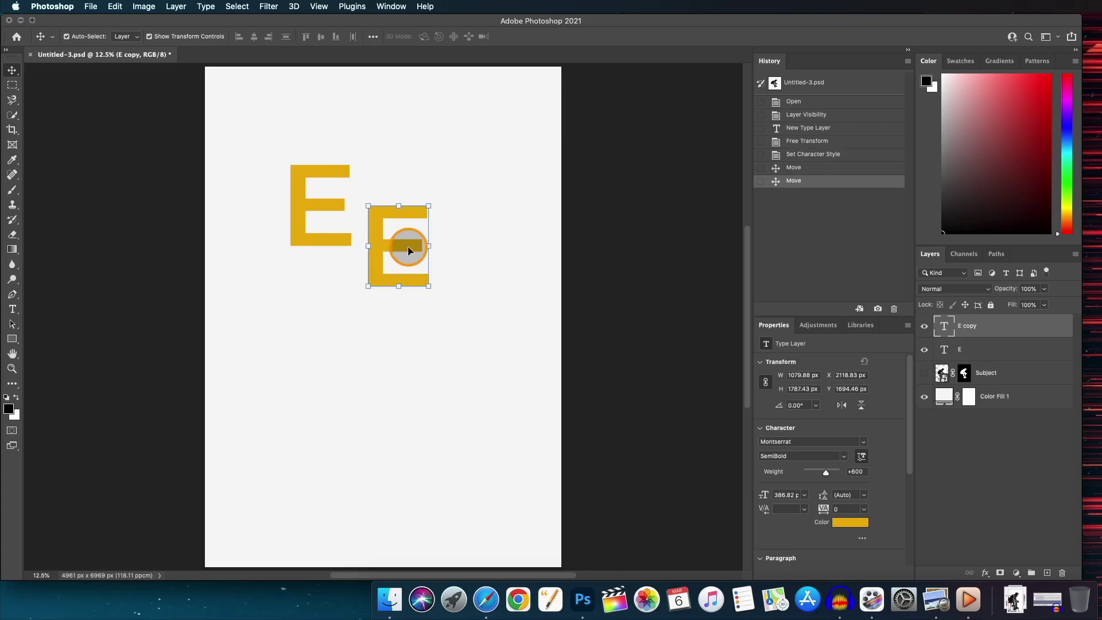
pyautogui.doubleClick(409, 246)
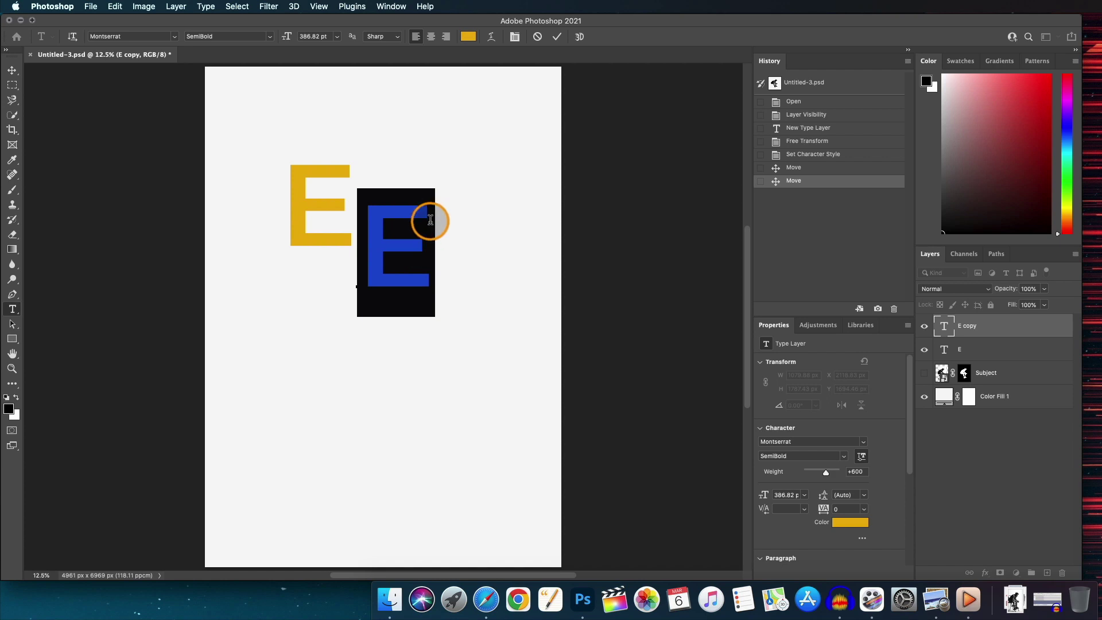
pyautogui.write('X')
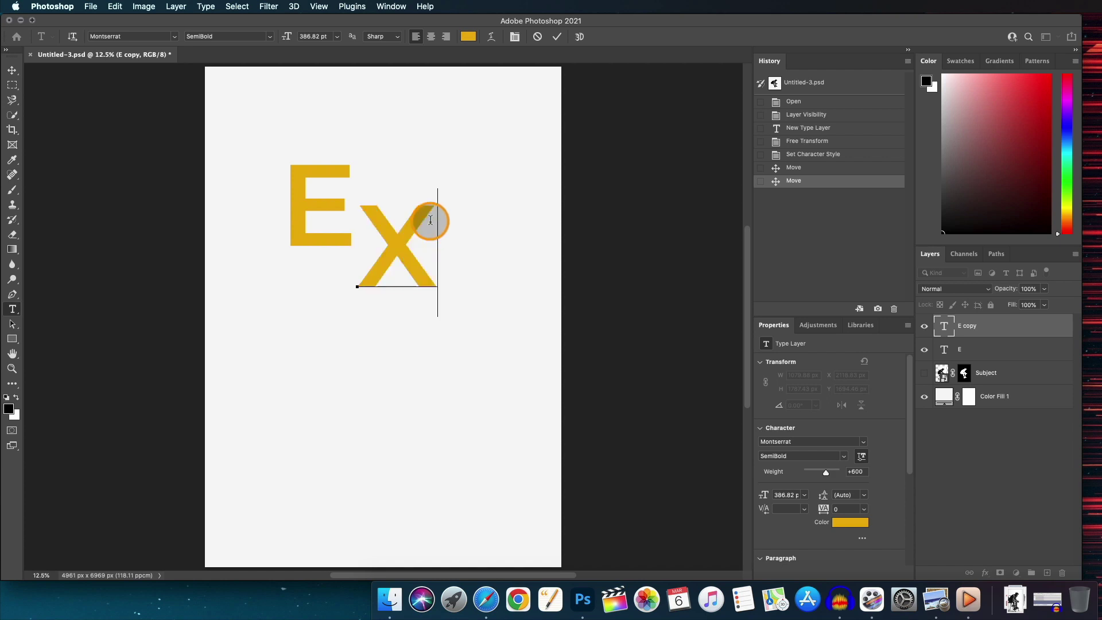
pyautogui.press('Escape')
pyautogui.press('v')
# Create two more letter copies below and change their text to "P" and "L".
pyautogui.moveTo(405, 238); pyautogui.dragTo(455, 426)
pyautogui.doubleClick(352, 288)
pyautogui.write('P')
pyautogui.press('Escape')
pyautogui.press('v')
pyautogui.doubleClick(406, 305)
pyautogui.write('L')
pyautogui.click(529, 115)
# Change another letter copy to "O" and place it beside the L.
pyautogui.doubleClick(478, 377)
pyautogui.write('O')
pyautogui.press('Escape')
pyautogui.press('v')
pyautogui.moveTo(474, 386); pyautogui.dragTo(450, 278)
# Make two more letter copies in a row beneath the L and O and change them to "R" and "E".
pyautogui.moveTo(432, 356); pyautogui.dragTo(336, 461)
pyautogui.doubleClick(374, 394)
pyautogui.write('R')
pyautogui.press('Escape')
pyautogui.moveTo(364, 406); pyautogui.dragTo(458, 413)
pyautogui.doubleClick(457, 413)
pyautogui.write('E')
pyautogui.press('Escape')
# Move the first E closer to the other letters and enlarge the X to about 539 pt, placing it against the E.
pyautogui.moveTo(315, 208); pyautogui.dragTo(341, 236)
pyautogui.click(407, 204)
pyautogui.moveTo(448, 174); pyautogui.dragTo(500, 147)
pyautogui.moveTo(466, 216); pyautogui.dragTo(458, 229)
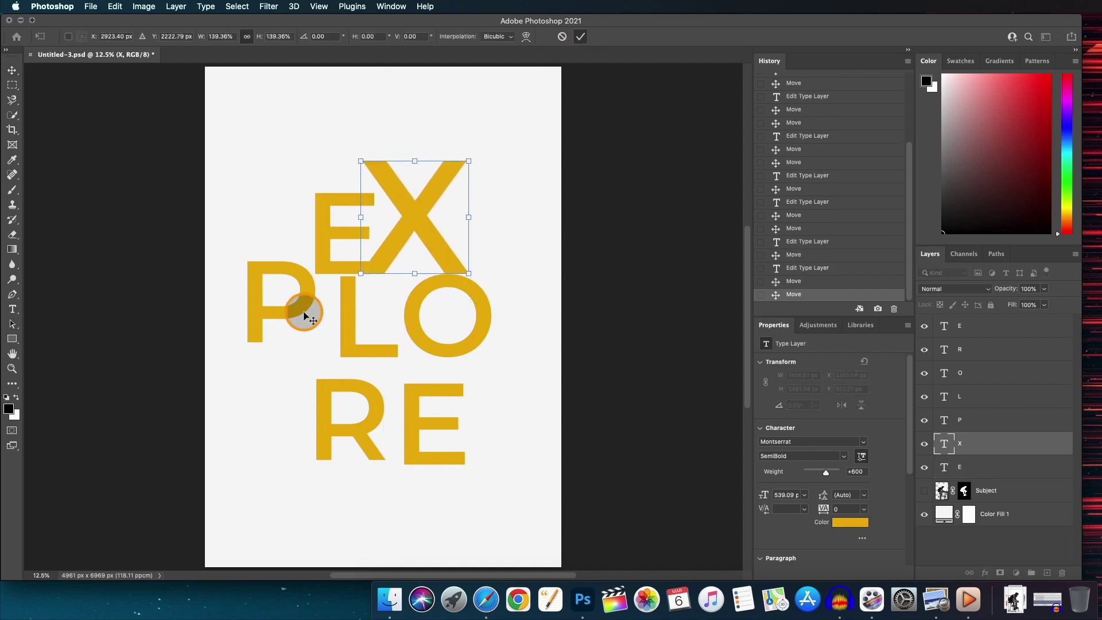
pyautogui.press('Return')
# Reposition and resize the P and L so they fit tightly together beneath the E and X.
pyautogui.moveTo(300, 304); pyautogui.dragTo(310, 319)
pyautogui.moveTo(388, 353); pyautogui.dragTo(382, 347)
pyautogui.moveTo(392, 269); pyautogui.dragTo(383, 267)
pyautogui.moveTo(346, 332); pyautogui.dragTo(375, 320)
pyautogui.press('Return')
pyautogui.click(304, 325)
pyautogui.moveTo(326, 361); pyautogui.dragTo(334, 369)
pyautogui.moveTo(338, 393); pyautogui.dragTo(372, 430)
pyautogui.moveTo(330, 349); pyautogui.dragTo(337, 334)
pyautogui.press('Return')
# Enlarge the O and fit it against the L beneath the X.
pyautogui.moveTo(451, 351); pyautogui.dragTo(452, 346)
pyautogui.press('super+t')
pyautogui.moveTo(496, 380); pyautogui.dragTo(506, 394)
pyautogui.moveTo(483, 297); pyautogui.dragTo(484, 297)
pyautogui.press('Return')
# Move the R and last E up beneath the L and O, and enlarge the E to complete the interlocking EXPLORE lettering.
pyautogui.click(347, 384)
pyautogui.moveTo(347, 388); pyautogui.dragTo(349, 354)
pyautogui.moveTo(430, 395); pyautogui.dragTo(413, 376)
pyautogui.hotkey('ctrl', 't')
pyautogui.moveTo(458, 414); pyautogui.dragTo(470, 417)
pyautogui.moveTo(404, 398); pyautogui.dragTo(399, 404)
pyautogui.click(583, 38)
pyautogui.click(509, 351)
pyautogui.scroll(-3, 509, 351)
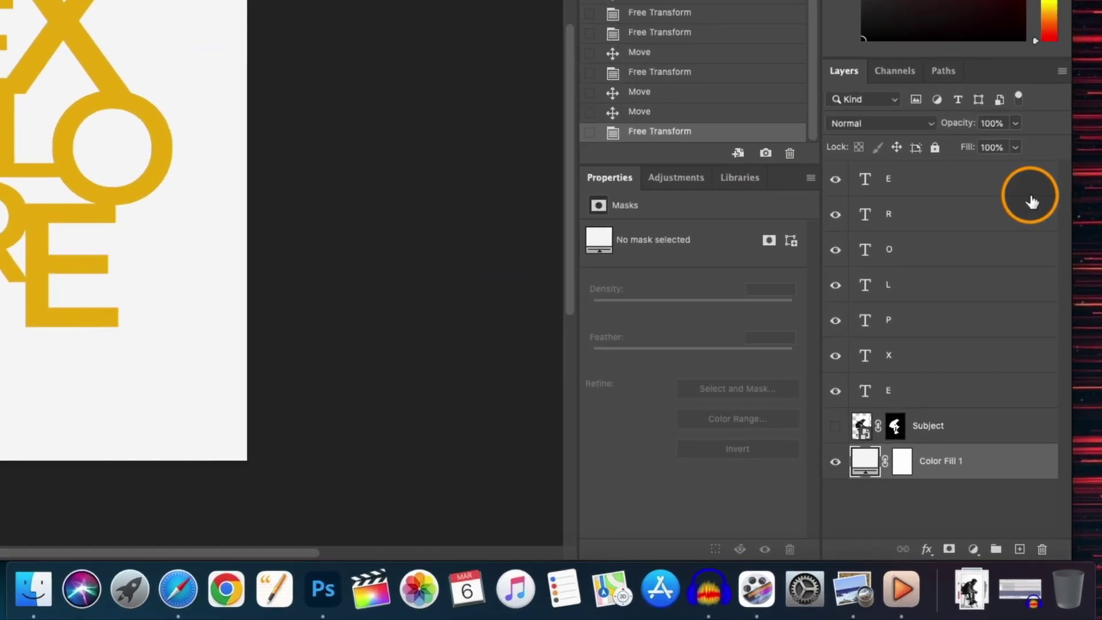
# Group all seven letter layers and name the group Explore.
pyautogui.click(933, 190)
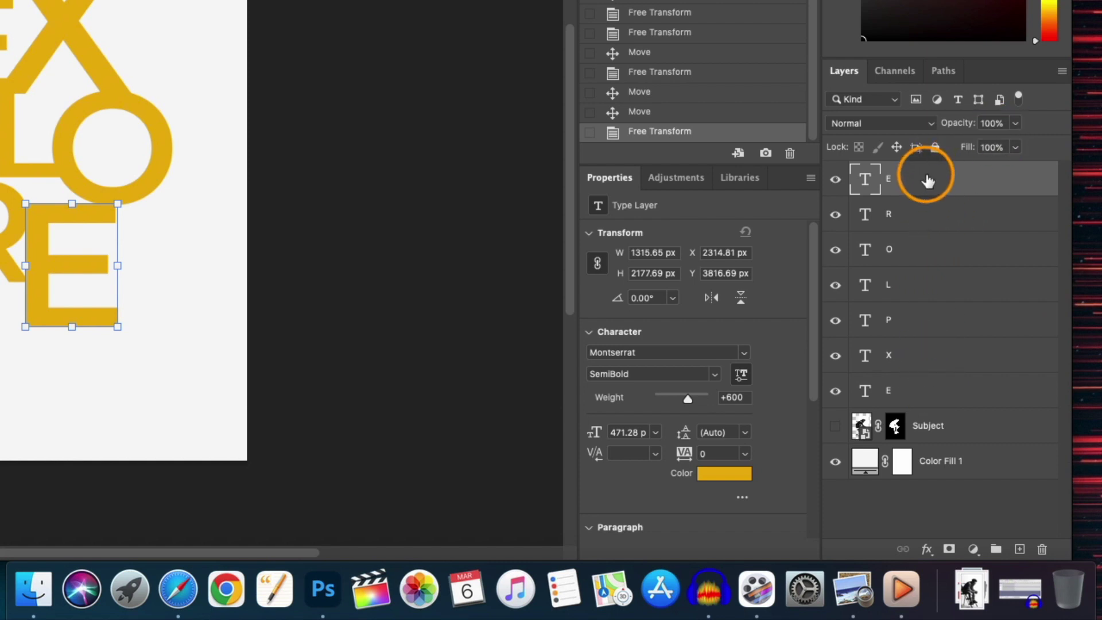
pyautogui.keyDown('shift'); pyautogui.click(953, 398); pyautogui.keyUp('shift')
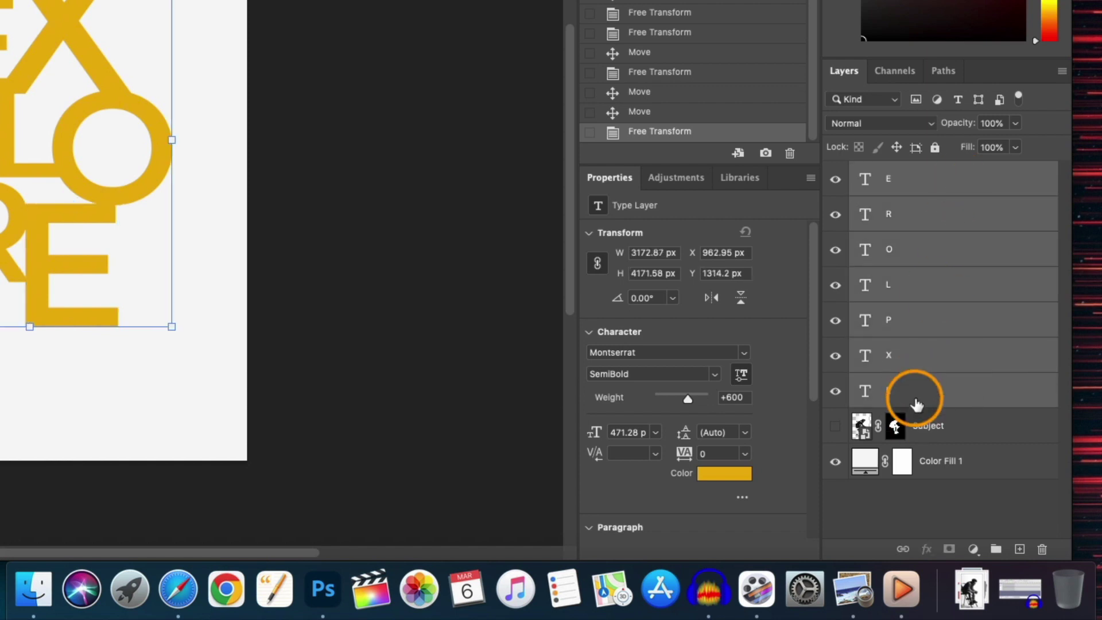
pyautogui.press('super+g')
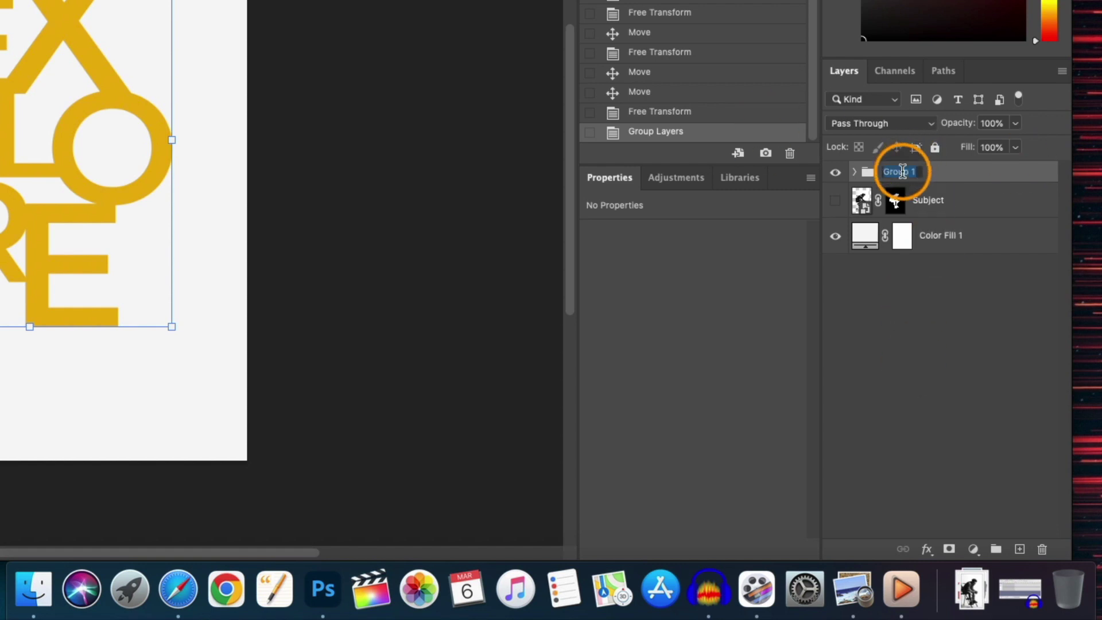
pyautogui.write('Explore')
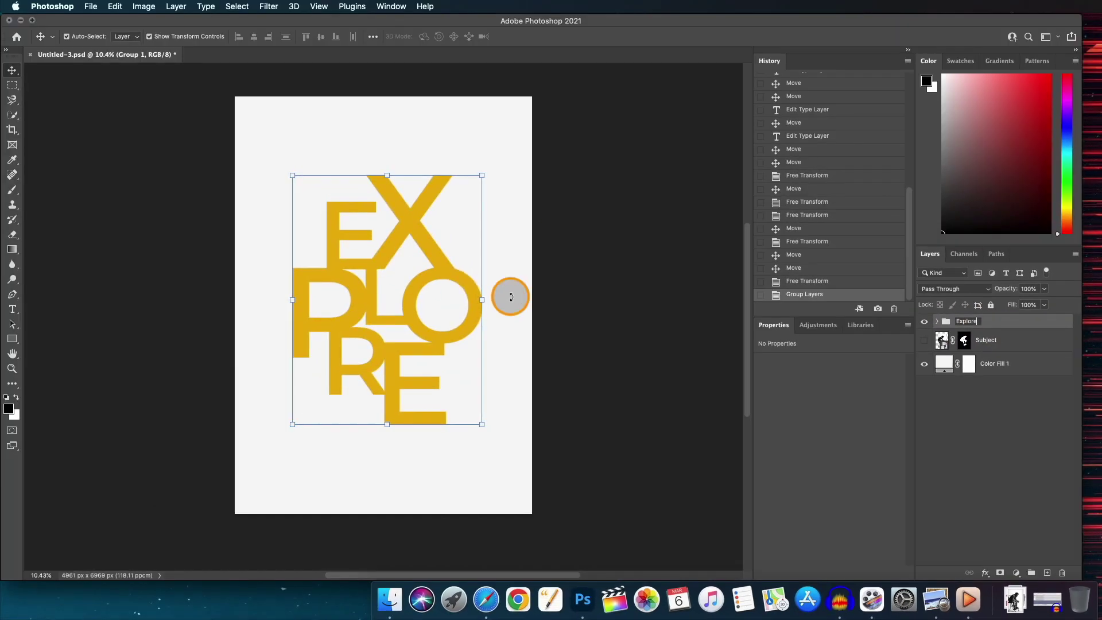
pyautogui.press('Return')
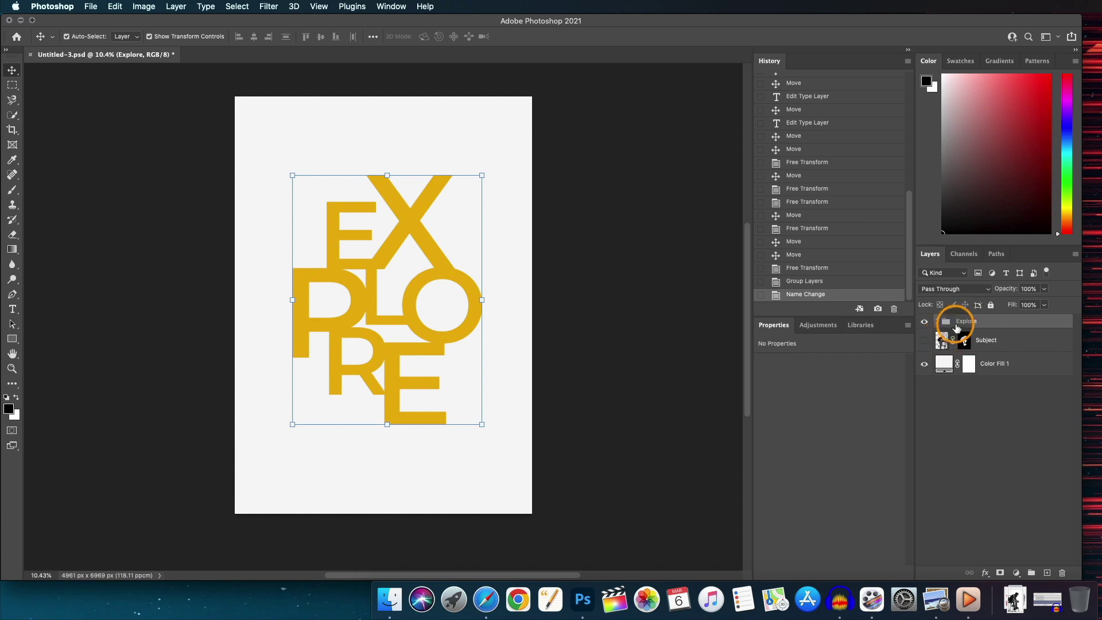
# Scale the Explore group to about 94% and center it on the poster.
pyautogui.click(959, 325)
pyautogui.moveTo(481, 177)
pyautogui.mouseDown()
pyautogui.moveTo(453, 217)
pyautogui.moveTo(483, 197)
pyautogui.mouseUp()
pyautogui.moveTo(379, 263); pyautogui.dragTo(381, 251)
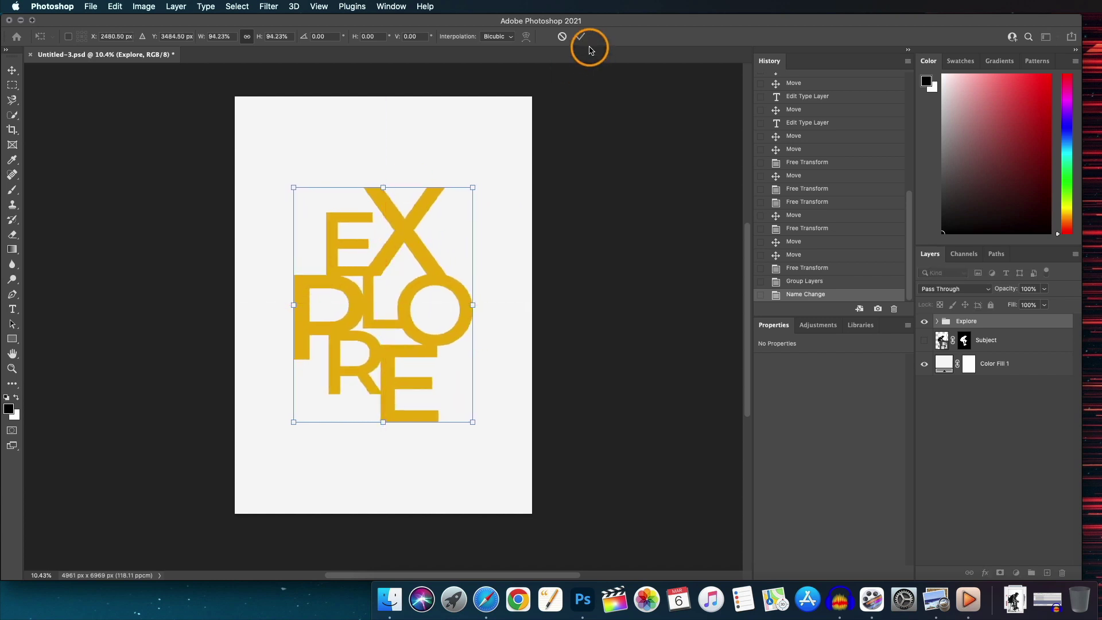
pyautogui.click(581, 38)
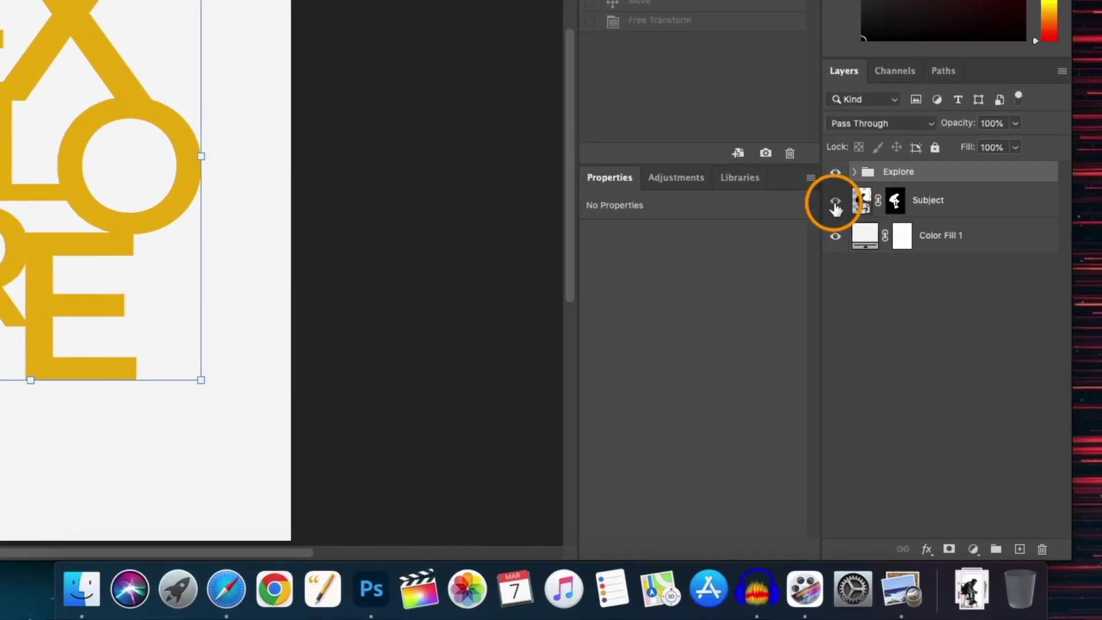
# Show the Subject layer and place it above the Explore group.
pyautogui.click(924, 340)
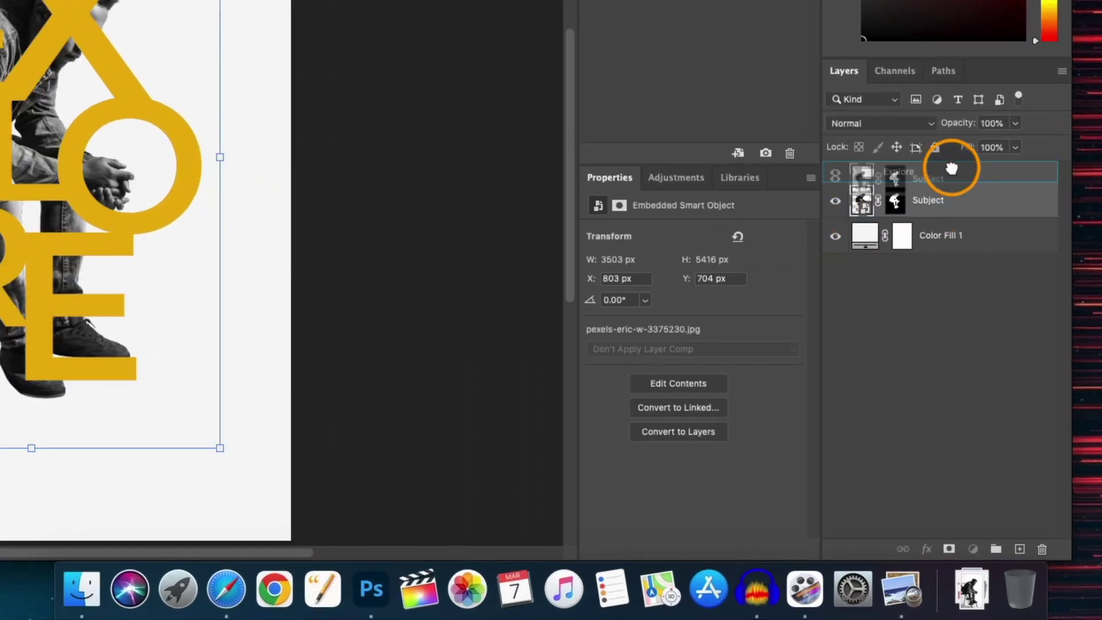
pyautogui.moveTo(951, 205); pyautogui.dragTo(952, 172)
pyautogui.moveTo(957, 202); pyautogui.dragTo(926, 170)
pyautogui.moveTo(926, 170); pyautogui.dragTo(927, 172)
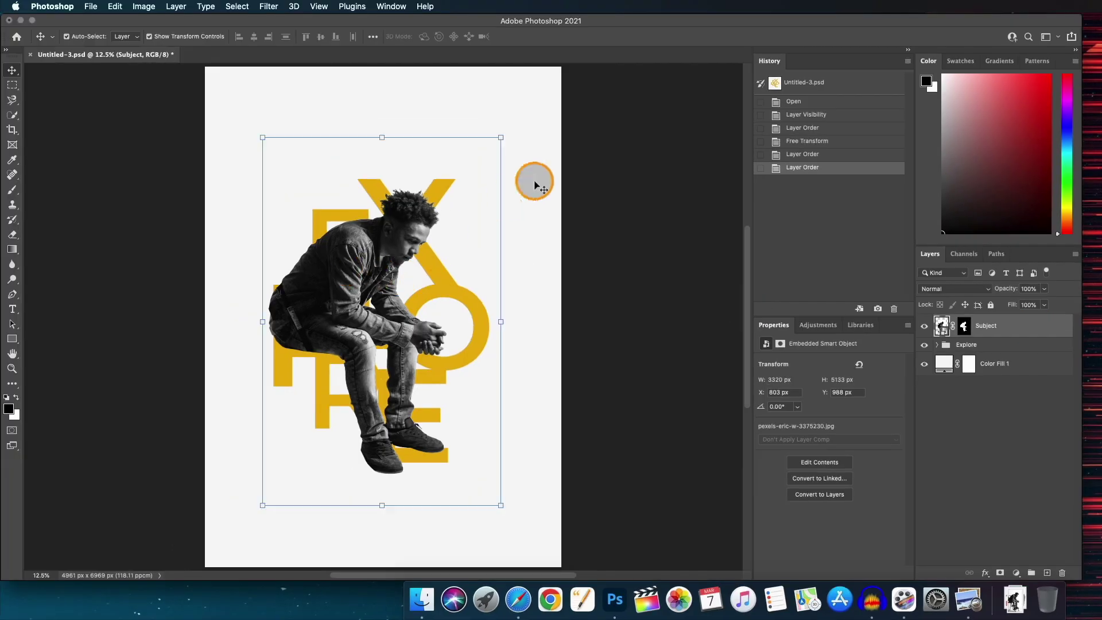
# Enlarge the seated man to about 4211 by 6510 px and shift him right over the lettering.
pyautogui.moveTo(501, 138); pyautogui.dragTo(652, 93)
pyautogui.moveTo(381, 234); pyautogui.dragTo(404, 306)
pyautogui.click(998, 319)
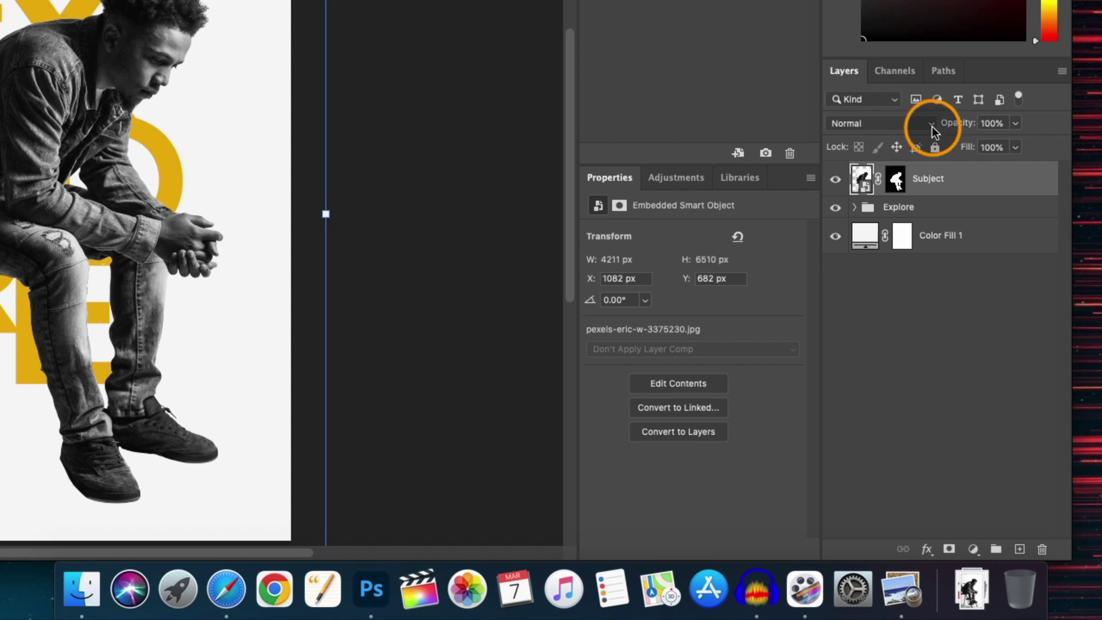
# Set the Subject layer to Difference as an alignment aid, scale the man to about 105% further right, and restore Normal blending.
pyautogui.click(931, 124)
pyautogui.click(885, 408)
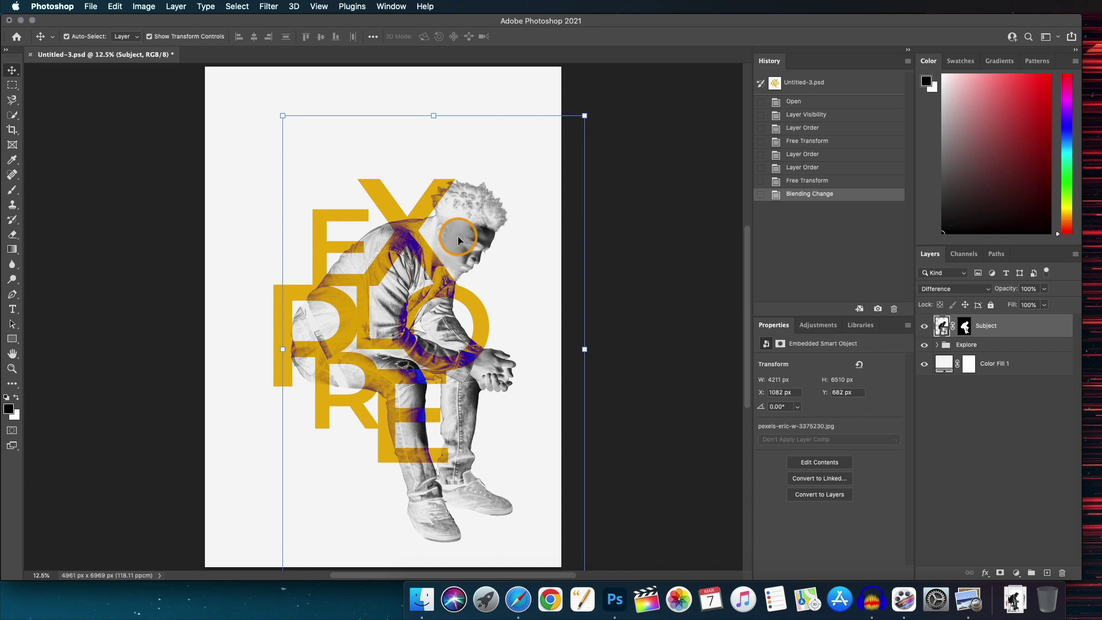
pyautogui.moveTo(585, 116); pyautogui.dragTo(600, 92)
pyautogui.moveTo(376, 299); pyautogui.dragTo(388, 309)
pyautogui.click(988, 290)
pyautogui.click(956, 96)
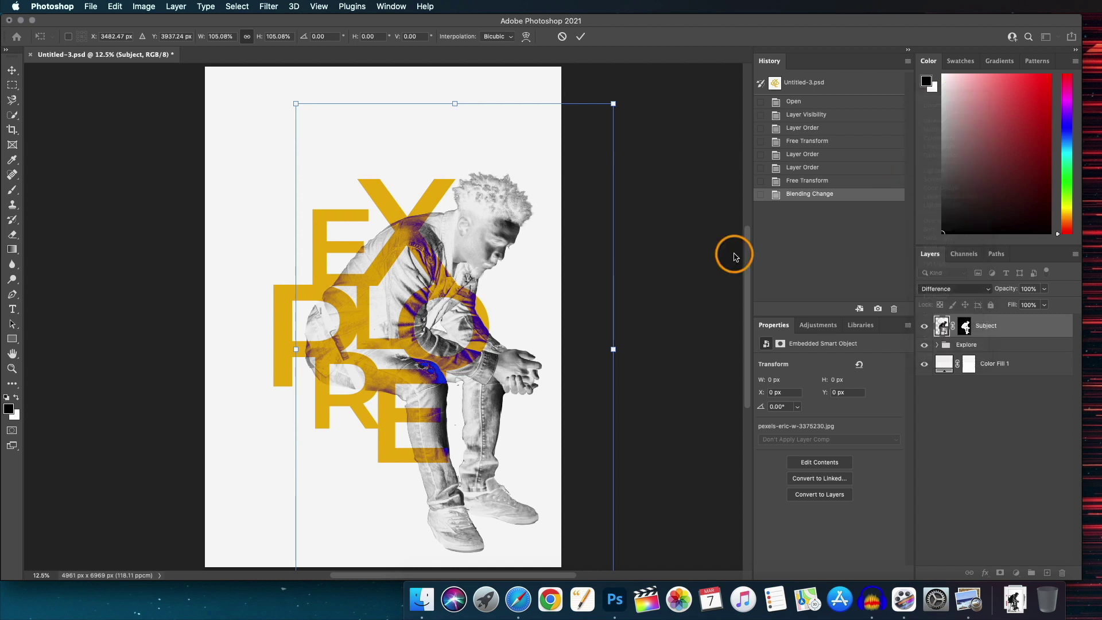
pyautogui.click(580, 36)
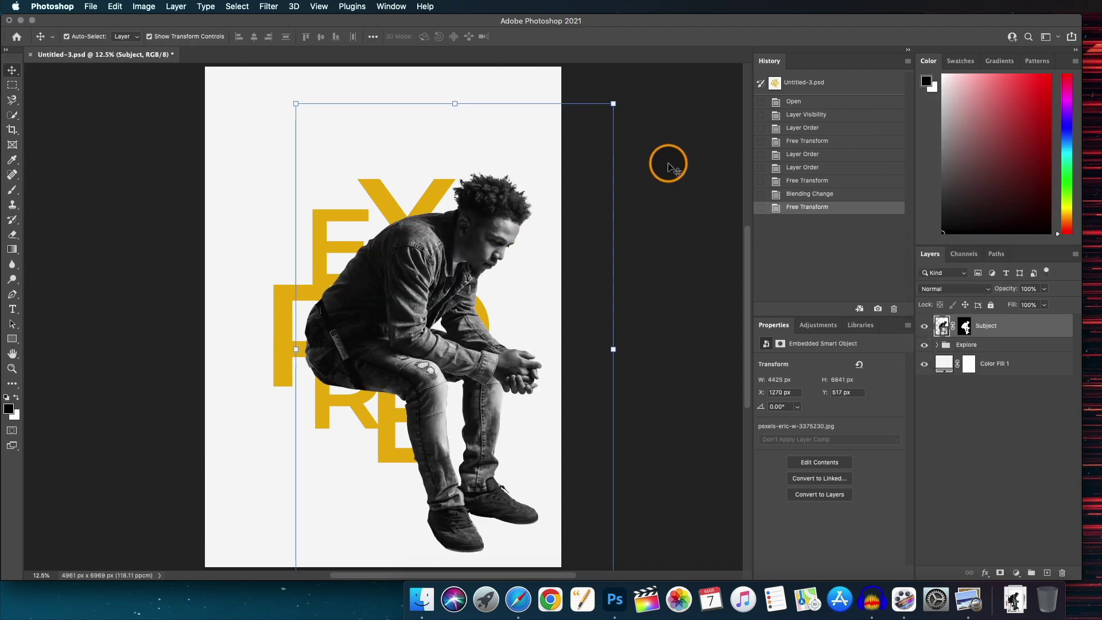
# Move the man right to about X 1500 px and clip the Subject layer to the Explore group.
pyautogui.moveTo(533, 308); pyautogui.dragTo(551, 313)
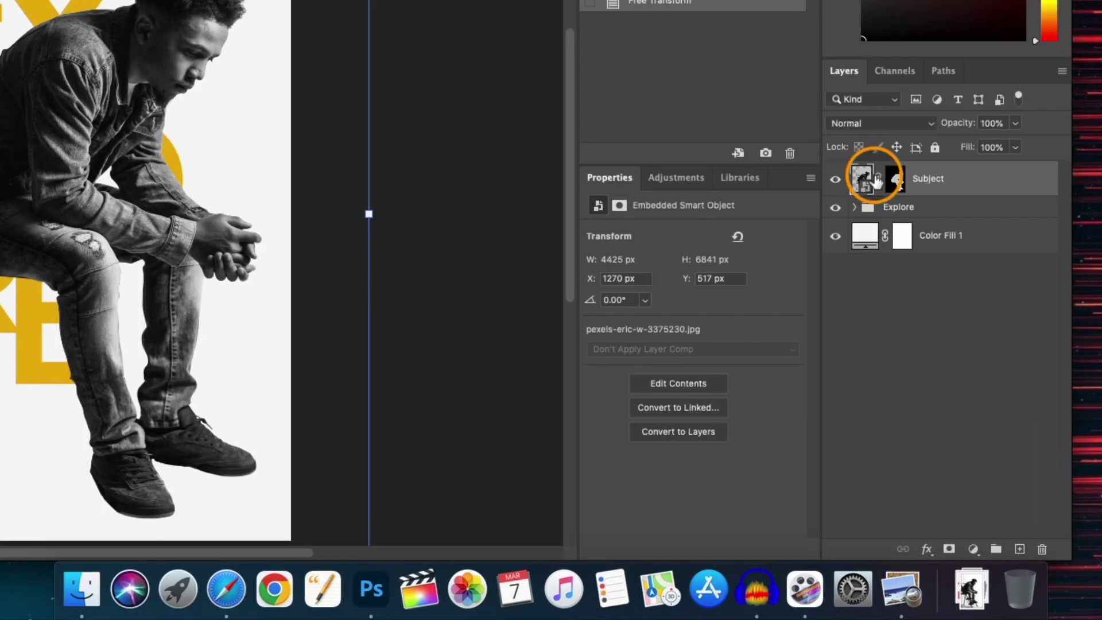
pyautogui.click(938, 345)
pyautogui.click(855, 207)
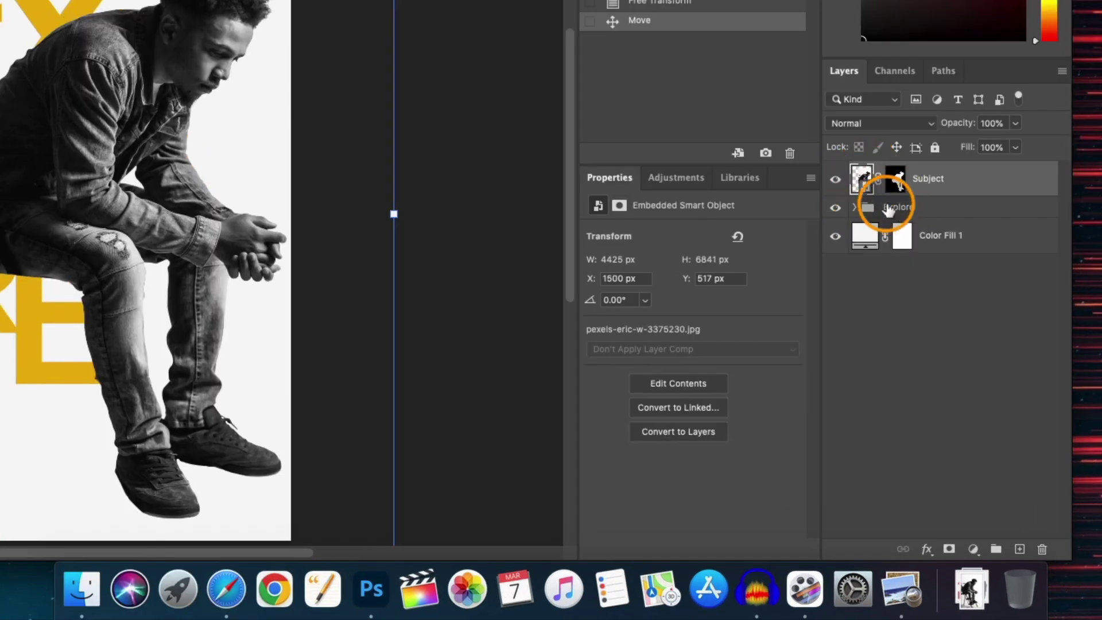
pyautogui.keyDown('alt'); pyautogui.click(867, 194); pyautogui.keyUp('alt')
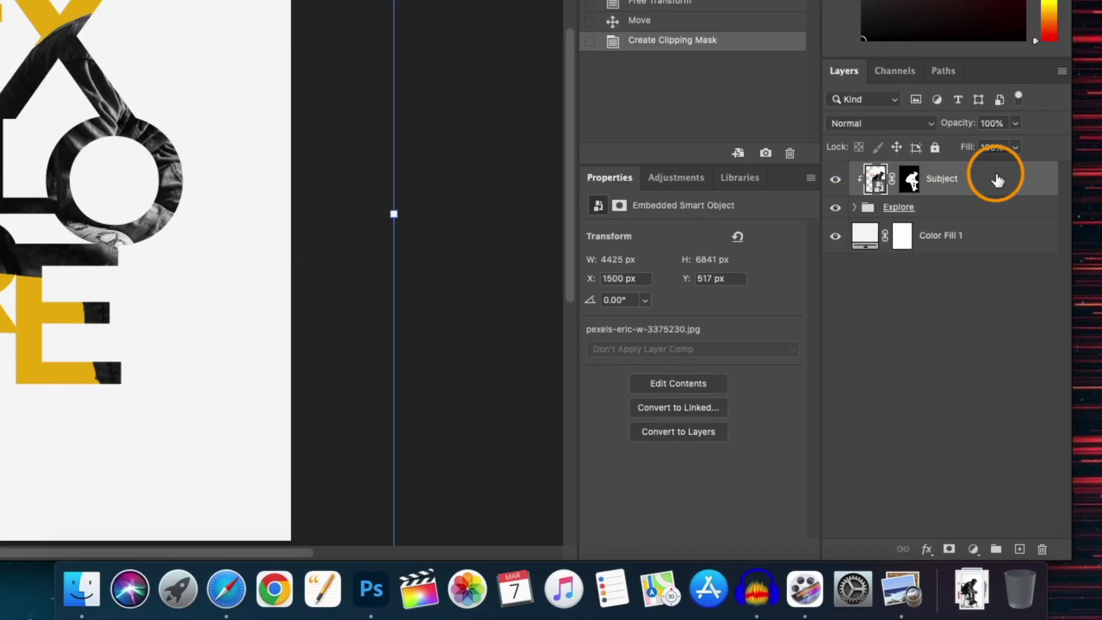
# Duplicate the clipped Subject layer as an unclipped copy above it and link the two layers.
pyautogui.press('super+j')
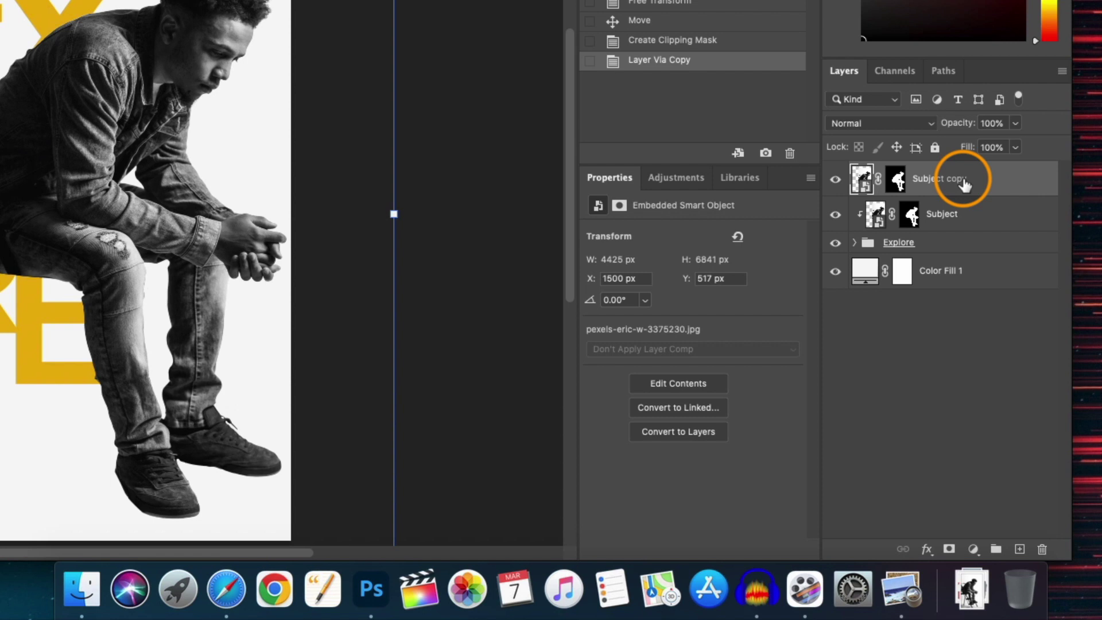
pyautogui.keyDown('shift'); pyautogui.click(955, 221); pyautogui.keyUp('shift')
pyautogui.moveTo(941, 224); pyautogui.dragTo(948, 555)
pyautogui.click(905, 547)
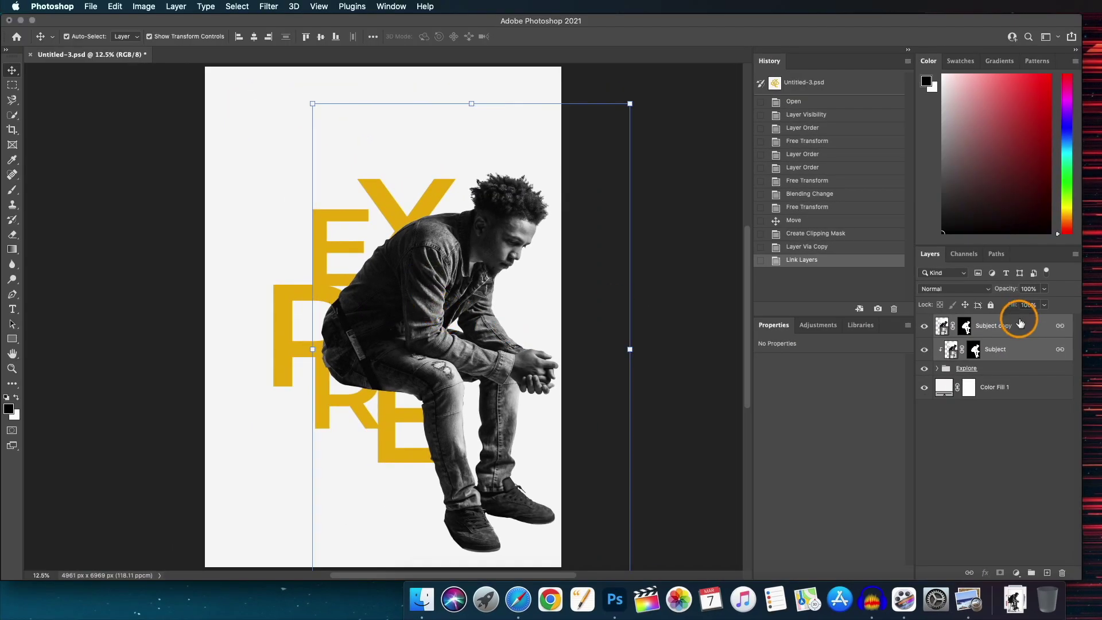
# Move the linked subject layers slightly up and left over the lettering, and deselect them.
pyautogui.moveTo(422, 294)
pyautogui.mouseDown()
pyautogui.moveTo(364, 290)
pyautogui.moveTo(427, 296)
pyautogui.moveTo(401, 276)
pyautogui.moveTo(409, 285)
pyautogui.mouseUp()
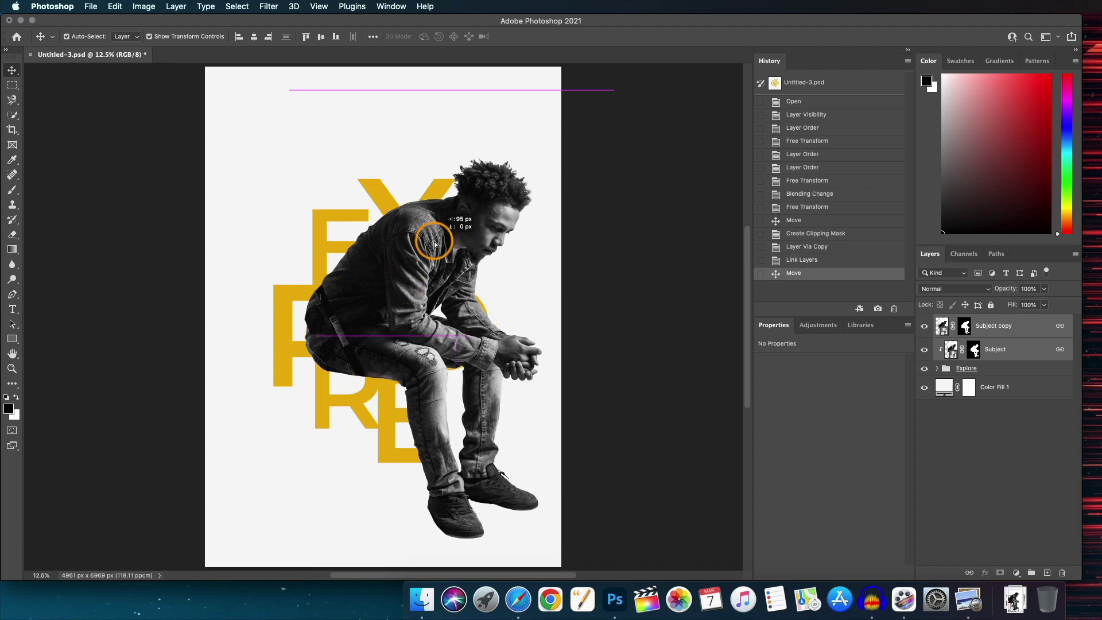
pyautogui.click(475, 132)
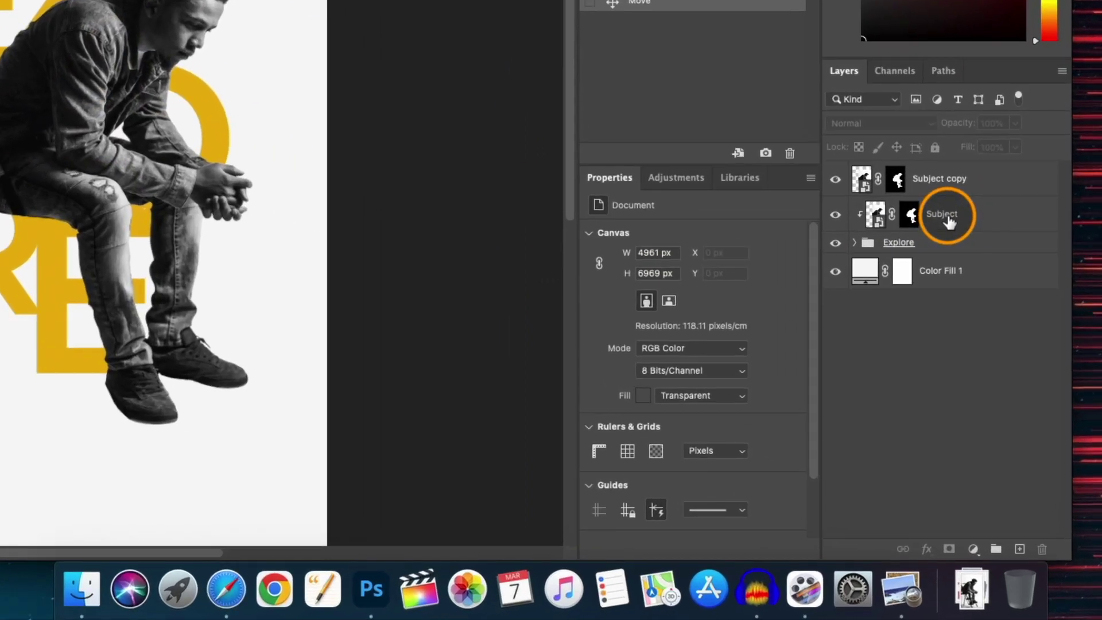
# Set the clipped Subject layer's blend mode to Multiply.
pyautogui.click(950, 221)
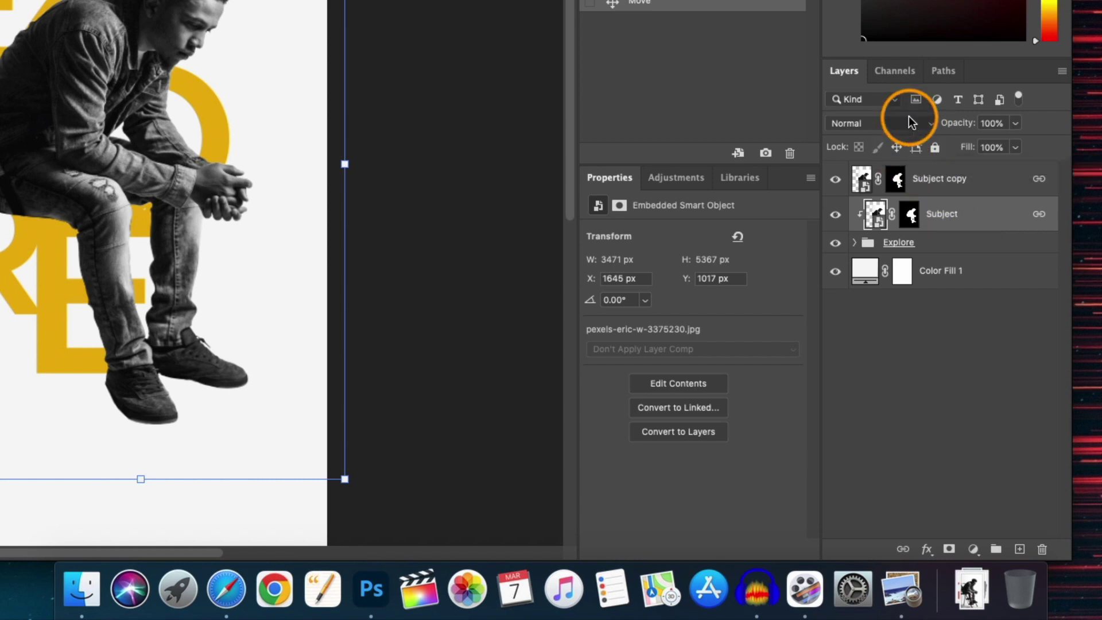
pyautogui.click(925, 122)
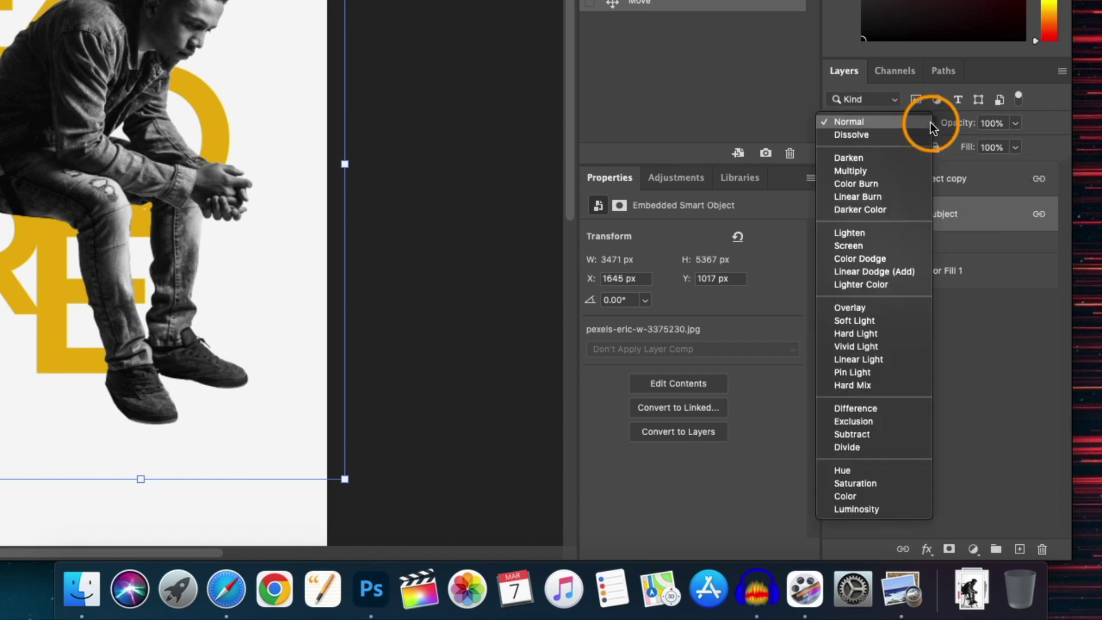
pyautogui.click(891, 171)
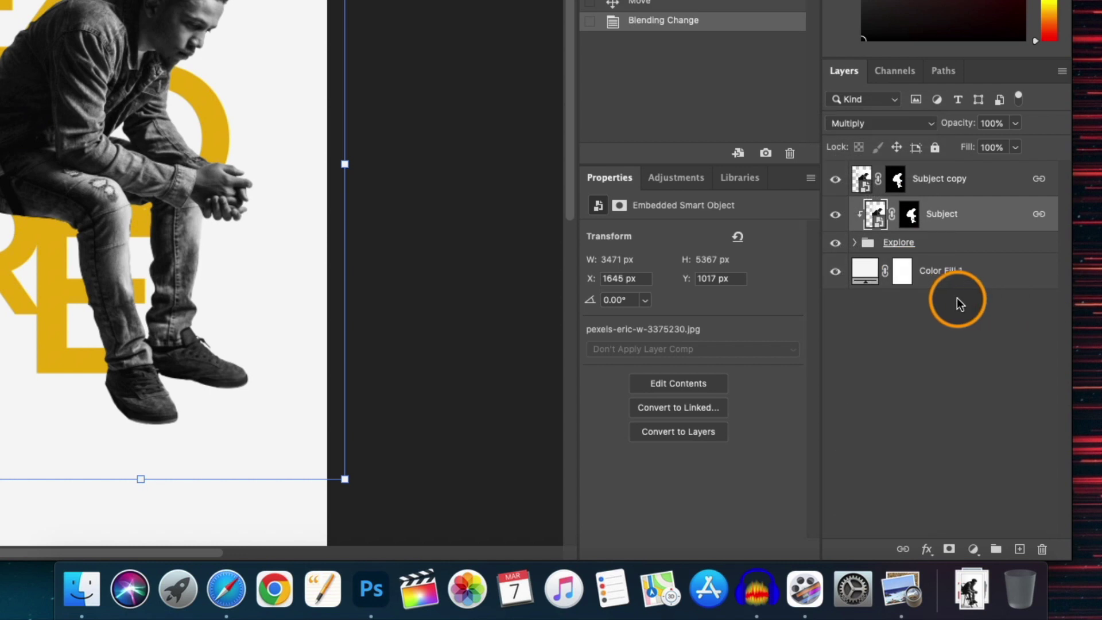
# With the Subject copy layer active, load the outlines of all the letters in the Explore group as one combined selection.
pyautogui.click(939, 185)
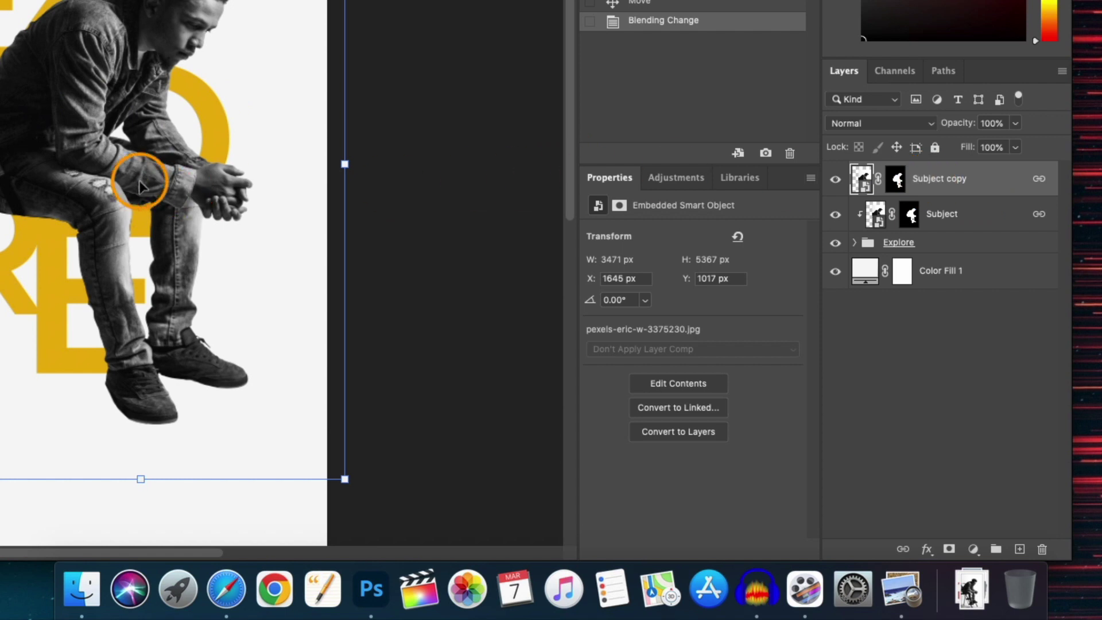
pyautogui.scroll(4, 96, 168)
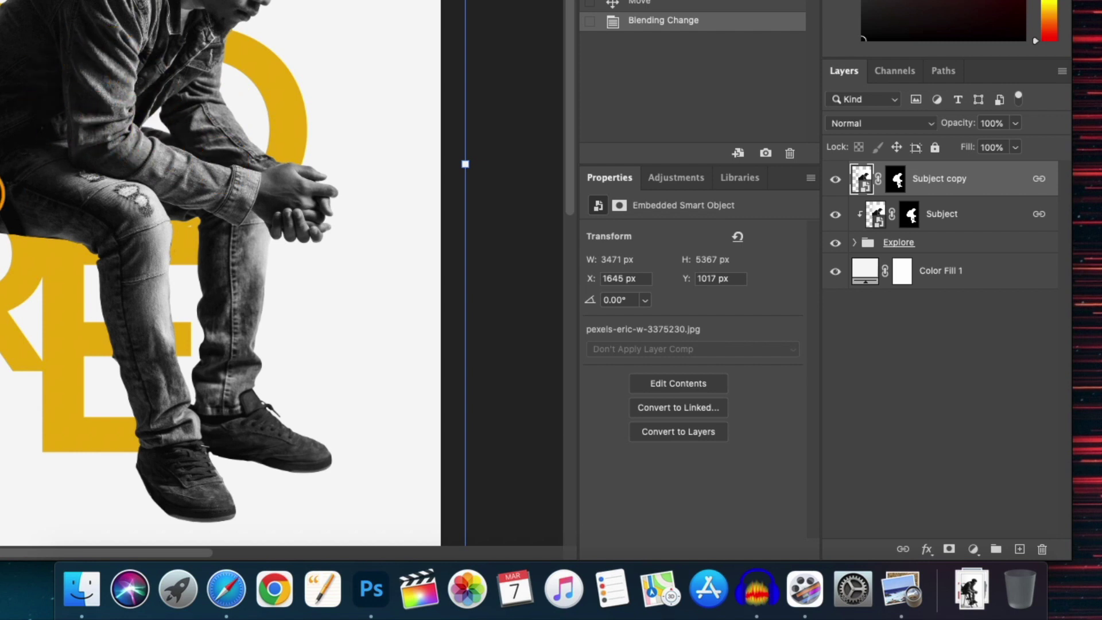
pyautogui.keyDown('alt'); pyautogui.click(205, 118); pyautogui.keyUp('alt')
pyautogui.moveTo(205, 121); pyautogui.dragTo(206, 119)
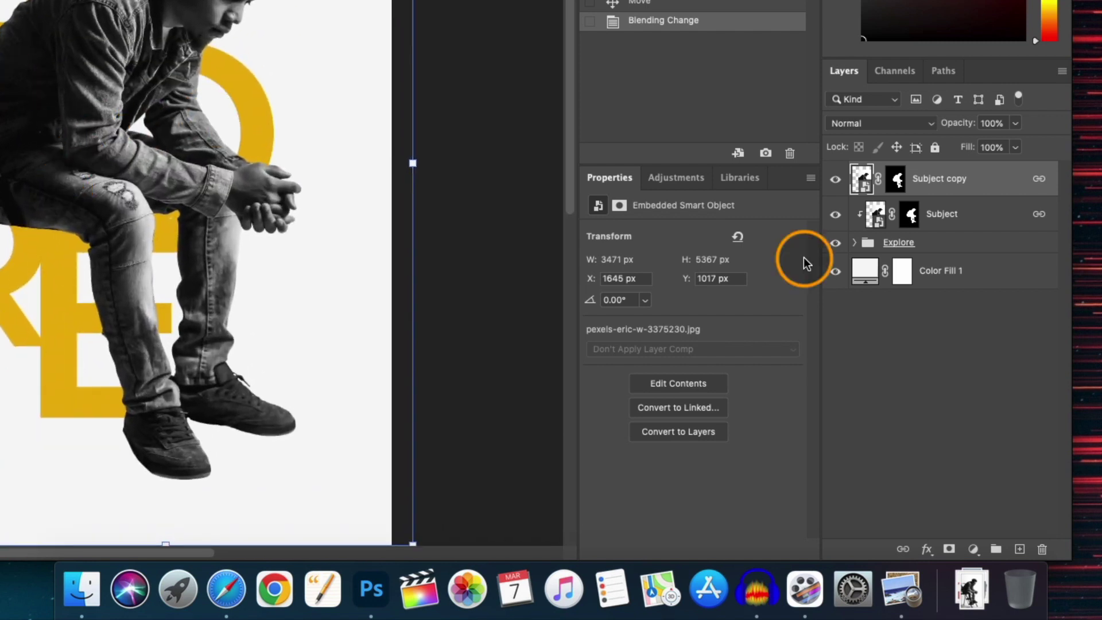
pyautogui.click(854, 243)
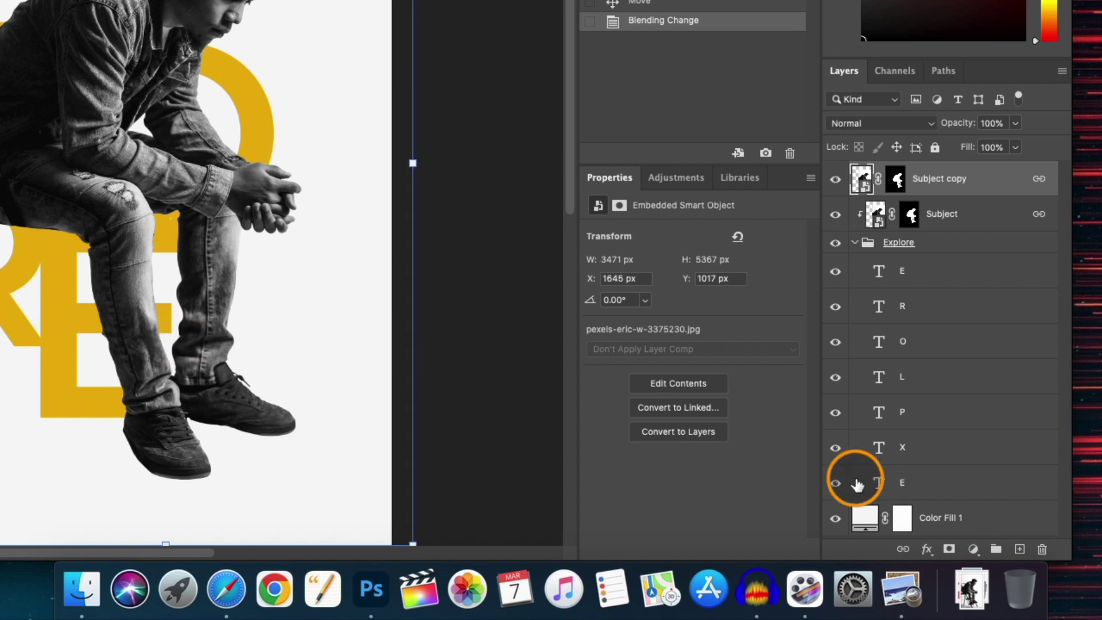
pyautogui.moveTo(890, 480)
pyautogui.mouseDown()
pyautogui.moveTo(868, 484)
pyautogui.moveTo(883, 493)
pyautogui.mouseUp()
pyautogui.keyDown('super'); pyautogui.click(878, 485); pyautogui.keyUp('super')
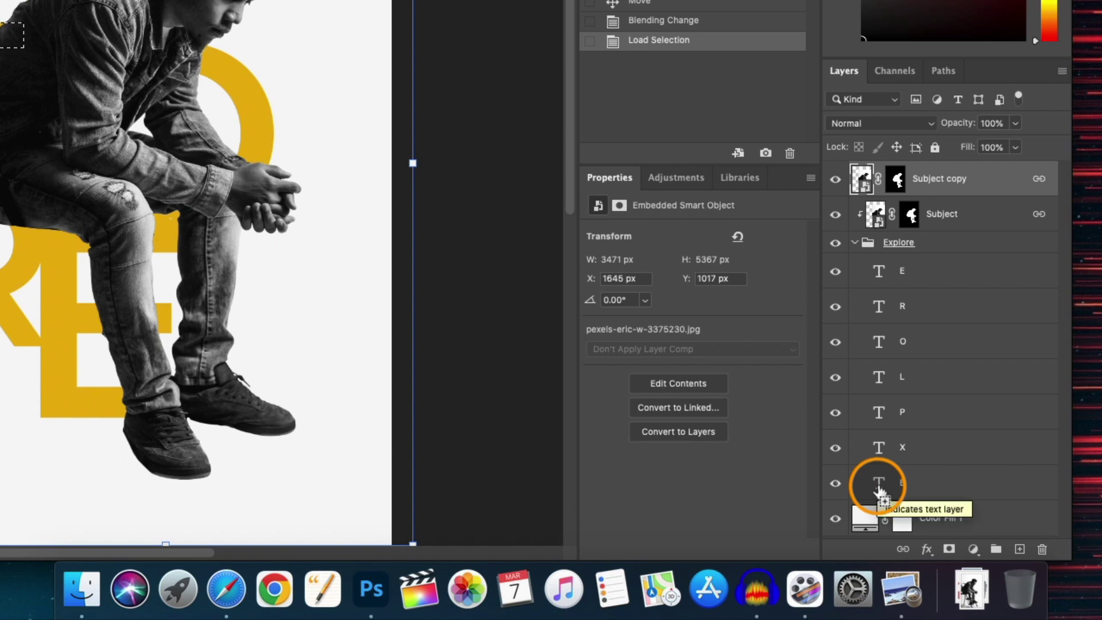
pyautogui.keyDown('super'); pyautogui.click(879, 419); pyautogui.keyUp('super')
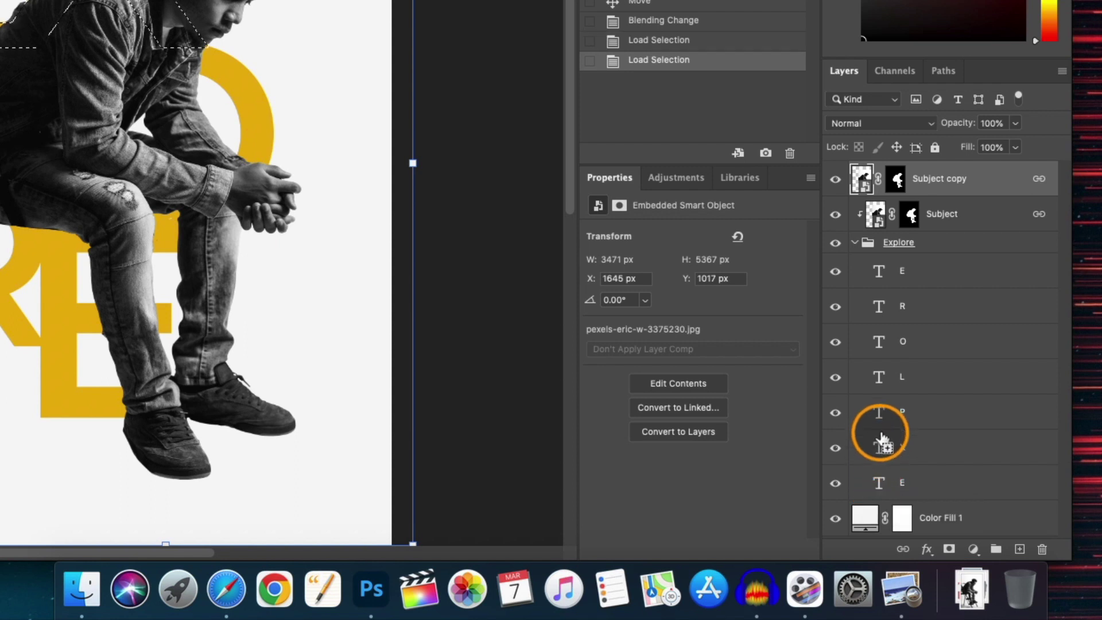
pyautogui.keyDown('shift'); pyautogui.keyDown('super'); pyautogui.click(878, 377); pyautogui.keyUp('super'); pyautogui.keyUp('shift')
pyautogui.keyDown('shift'); pyautogui.keyDown('super'); pyautogui.click(878, 341); pyautogui.keyUp('super'); pyautogui.keyUp('shift')
pyautogui.keyDown('shift'); pyautogui.keyDown('super'); pyautogui.click(878, 304); pyautogui.keyUp('super'); pyautogui.keyUp('shift')
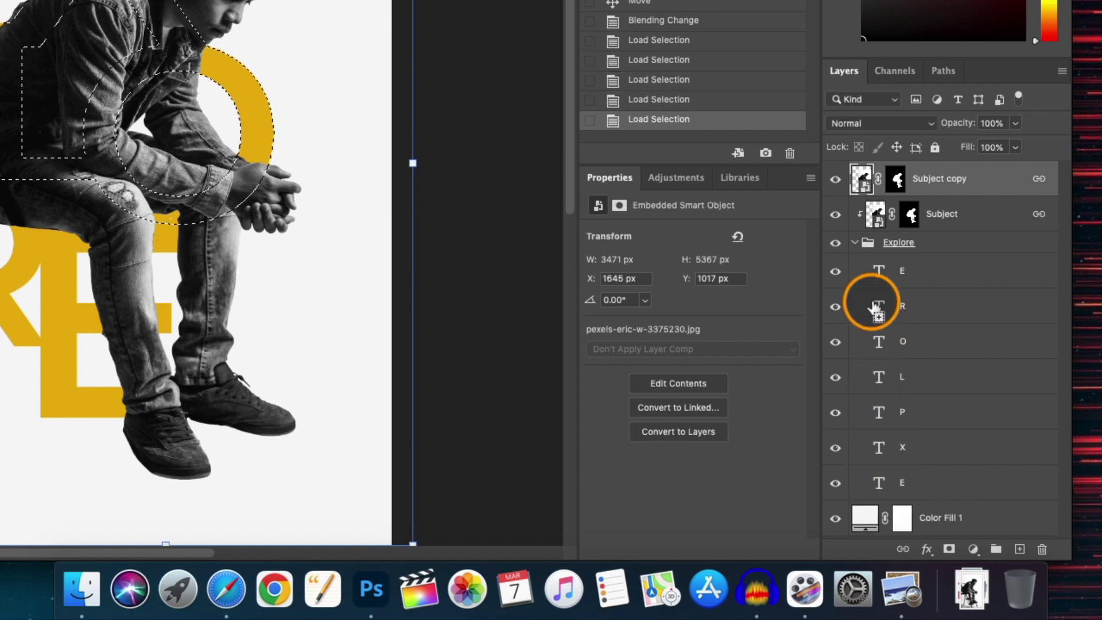
pyautogui.keyDown('shift'); pyautogui.keyDown('super'); pyautogui.click(878, 270); pyautogui.keyUp('super'); pyautogui.keyUp('shift')
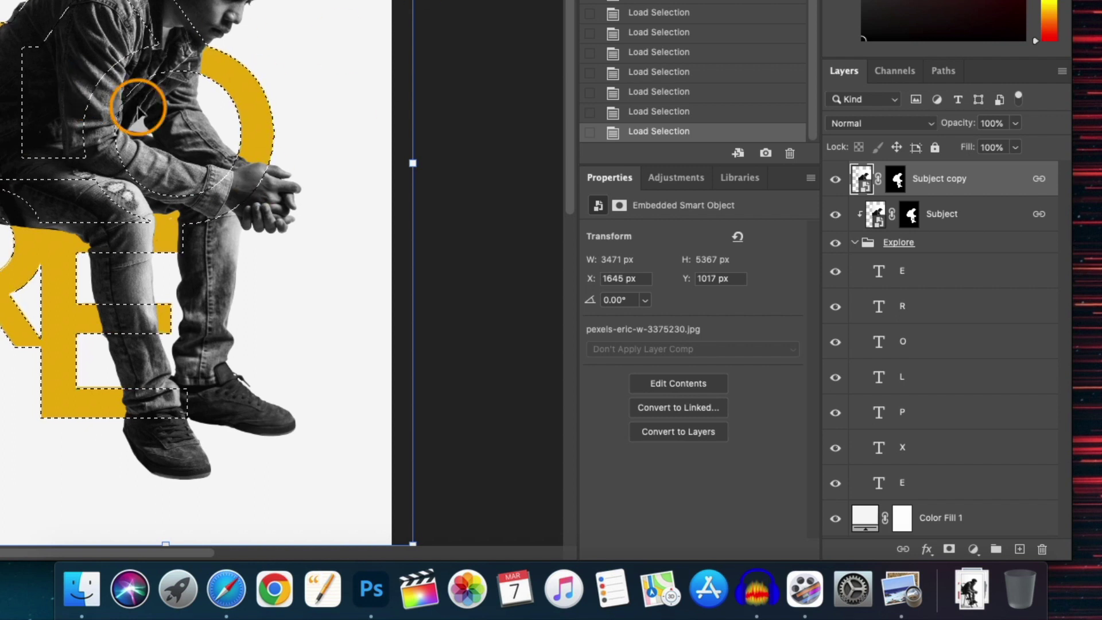
# On the Subject copy mask, paint black within the letter selection over the man's jacket, arms, thighs and lower legs to bring out the golden letters.
pyautogui.click(896, 181)
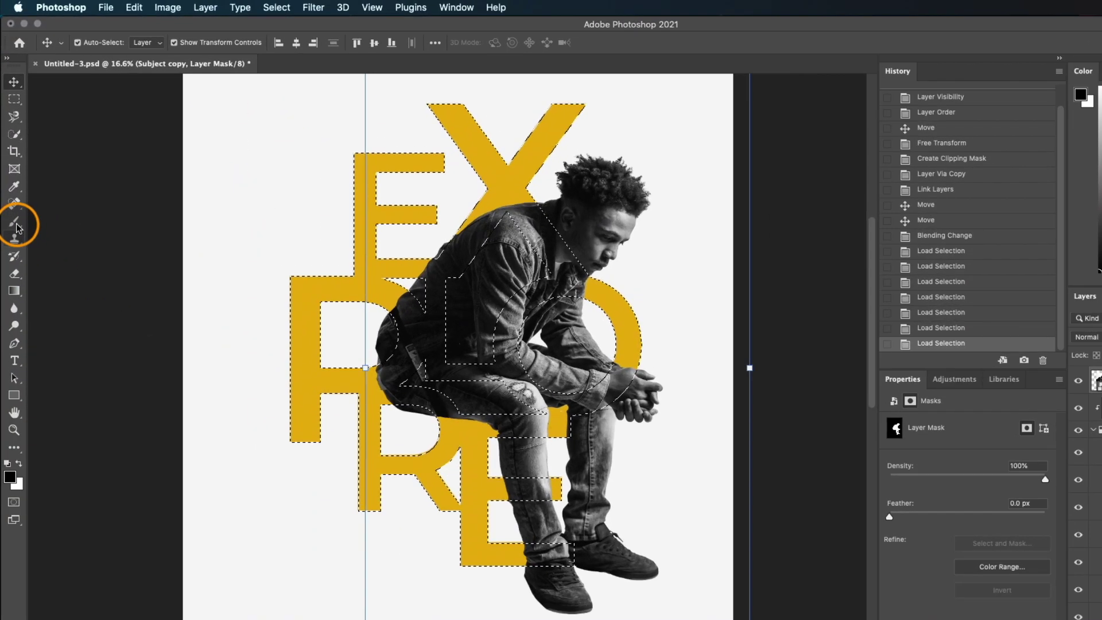
pyautogui.click(13, 190)
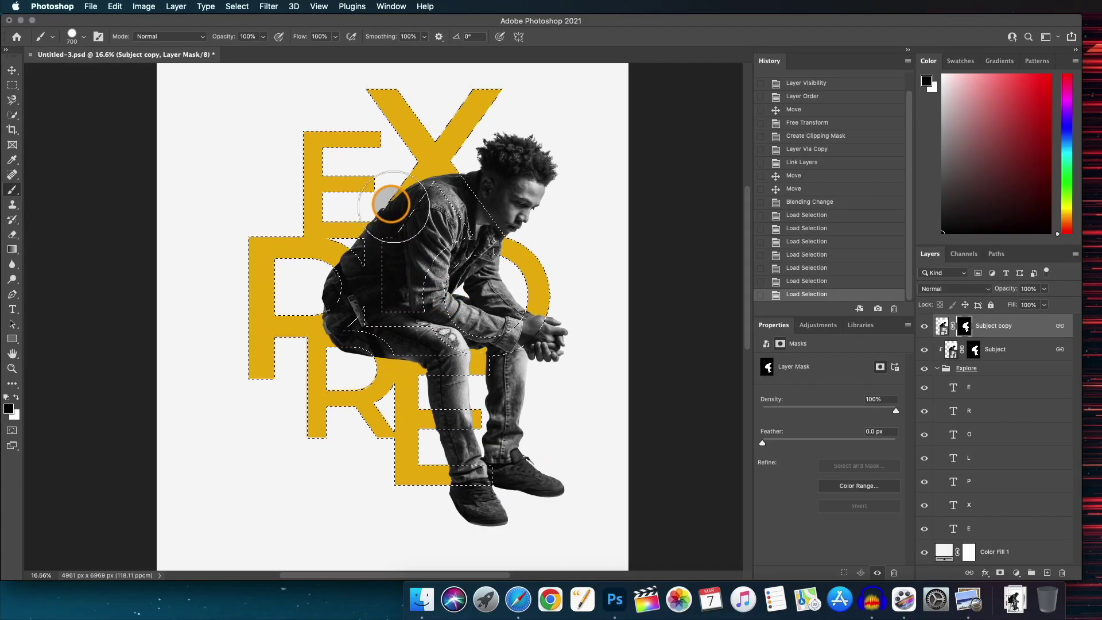
pyautogui.click(395, 202)
pyautogui.moveTo(395, 202)
pyautogui.mouseDown()
pyautogui.moveTo(410, 238)
pyautogui.moveTo(420, 195)
pyautogui.mouseUp()
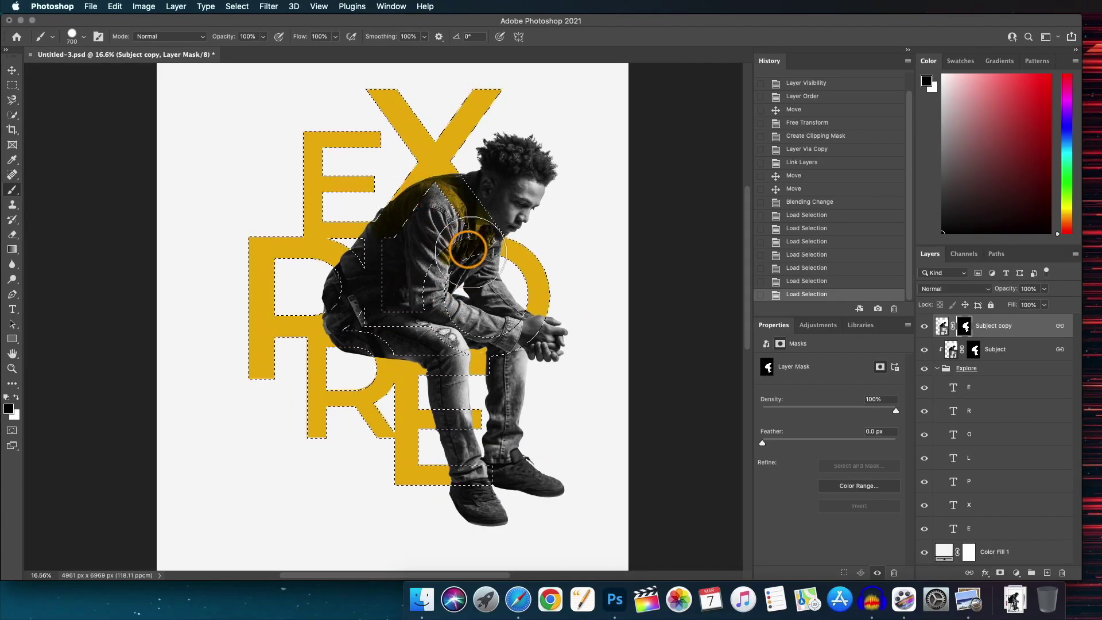
pyautogui.moveTo(444, 287); pyautogui.dragTo(440, 296)
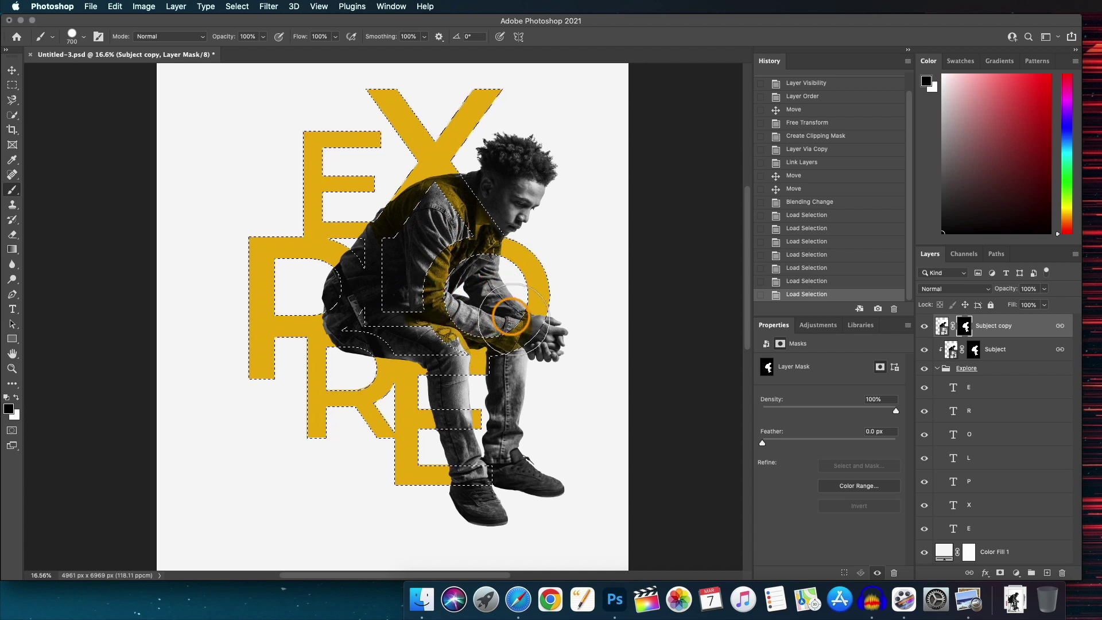
pyautogui.moveTo(517, 316); pyautogui.dragTo(490, 344)
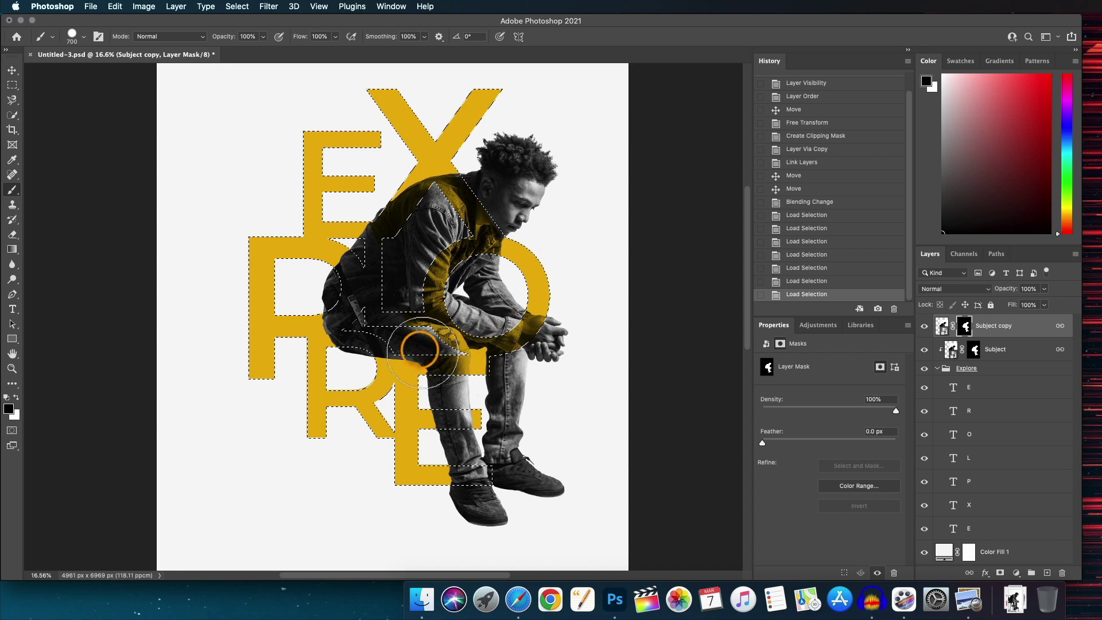
pyautogui.moveTo(332, 331)
pyautogui.mouseDown()
pyautogui.moveTo(323, 282)
pyautogui.moveTo(342, 247)
pyautogui.mouseUp()
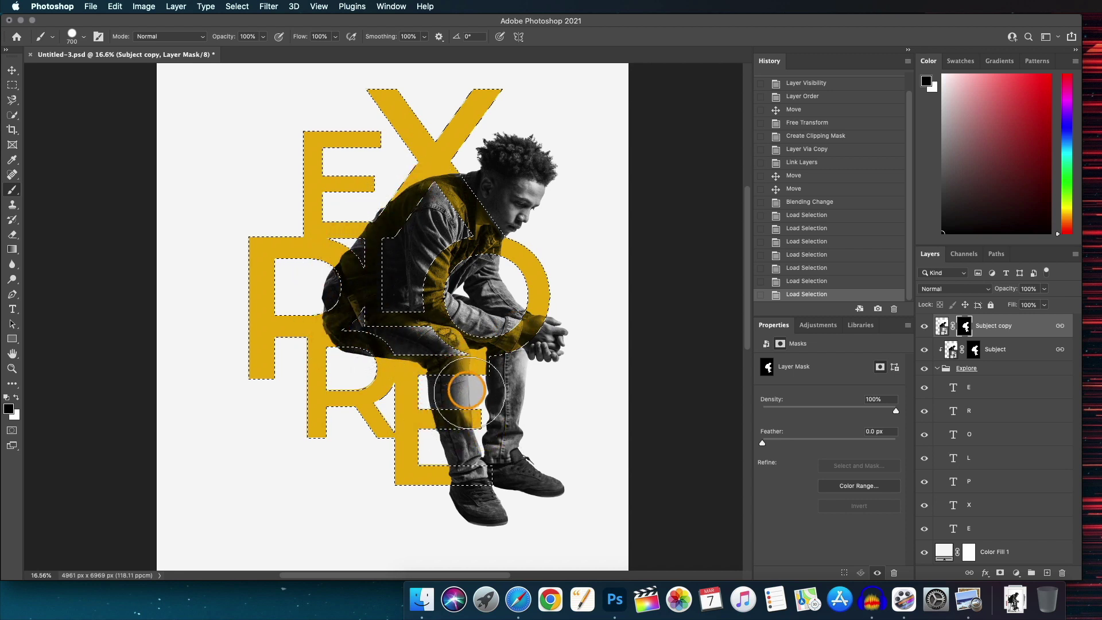
pyautogui.moveTo(498, 487); pyautogui.dragTo(456, 482)
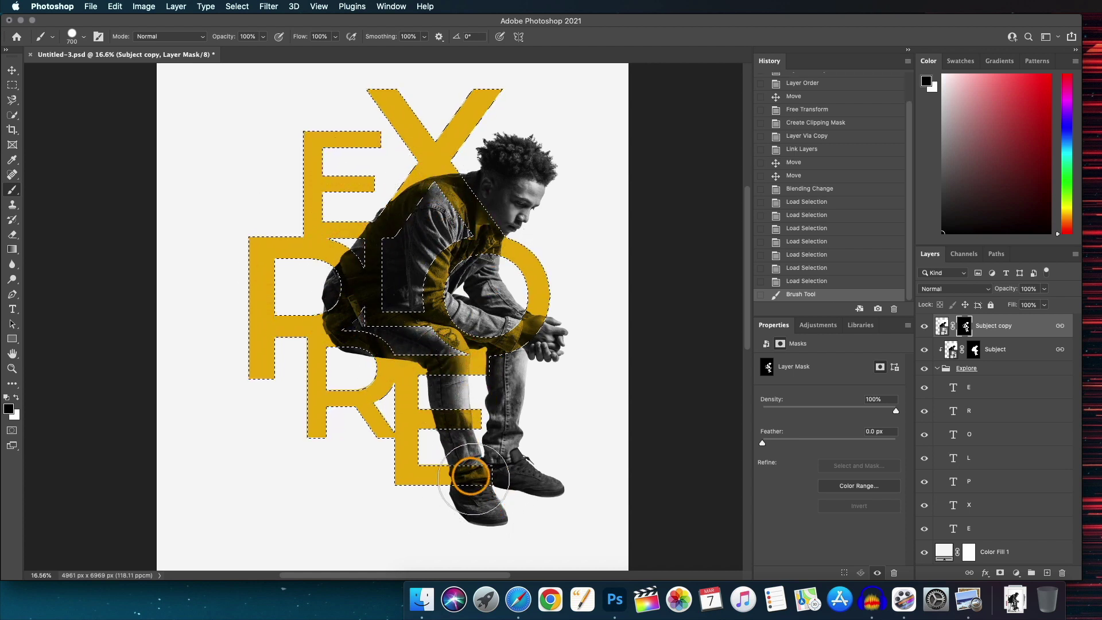
pyautogui.moveTo(435, 200); pyautogui.dragTo(485, 232)
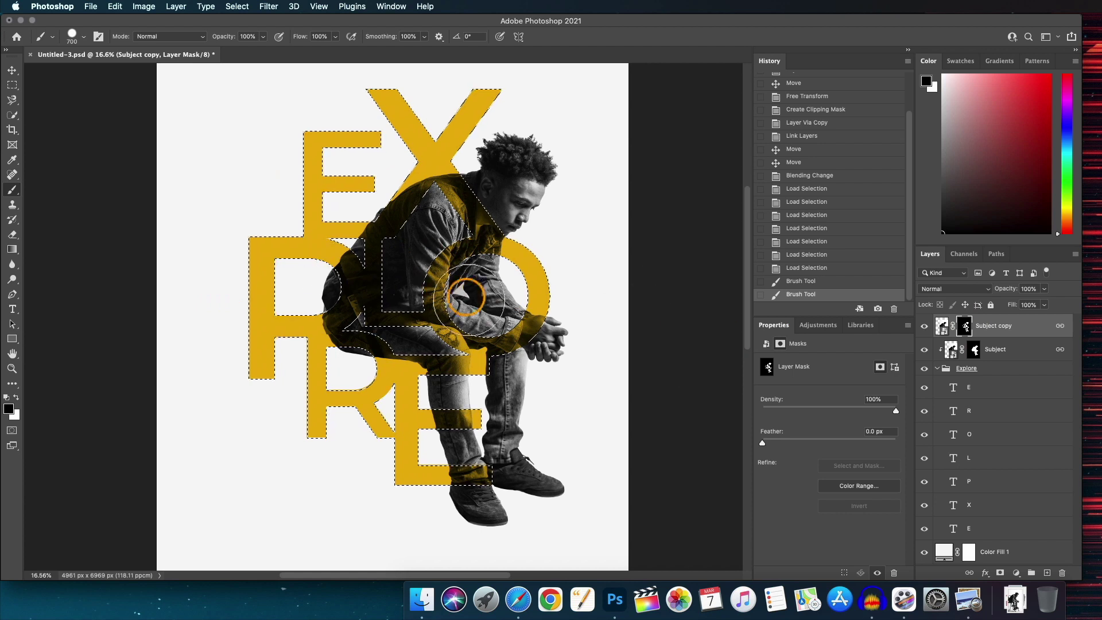
pyautogui.click(426, 237)
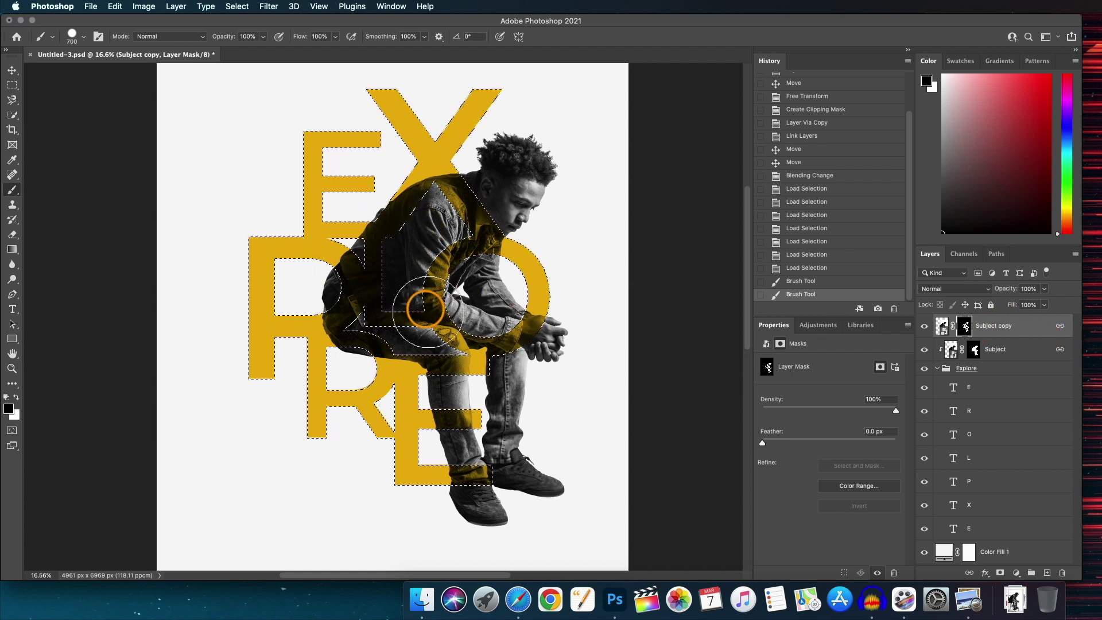
# Invert the selection and paint black on the Subject copy mask over the back, legs and shoes outside the letters.
pyautogui.press('super+shift+i')
pyautogui.moveTo(229, 254); pyautogui.dragTo(349, 218)
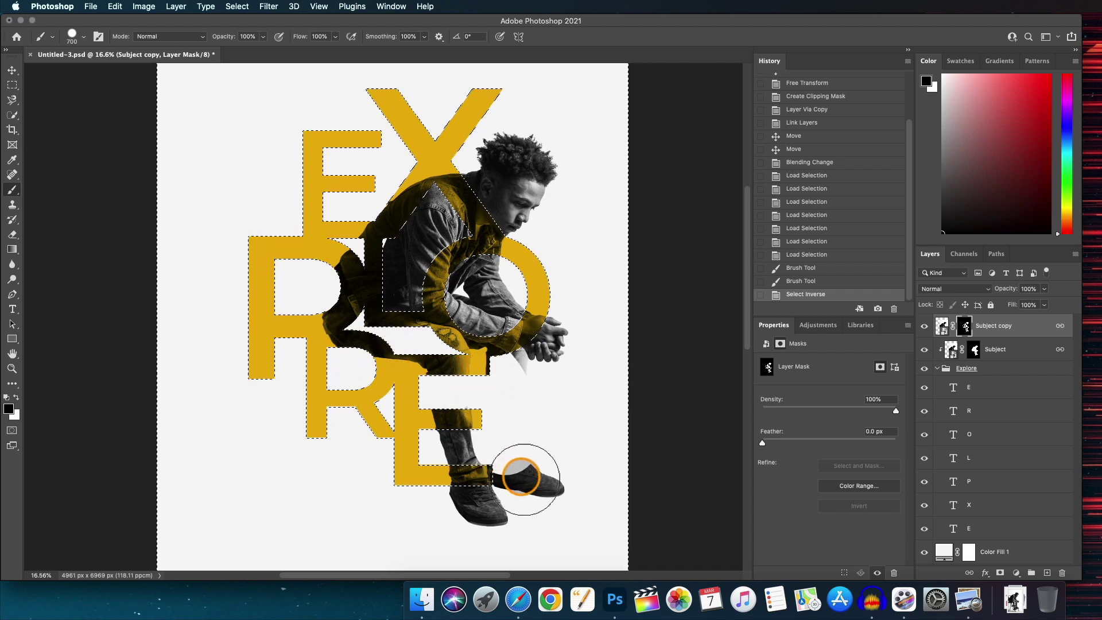
pyautogui.moveTo(528, 481)
pyautogui.mouseDown()
pyautogui.moveTo(548, 503)
pyautogui.moveTo(477, 479)
pyautogui.moveTo(441, 411)
pyautogui.mouseUp()
pyautogui.moveTo(484, 523)
pyautogui.mouseDown()
pyautogui.moveTo(518, 508)
pyautogui.moveTo(481, 507)
pyautogui.mouseUp()
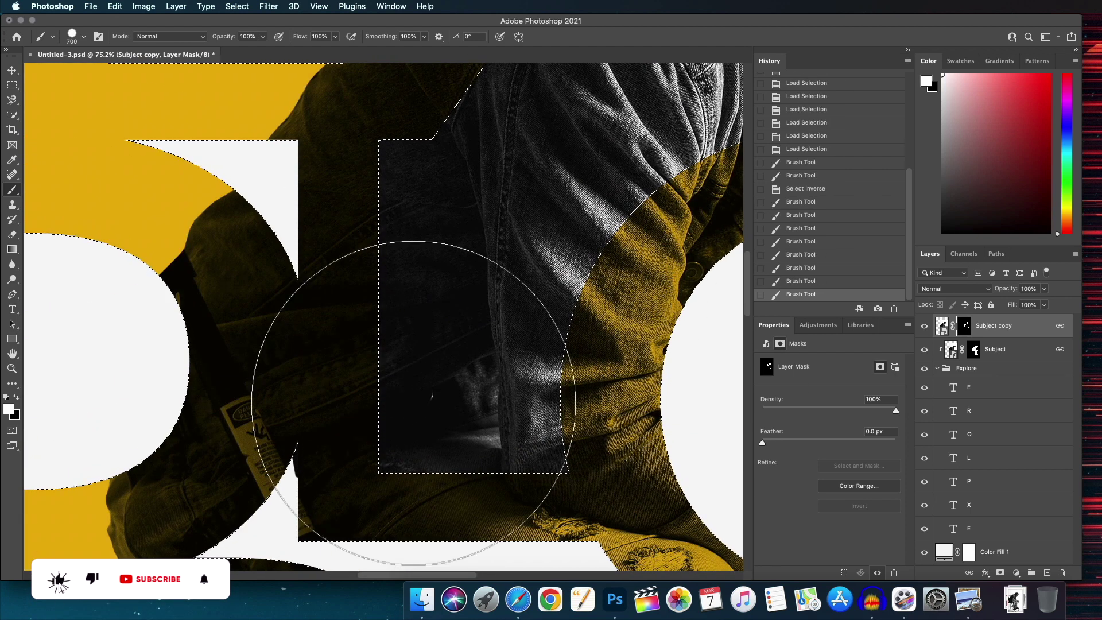
# Touch up the Subject copy mask in the gaps between the P and the L with the brush reduced to 200.
pyautogui.press('[')
pyautogui.press('[')
pyautogui.press('[')
pyautogui.press('[')
pyautogui.press('[')
pyautogui.press('[')
pyautogui.click(289, 433)
pyautogui.click(258, 307)
pyautogui.press('x')
# Paint black on the Subject copy mask over the leg remnants below the clasped hands beside the O.
pyautogui.scroll(-5, 477, 384)
pyautogui.scroll(10, 488, 313)
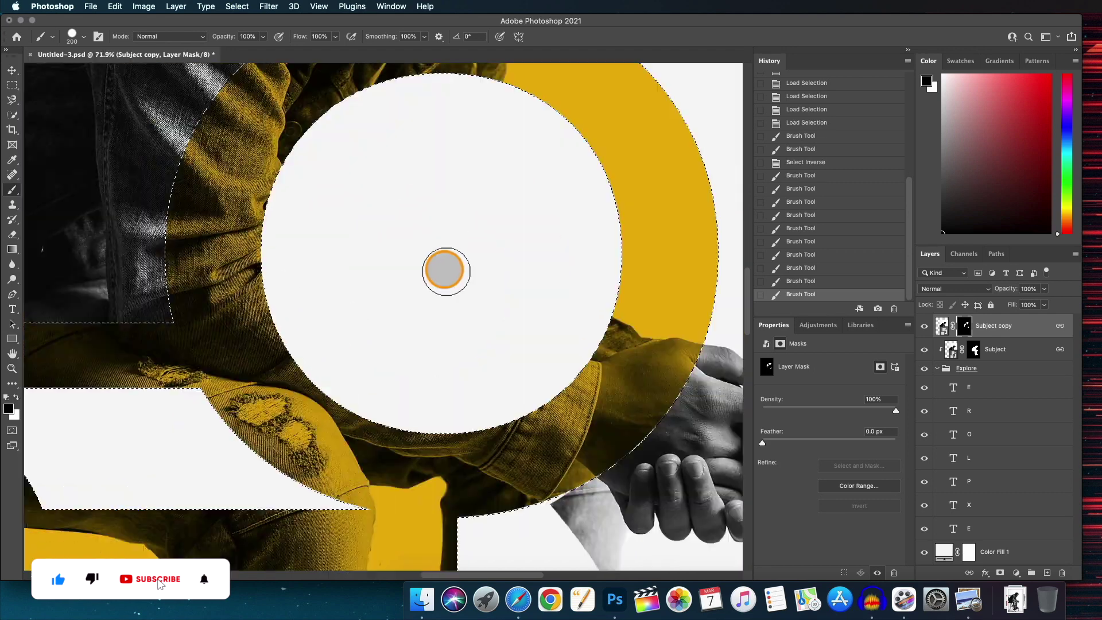
pyautogui.moveTo(487, 312)
pyautogui.mouseDown()
pyautogui.moveTo(424, 328)
pyautogui.moveTo(418, 250)
pyautogui.mouseUp()
pyautogui.scroll(-5, 382, 317)
pyautogui.moveTo(402, 408); pyautogui.dragTo(470, 500)
pyautogui.click(494, 499)
pyautogui.press('[')
pyautogui.press('[')
pyautogui.press('[')
pyautogui.click(467, 386)
# Reduce the brush to 50, mask out the last leg remnants close to the fingers, and clear the selection.
pyautogui.press('[')
pyautogui.press('[')
pyautogui.press('[')
pyautogui.press('[')
pyautogui.press('[')
pyautogui.press('[')
pyautogui.click(472, 333)
pyautogui.click(496, 356)
pyautogui.scroll(-5, 657, 463)
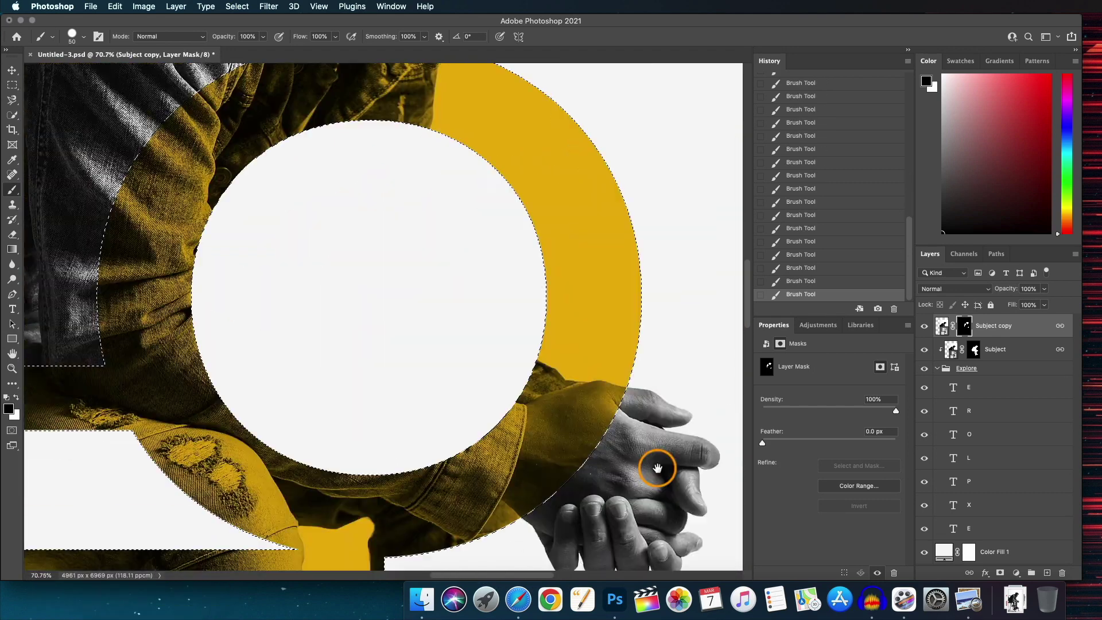
pyautogui.scroll(-5, 401, 200)
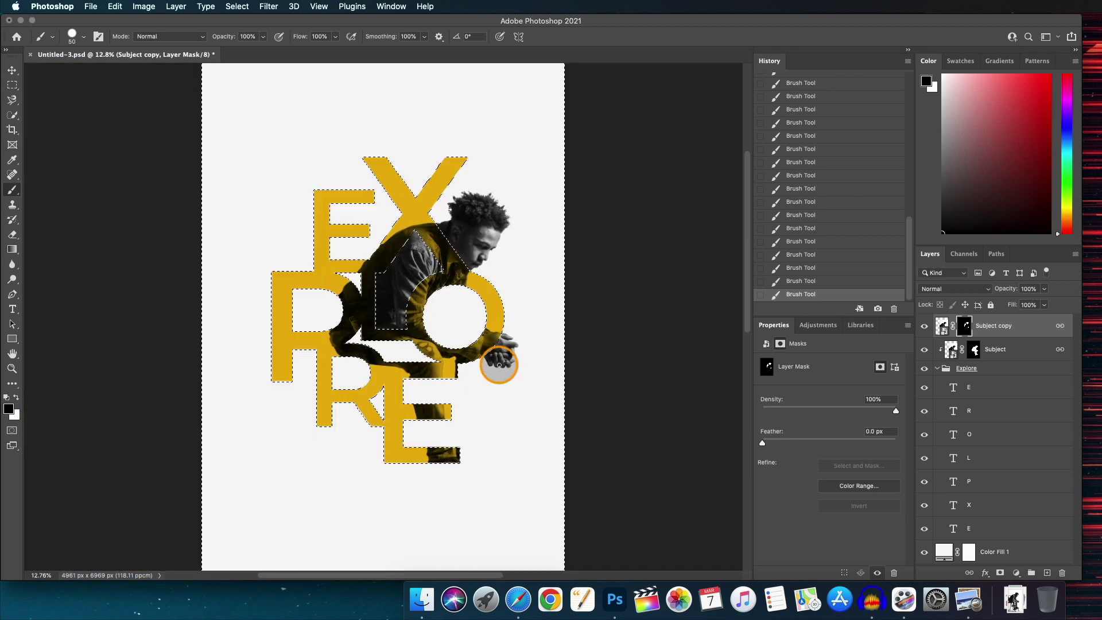
pyautogui.press('super+d')
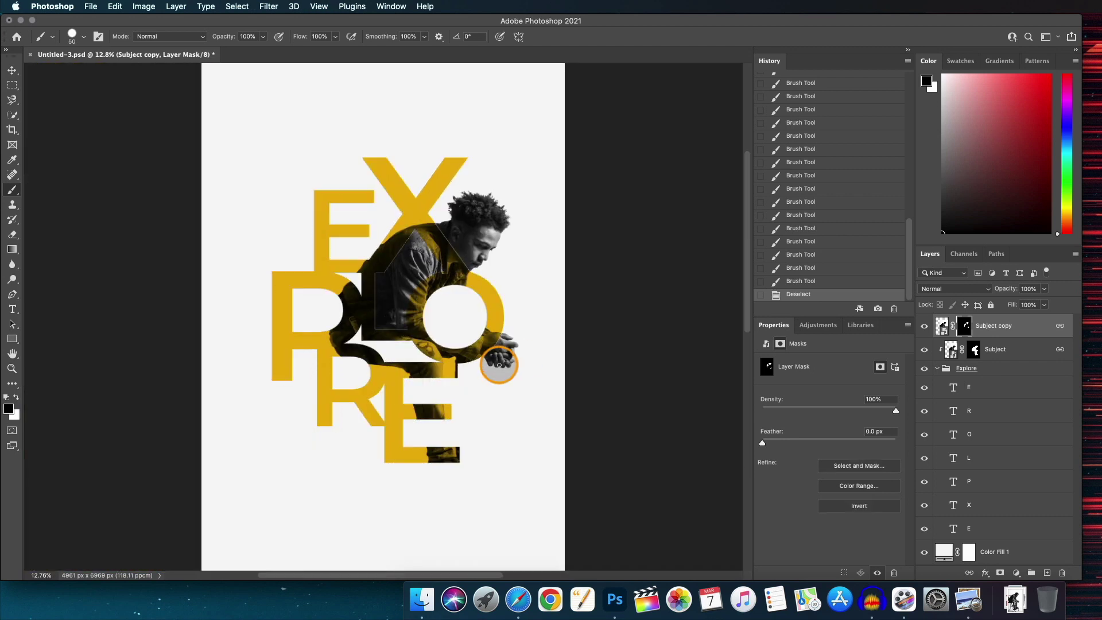
# Examine how the masked man meets the P, L and O letters around his jacket and arms.
pyautogui.scroll(3, 384, 321)
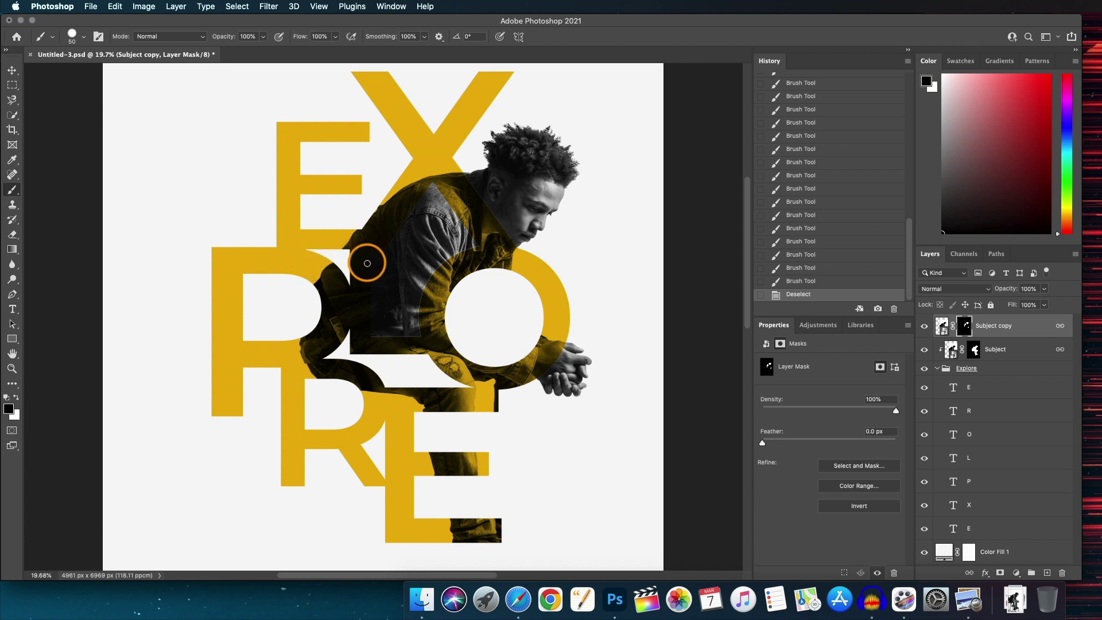
pyautogui.moveTo(358, 282)
pyautogui.mouseDown()
pyautogui.moveTo(376, 353)
pyautogui.moveTo(363, 249)
pyautogui.mouseUp()
pyautogui.scroll(3, 359, 269)
pyautogui.scroll(2, 359, 265)
pyautogui.scroll(-5, 359, 265)
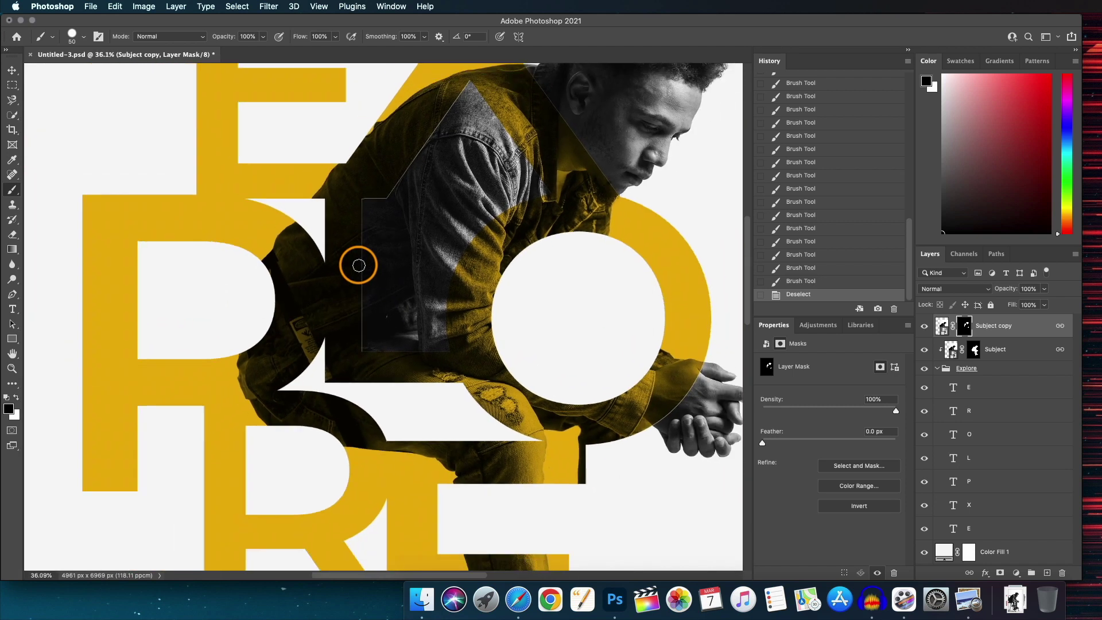
pyautogui.scroll(2, 358, 266)
pyautogui.scroll(-4, 357, 261)
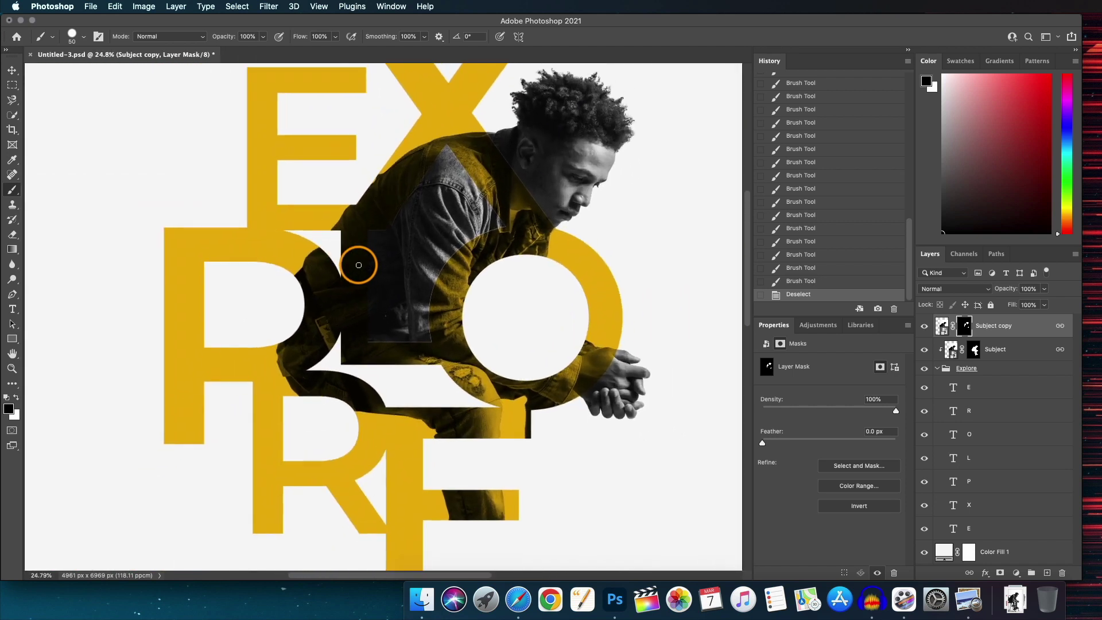
pyautogui.scroll(2, 357, 258)
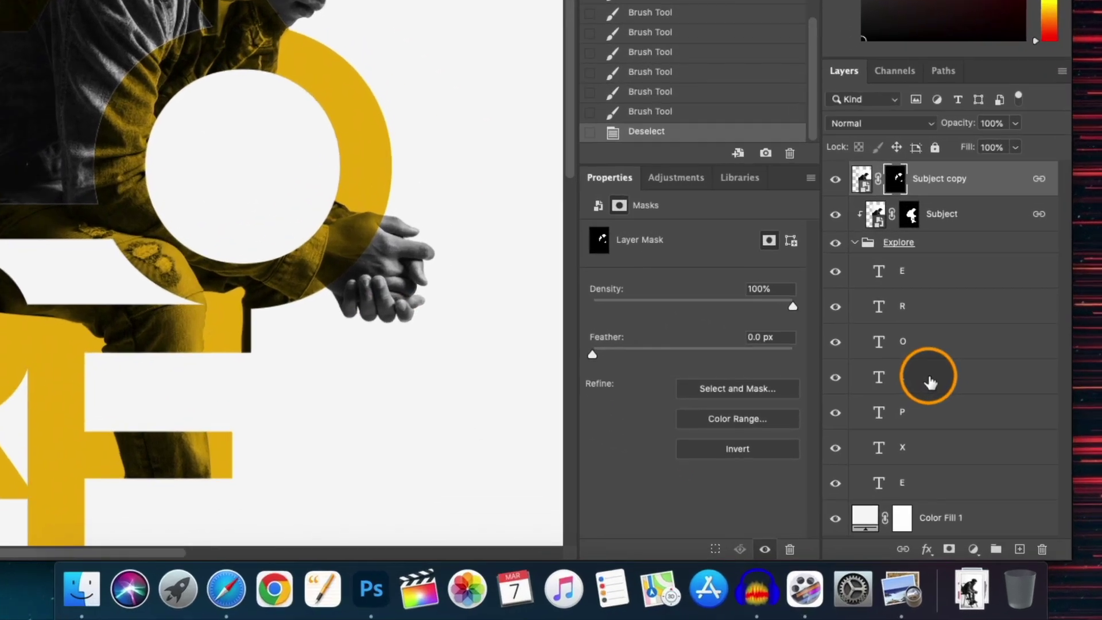
# Duplicate the L text layer and move the copy out of the Explore group to above the Subject copy layer.
pyautogui.click(984, 456)
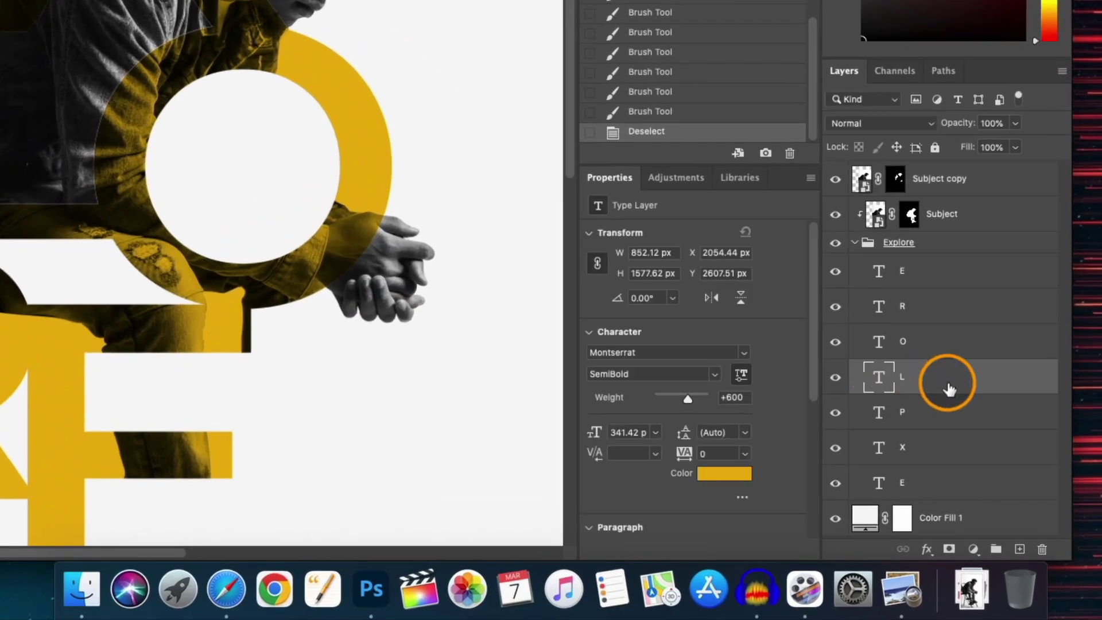
pyautogui.press('super+j')
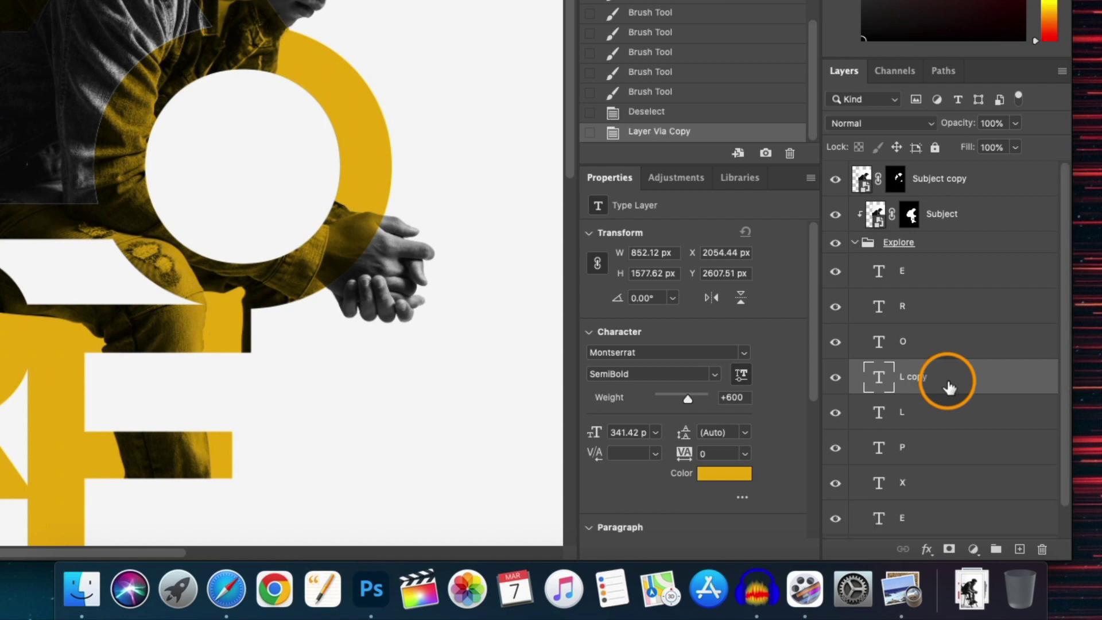
pyautogui.moveTo(948, 388); pyautogui.dragTo(918, 167)
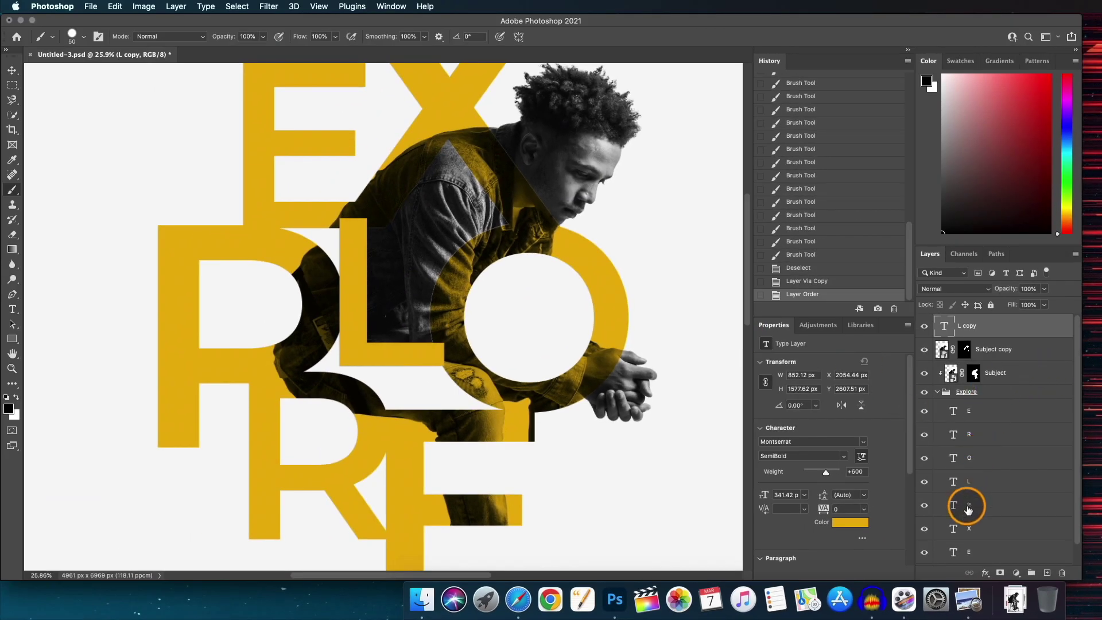
# Duplicate the X text layer and move the copy to the very top of the layer stack.
pyautogui.click(955, 531)
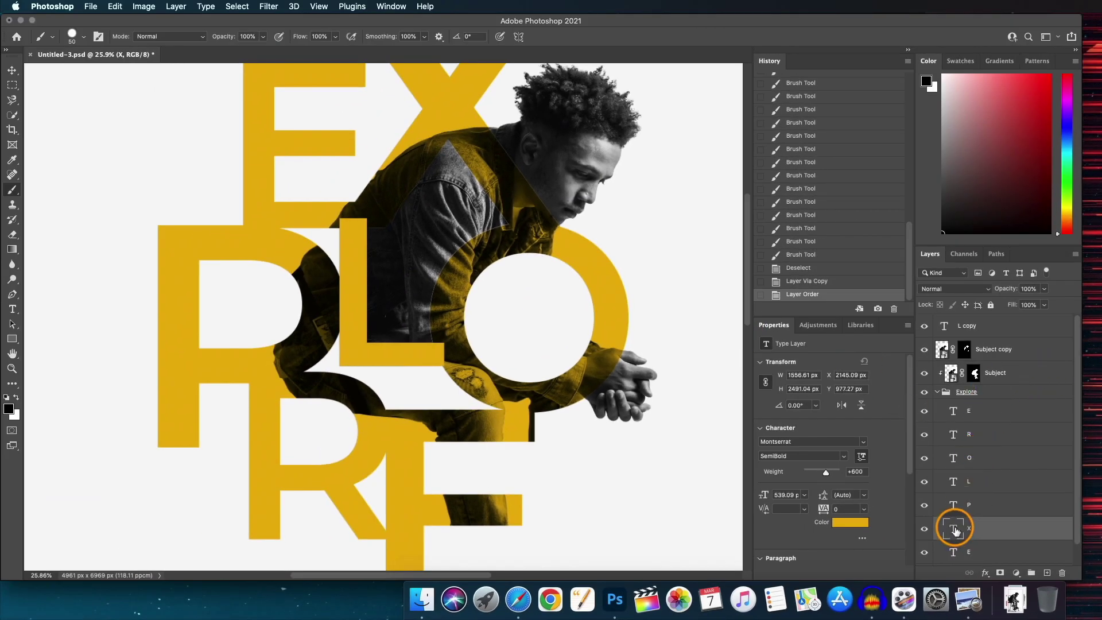
pyautogui.press('super+j')
pyautogui.moveTo(967, 525); pyautogui.dragTo(946, 314)
pyautogui.scroll(-3, 403, 368)
pyautogui.scroll(3, 401, 368)
pyautogui.scroll(4, 402, 369)
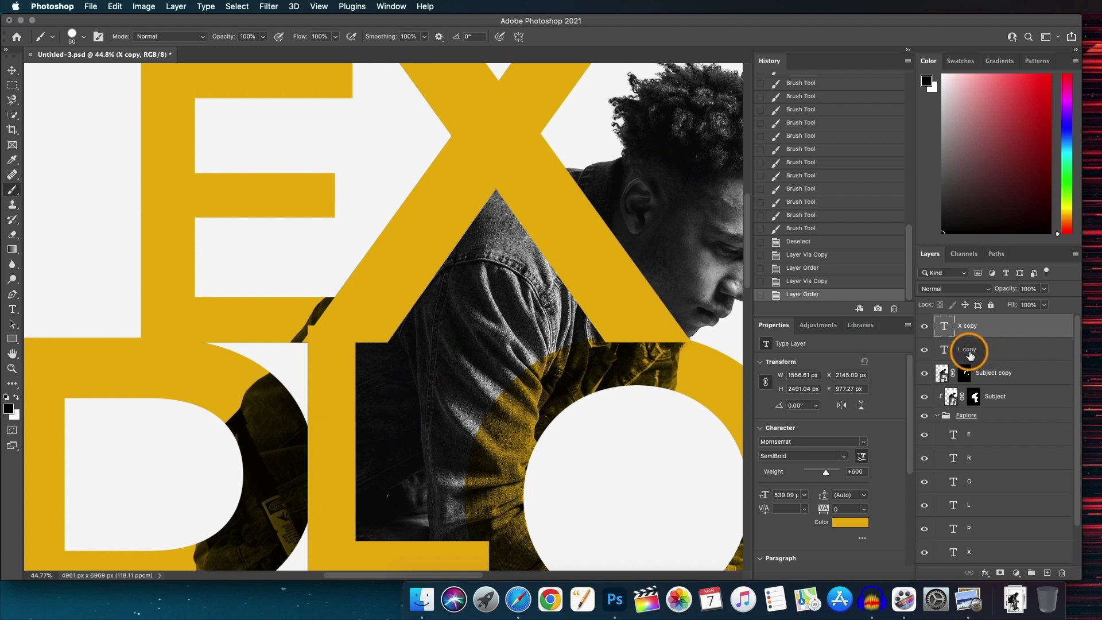
# Add a layer mask to the L copy, load the O's outline as a selection, and paint black where the L overlaps the O.
pyautogui.click(1045, 359)
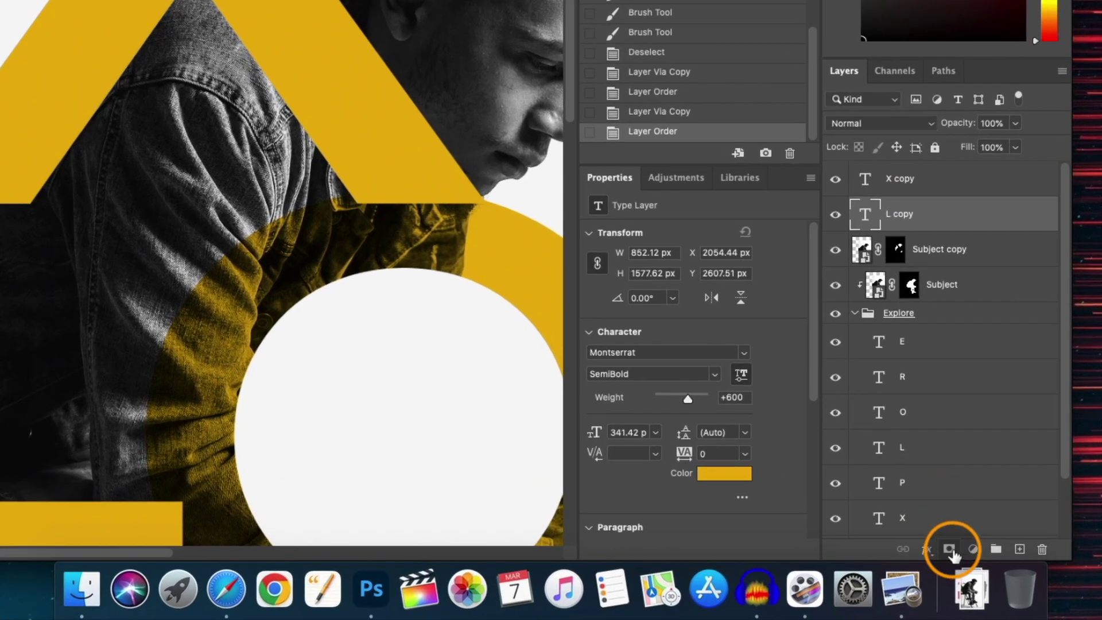
pyautogui.click(950, 550)
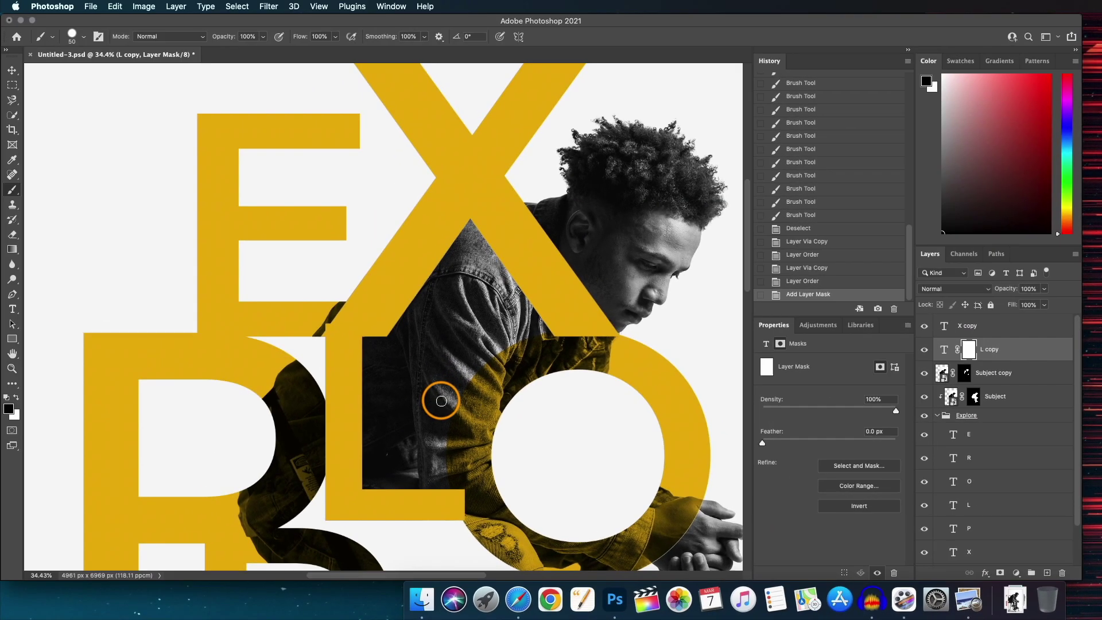
pyautogui.moveTo(442, 401); pyautogui.dragTo(489, 316)
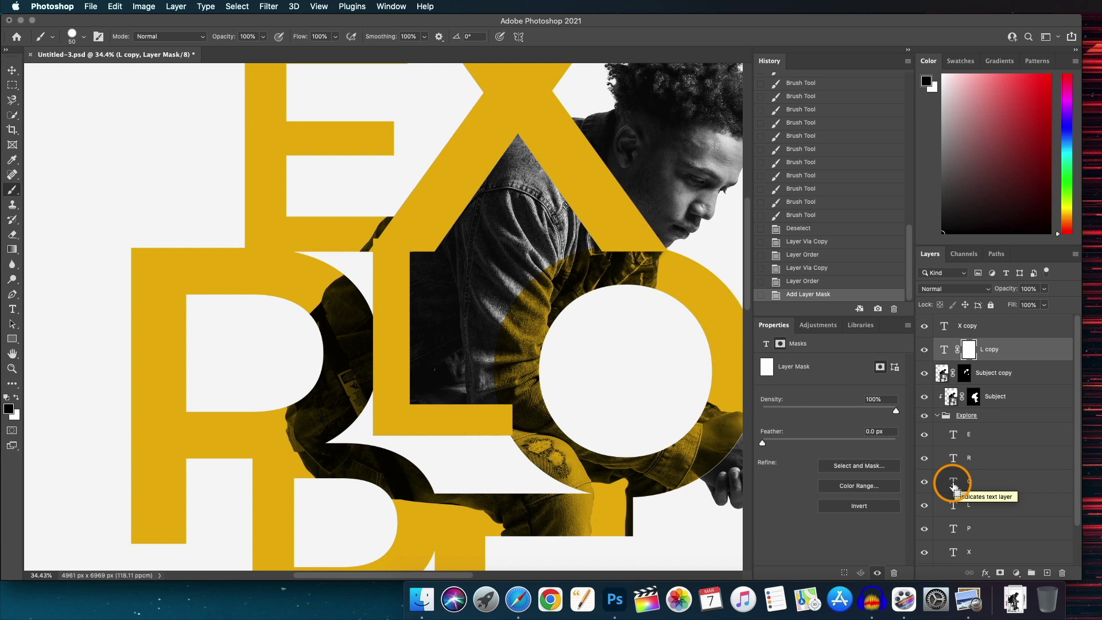
pyautogui.keyDown('ctrl'); pyautogui.click(952, 485); pyautogui.keyUp('ctrl')
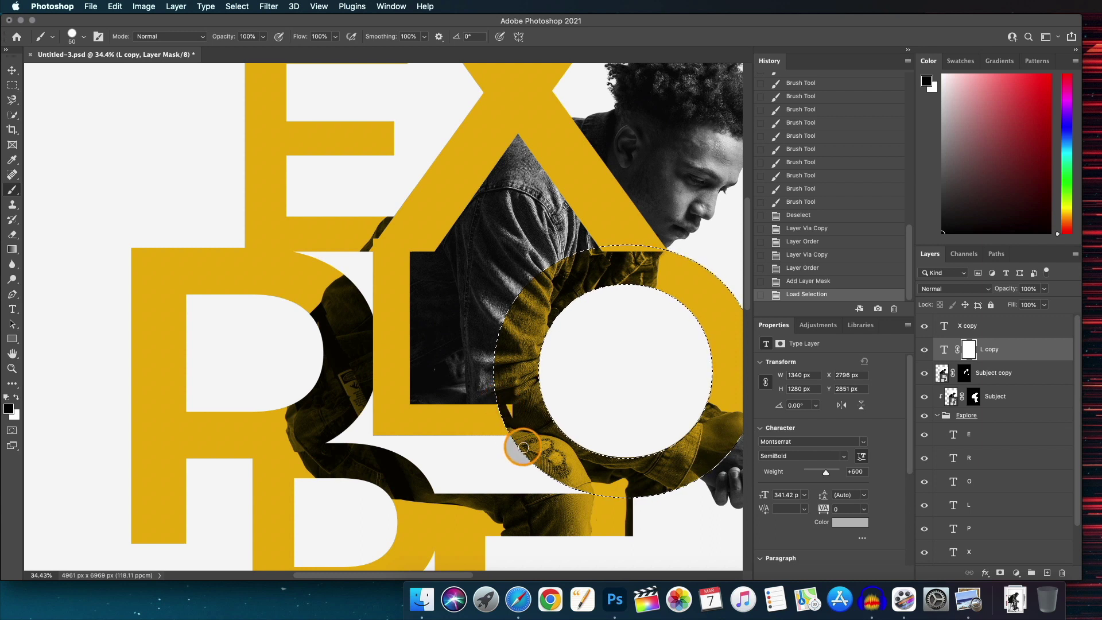
pyautogui.moveTo(515, 412); pyautogui.dragTo(606, 259)
pyautogui.click(603, 247)
pyautogui.scroll(3, 649, 283)
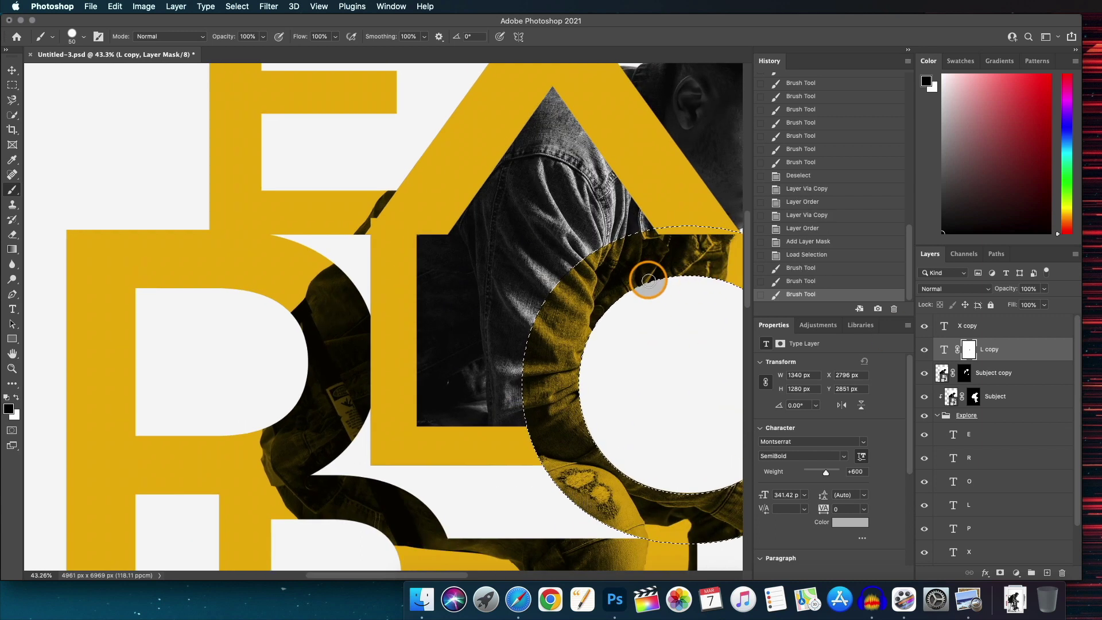
# Add a layer mask to the X copy from the O selection and paint black over its remaining overlap with the O.
pyautogui.click(980, 326)
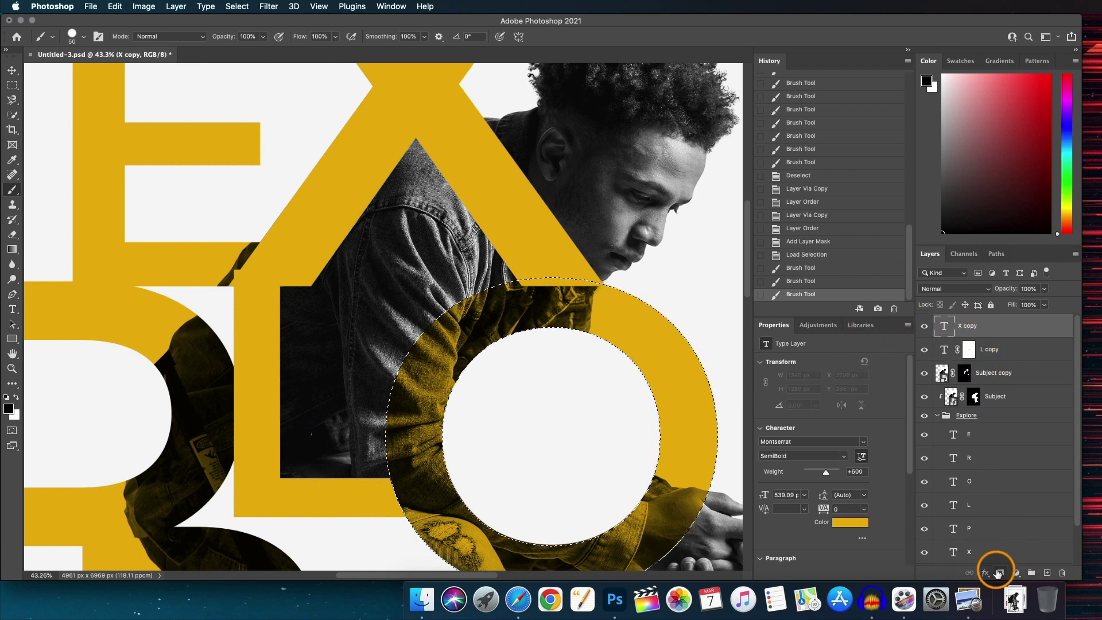
pyautogui.click(1000, 573)
pyautogui.scroll(-3, 457, 315)
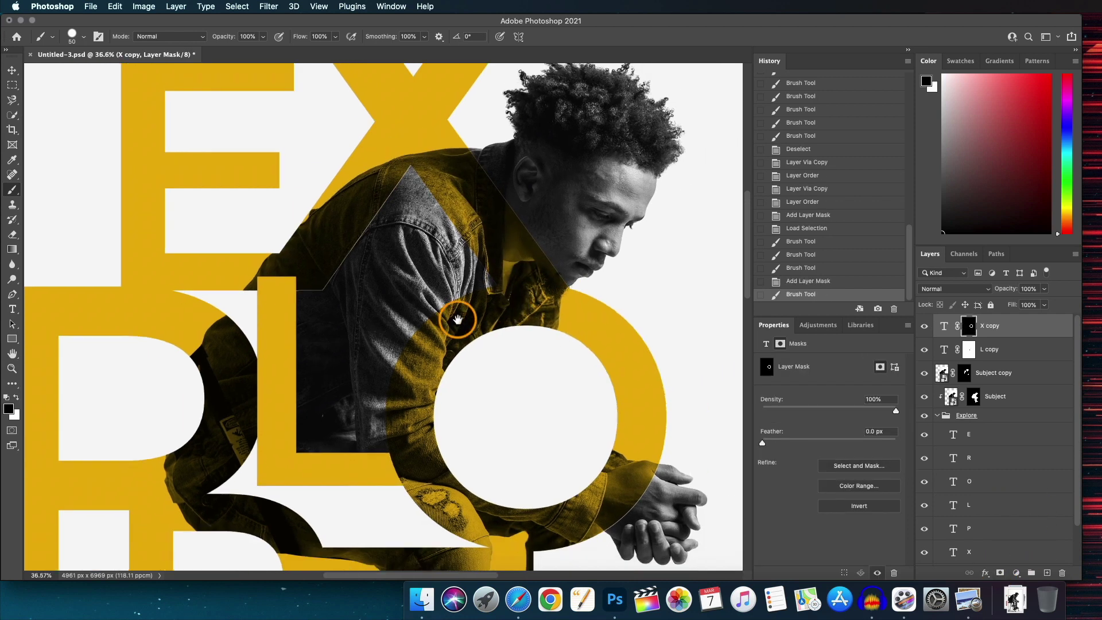
pyautogui.click(374, 352)
# Load the X's outline as a selection and paint black on the L copy mask over the L's upper end.
pyautogui.click(966, 349)
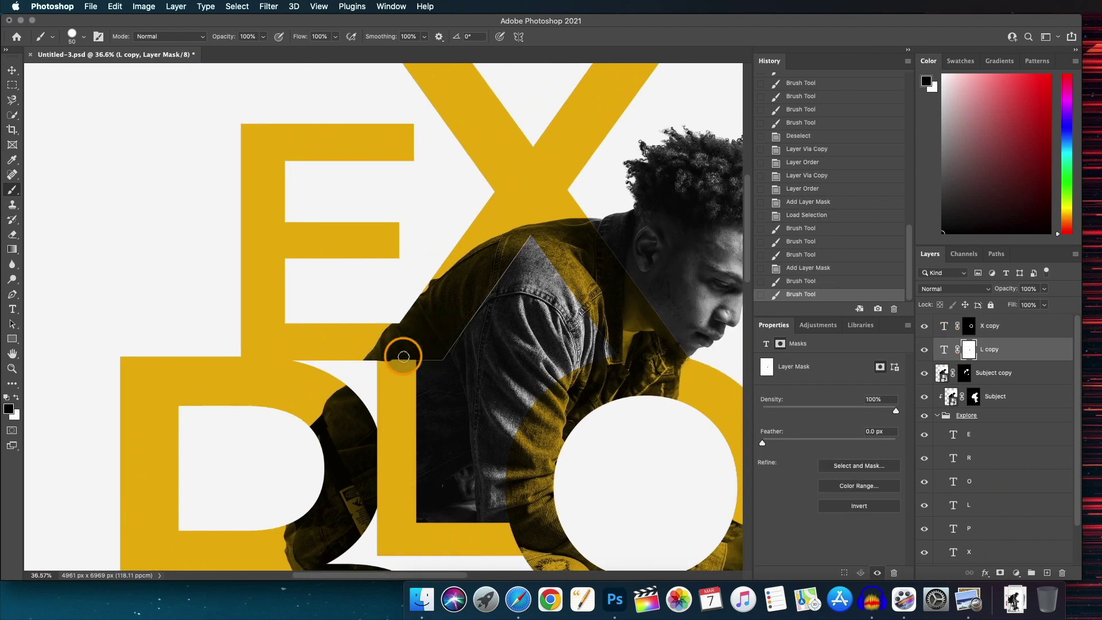
pyautogui.scroll(-5, 418, 358)
pyautogui.scroll(-2, 950, 519)
pyautogui.click(951, 522)
pyautogui.keyDown('super'); pyautogui.click(950, 523); pyautogui.keyUp('super')
pyautogui.scroll(5, 450, 333)
pyautogui.scroll(2, 973, 339)
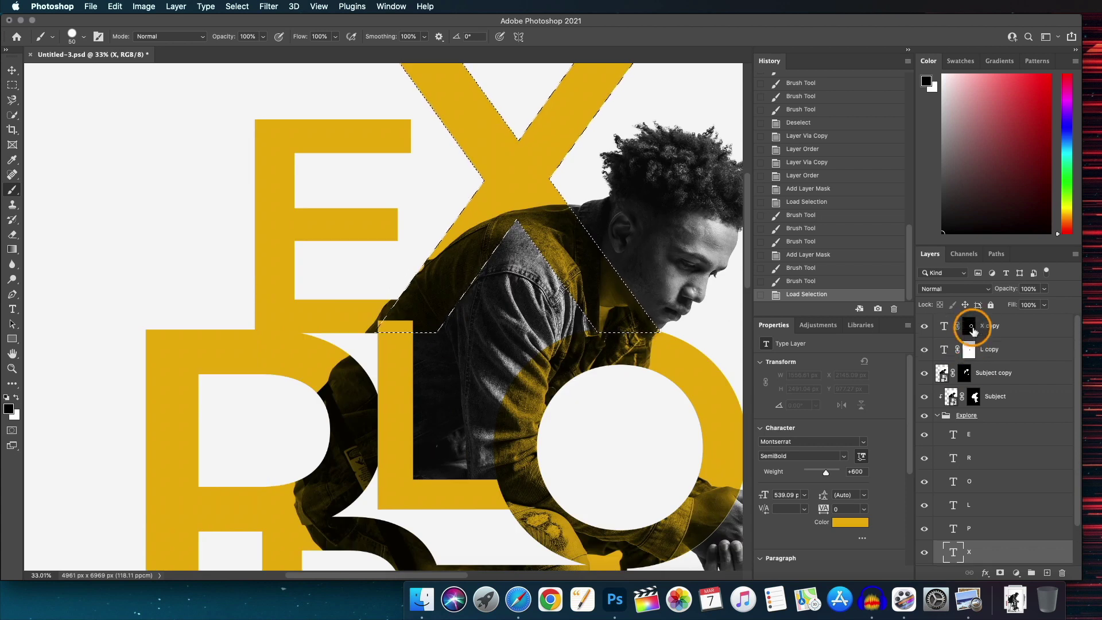
pyautogui.click(968, 350)
pyautogui.click(411, 315)
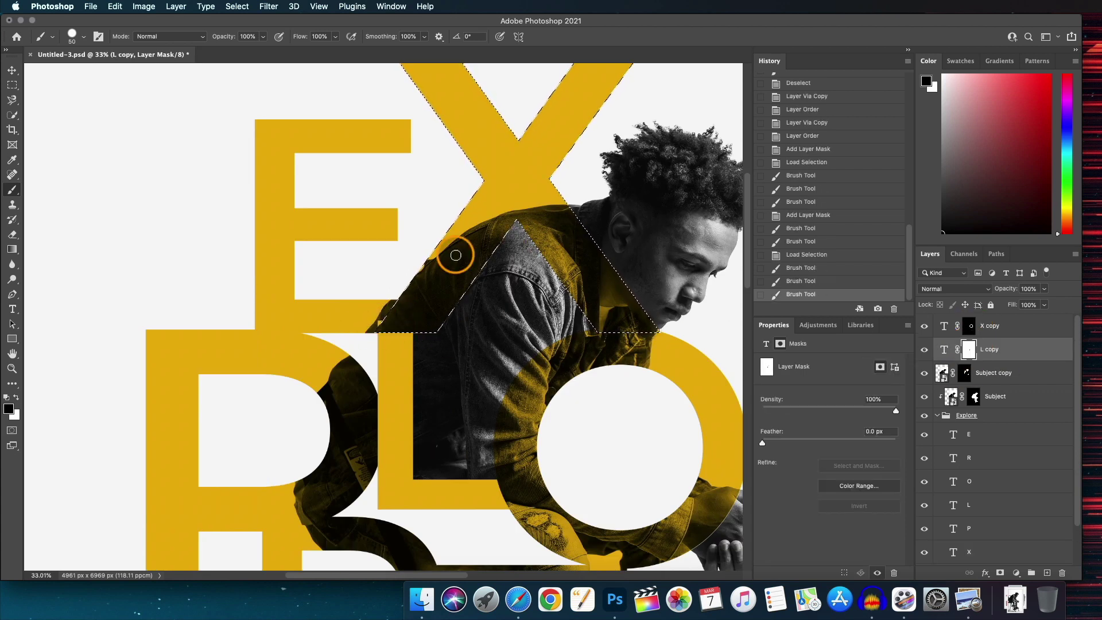
# On the X copy mask, paint white with a brush enlarged to 300 to bring the X's lower-left leg in front of the man's shoulder.
pyautogui.click(969, 326)
pyautogui.click(16, 397)
pyautogui.press(']')
pyautogui.moveTo(380, 329)
pyautogui.mouseDown()
pyautogui.moveTo(466, 228)
pyautogui.moveTo(381, 330)
pyautogui.moveTo(488, 235)
pyautogui.moveTo(425, 313)
pyautogui.mouseUp()
pyautogui.press(']')
pyautogui.moveTo(425, 313); pyautogui.dragTo(493, 237)
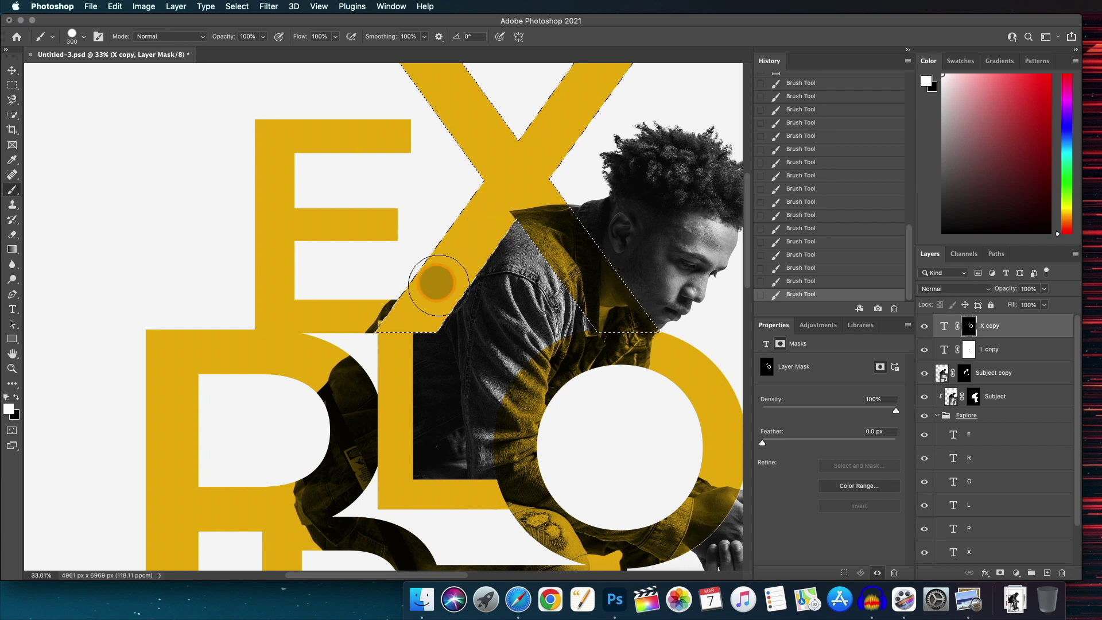
# Load the X copy's outline as a selection and paint black with a small brush on the L copy mask beside the X's lower-left leg.
pyautogui.scroll(5, 406, 311)
pyautogui.scroll(-6, 396, 332)
pyautogui.press('super+d')
pyautogui.scroll(10, 408, 319)
pyautogui.press('[')
pyautogui.press('[')
pyautogui.press('[')
pyautogui.keyDown('super'); pyautogui.click(946, 329); pyautogui.keyUp('super')
pyautogui.click(969, 350)
pyautogui.click(369, 333)
pyautogui.press('x')
pyautogui.scroll(-3, 441, 423)
pyautogui.click(469, 329)
pyautogui.press('super+z')
# Invert the X selection, paint black on the L copy mask just outside the X's lower-left leg, and deselect.
pyautogui.scroll(-3, 470, 329)
pyautogui.press('cmd+shift+i')
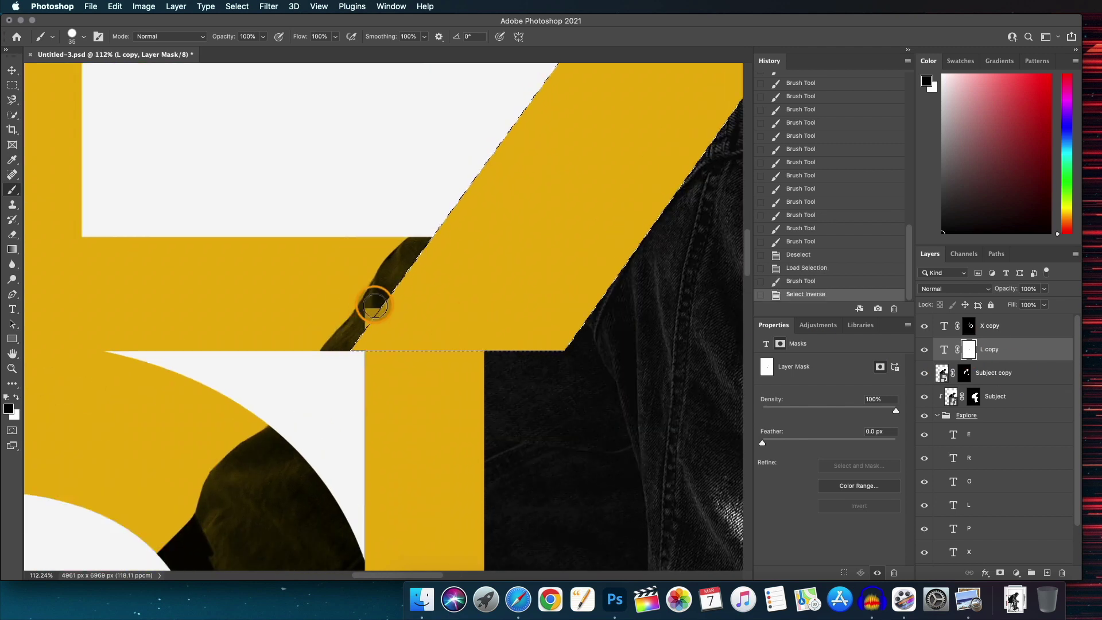
pyautogui.scroll(-10, 390, 314)
pyautogui.scroll(6, 388, 319)
pyautogui.press('super+d')
pyautogui.scroll(3, 382, 316)
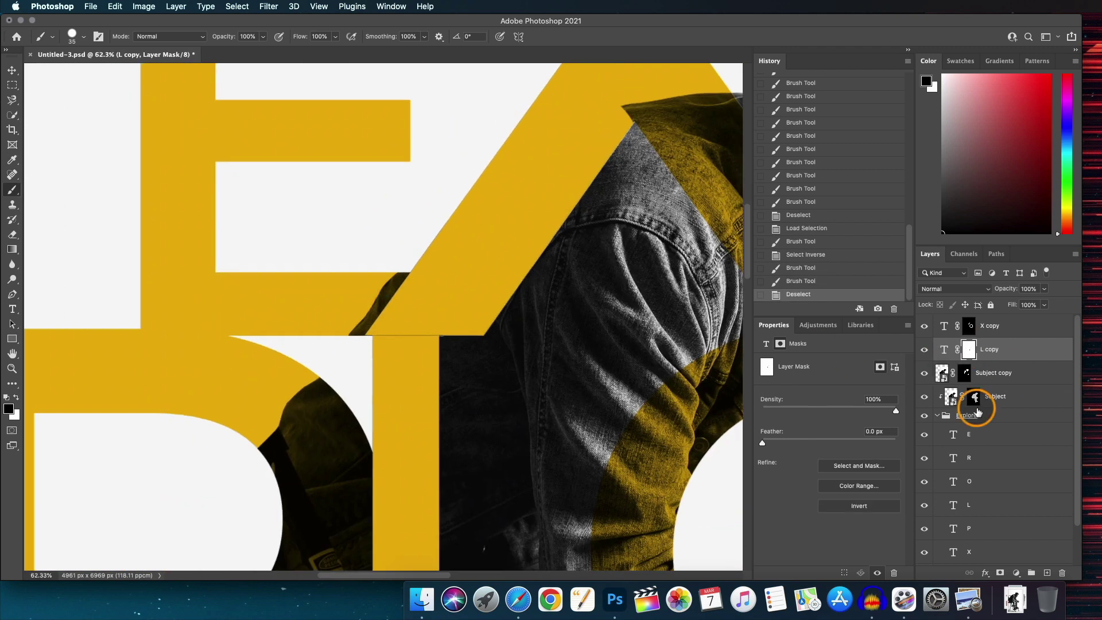
# Load the first E's outline as a selection and paint black on the X copy mask where the X overlaps the E's lower arm.
pyautogui.scroll(-4, 974, 467)
pyautogui.keyDown('super'); pyautogui.click(953, 531); pyautogui.keyUp('super')
pyautogui.scroll(2, 964, 315)
pyautogui.click(968, 325)
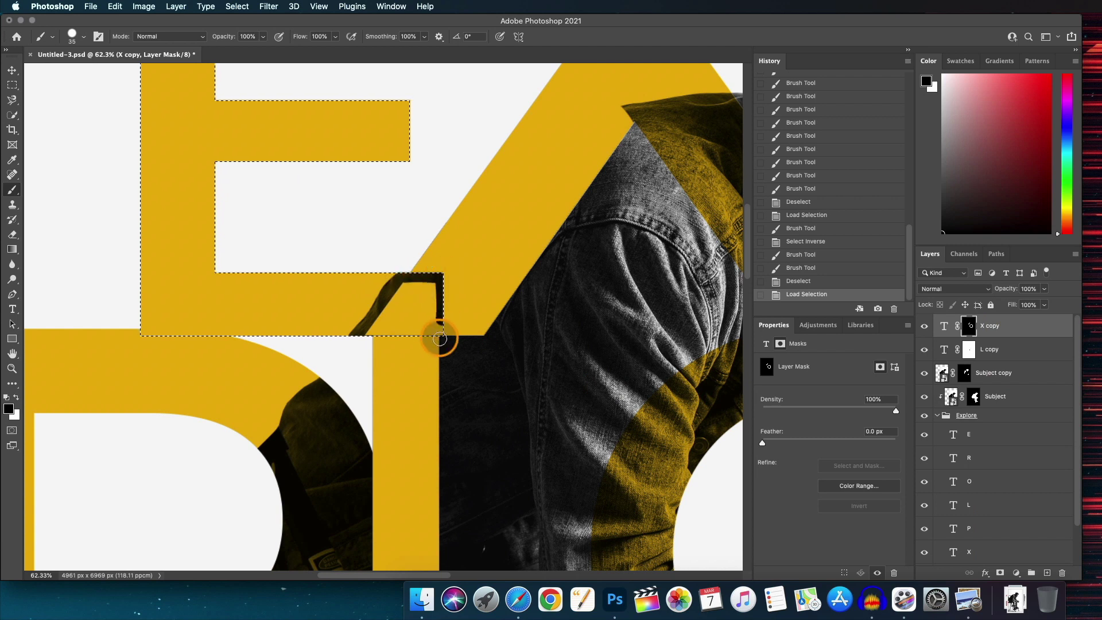
pyautogui.moveTo(354, 335); pyautogui.dragTo(421, 324)
pyautogui.moveTo(435, 304); pyautogui.dragTo(433, 321)
pyautogui.scroll(-4, 399, 305)
pyautogui.scroll(3, 613, 98)
pyautogui.scroll(-3, 561, 167)
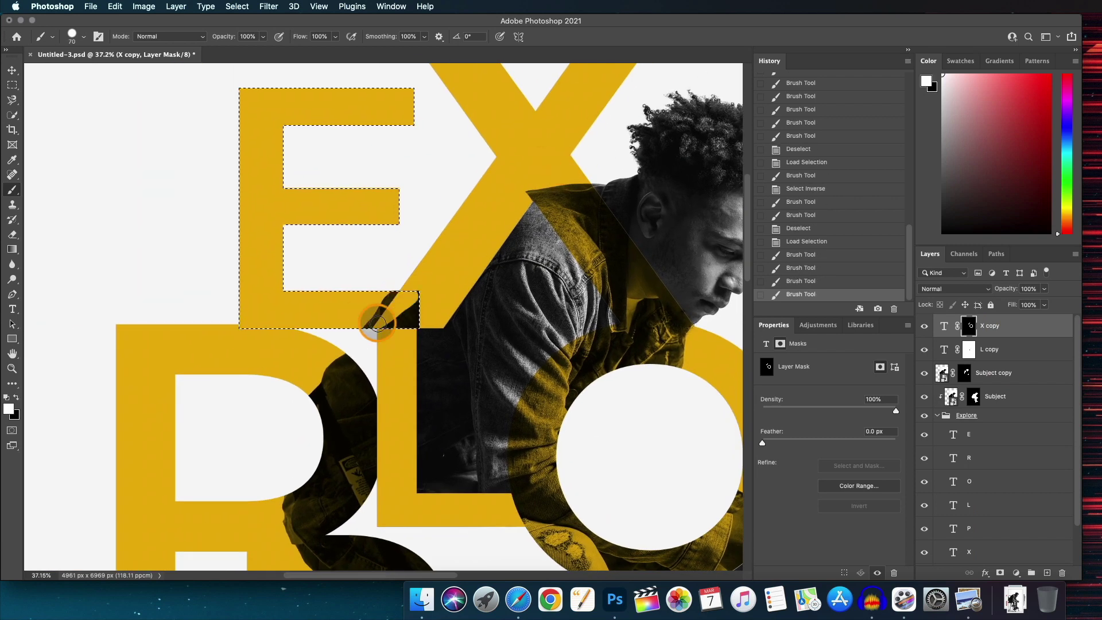
# On the Subject mask, paint black to hide the man within the first E's lower arm, and deselect.
pyautogui.moveTo(369, 335)
pyautogui.mouseDown()
pyautogui.moveTo(475, 274)
pyautogui.moveTo(395, 294)
pyautogui.moveTo(360, 322)
pyautogui.moveTo(369, 337)
pyautogui.moveTo(391, 295)
pyautogui.mouseUp()
pyautogui.click(974, 396)
pyautogui.press('super+z')
pyautogui.press('x')
pyautogui.press('cmd+d')
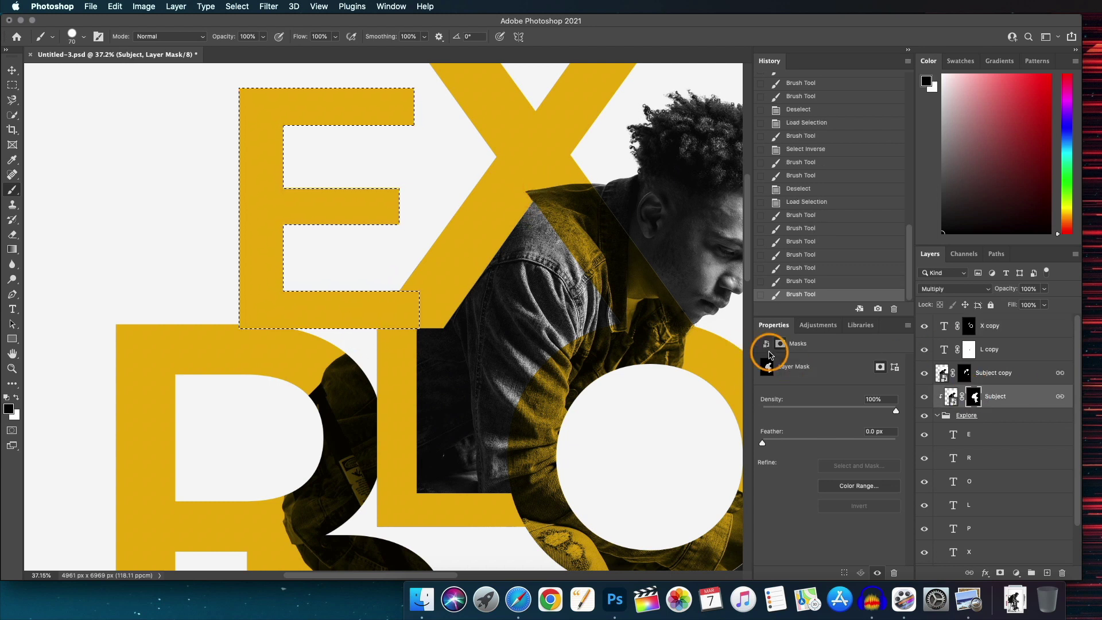
# Load the X's outline as a selection and retouch the Subject mask in black and white where the man's shoulder meets the X.
pyautogui.keyDown('super'); pyautogui.click(944, 326); pyautogui.keyUp('super')
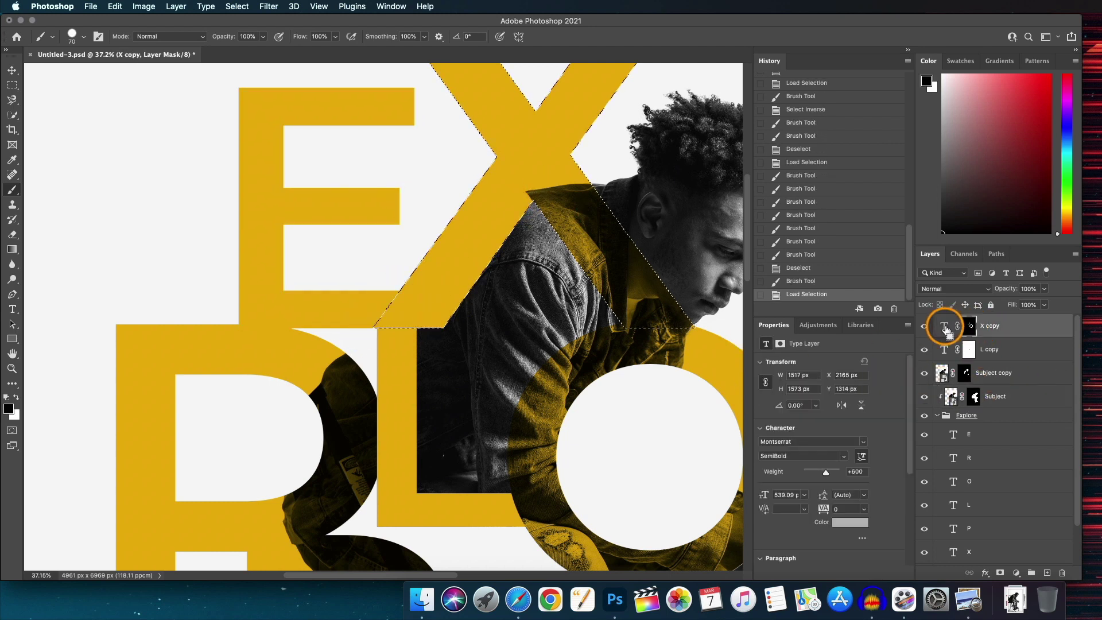
pyautogui.click(974, 396)
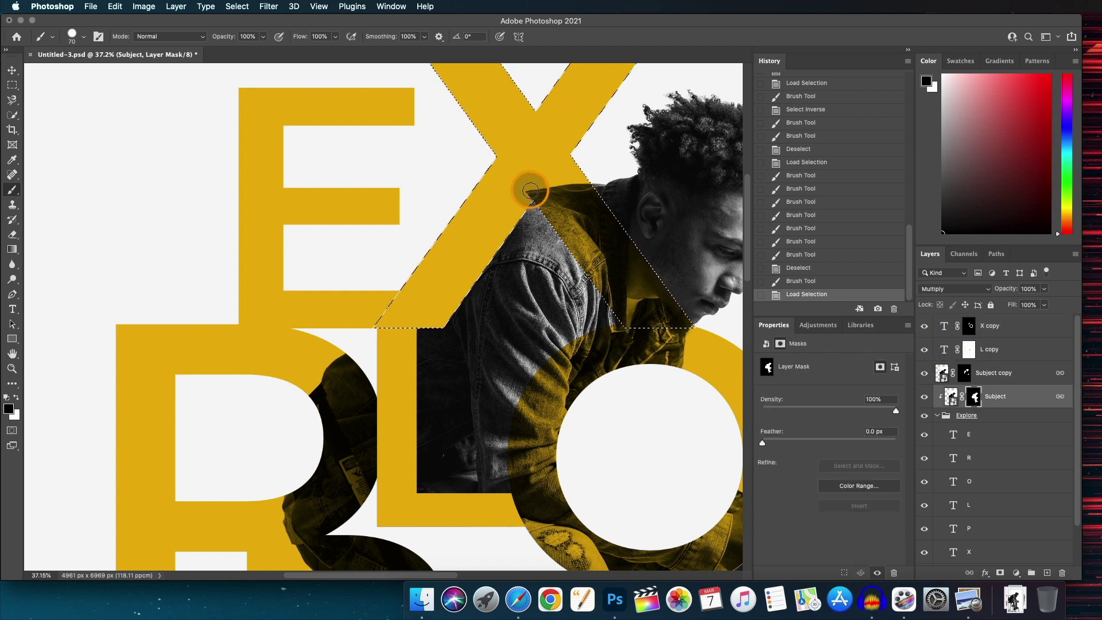
pyautogui.moveTo(548, 177); pyautogui.dragTo(531, 200)
pyautogui.click(530, 200)
pyautogui.scroll(5, 551, 205)
pyautogui.hscroll(5, 551, 204)
pyautogui.press('x')
pyautogui.moveTo(402, 271)
pyautogui.mouseDown()
pyautogui.moveTo(429, 240)
pyautogui.moveTo(468, 260)
pyautogui.mouseUp()
pyautogui.scroll(-8, 465, 253)
pyautogui.press('super+d')
pyautogui.scroll(2, 436, 339)
pyautogui.scroll(6, 365, 305)
pyautogui.scroll(-3, 362, 300)
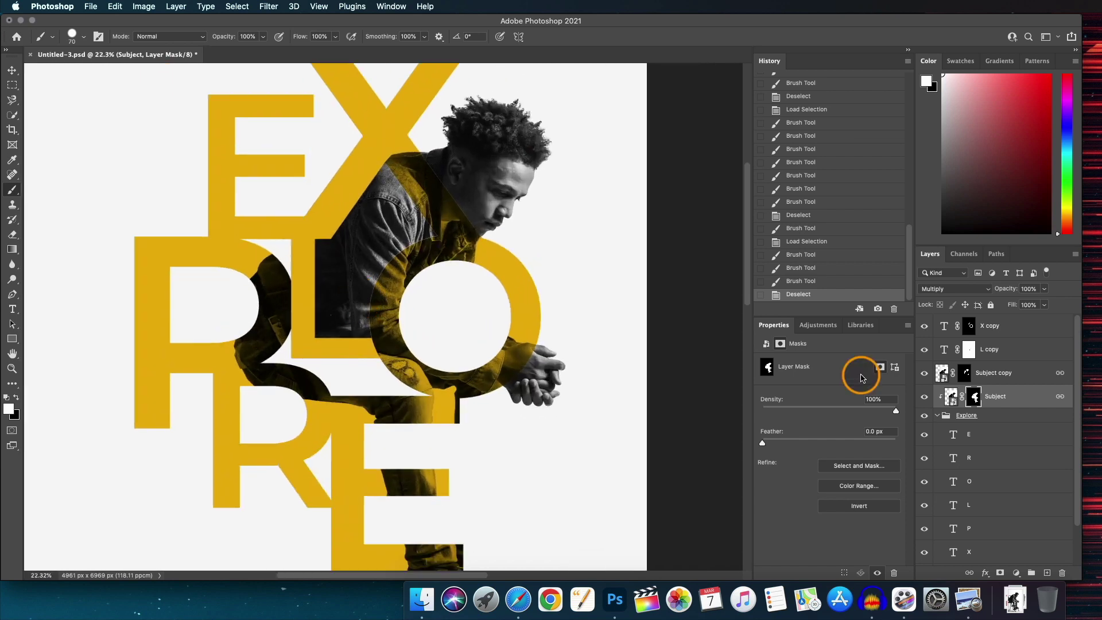
pyautogui.scroll(2, 486, 184)
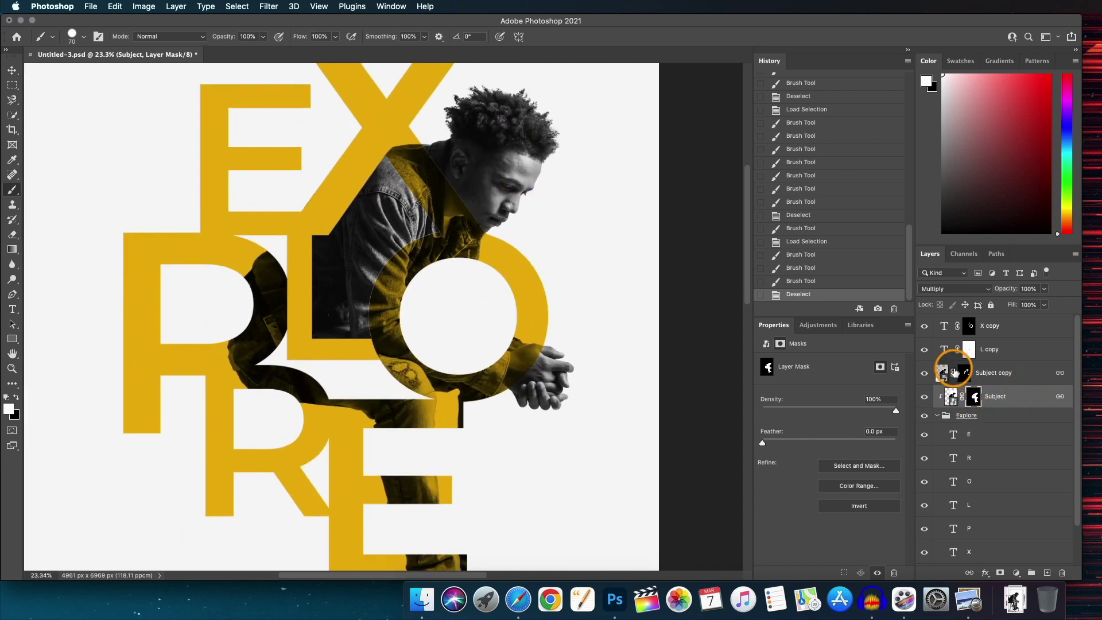
# Add a Levels adjustment layer above Subject copy and clip it to that layer.
pyautogui.click(994, 376)
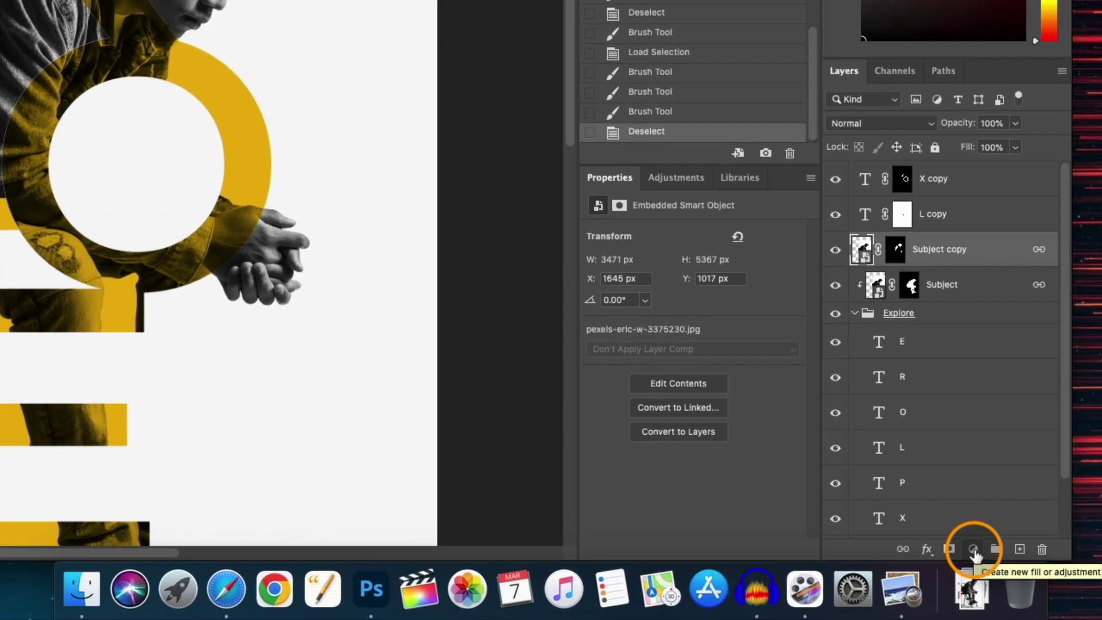
pyautogui.click(1016, 573)
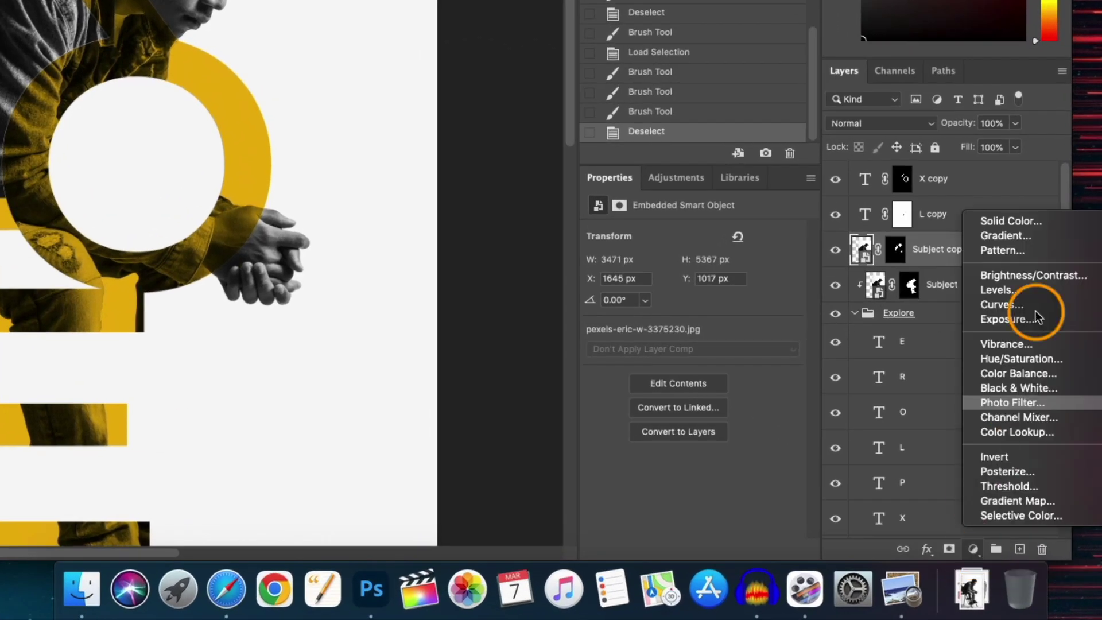
pyautogui.click(1024, 291)
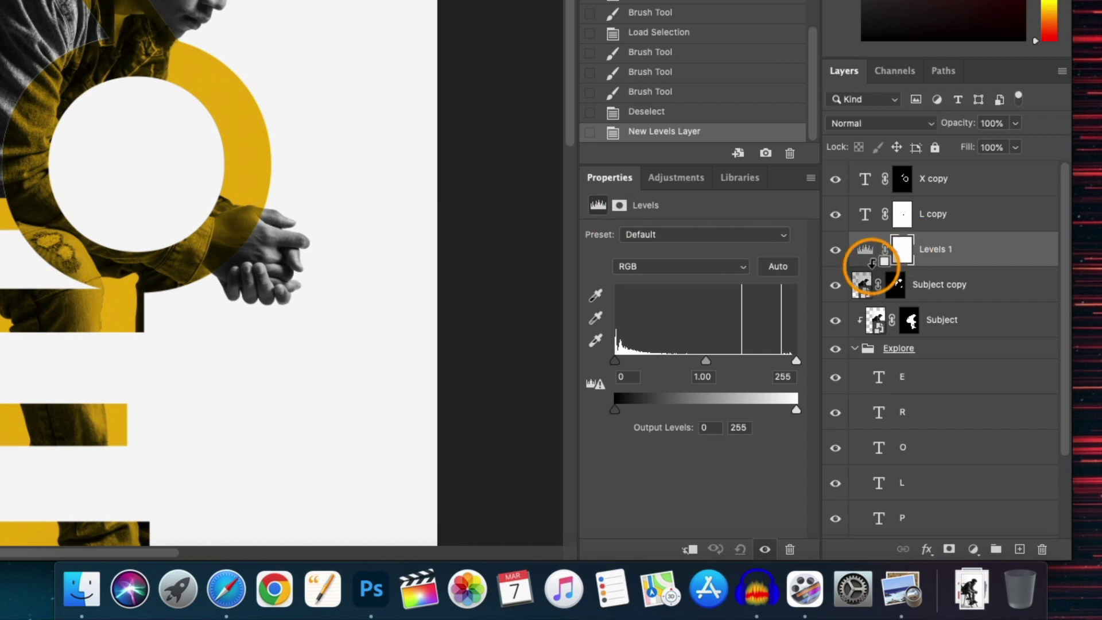
pyautogui.keyDown('alt'); pyautogui.click(864, 264); pyautogui.keyUp('alt')
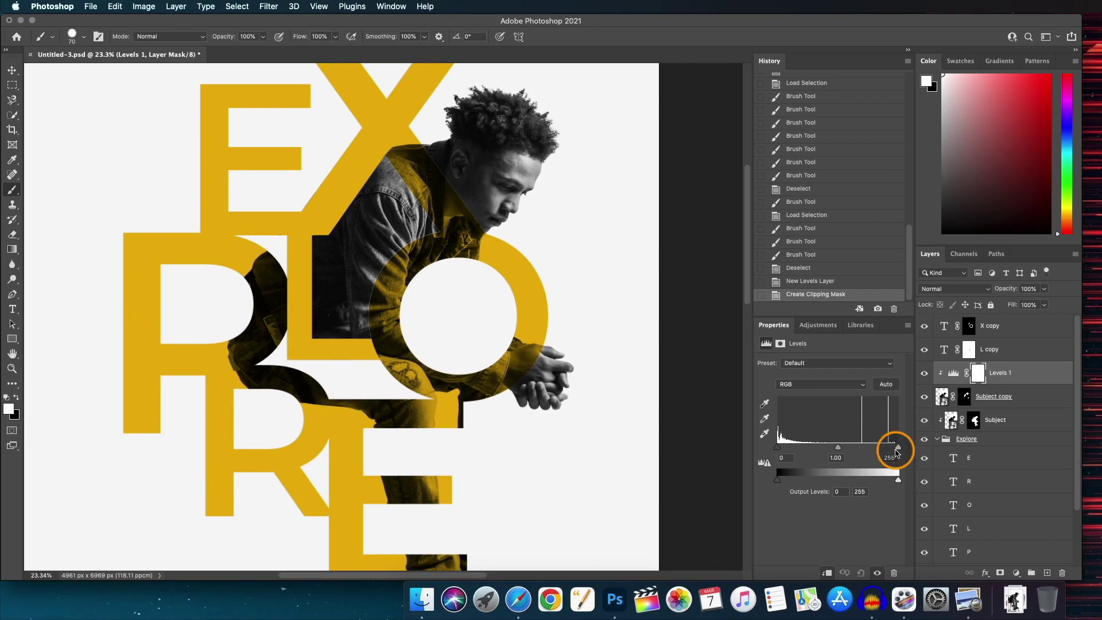
# Brighten the man's highlights by lowering the Levels white input to about 247.
pyautogui.moveTo(894, 452); pyautogui.dragTo(890, 452)
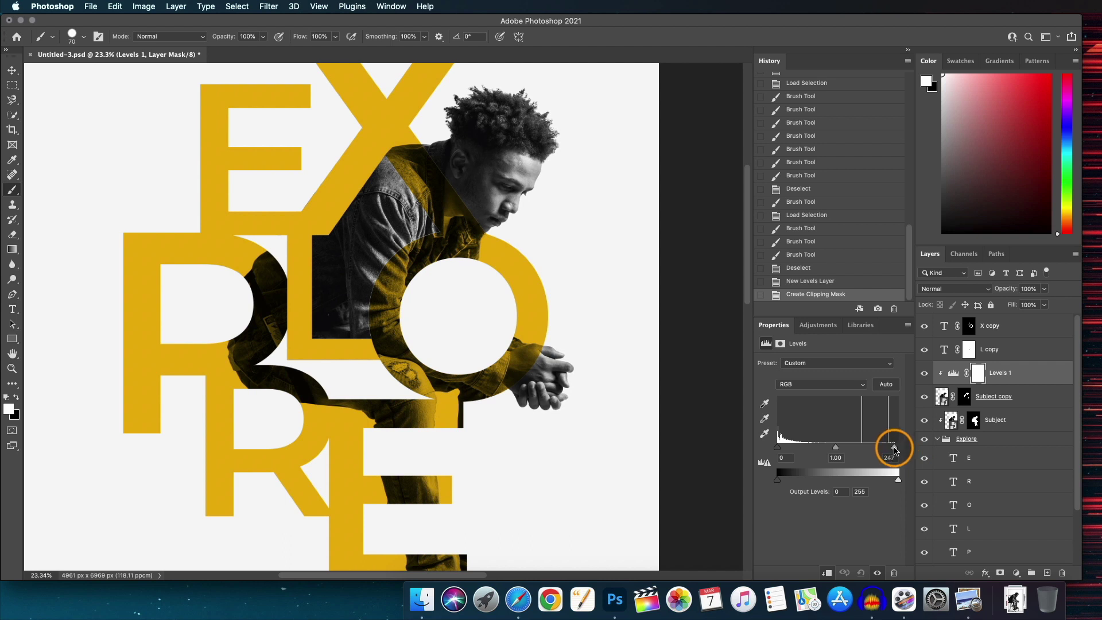
pyautogui.moveTo(778, 447); pyautogui.dragTo(778, 448)
pyautogui.scroll(-4, 517, 341)
pyautogui.scroll(1, 511, 341)
pyautogui.hotkey('alt', '.')
pyautogui.scroll(-2, 518, 345)
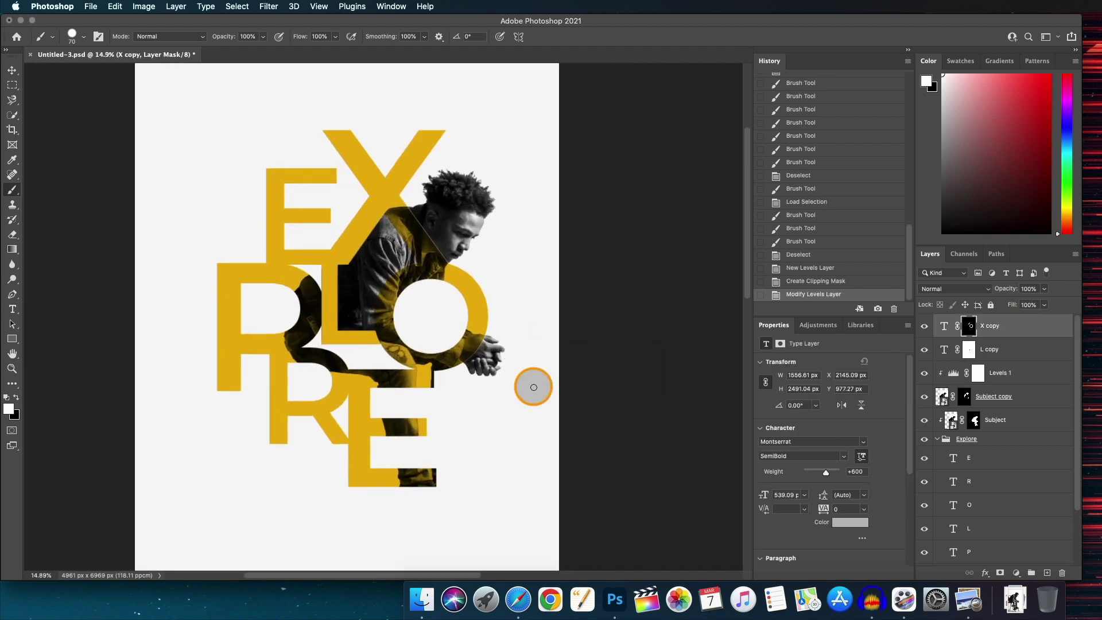
# Collapse the Explore group and group all layers above Color Fill 1 as "Subject Collection".
pyautogui.click(937, 439)
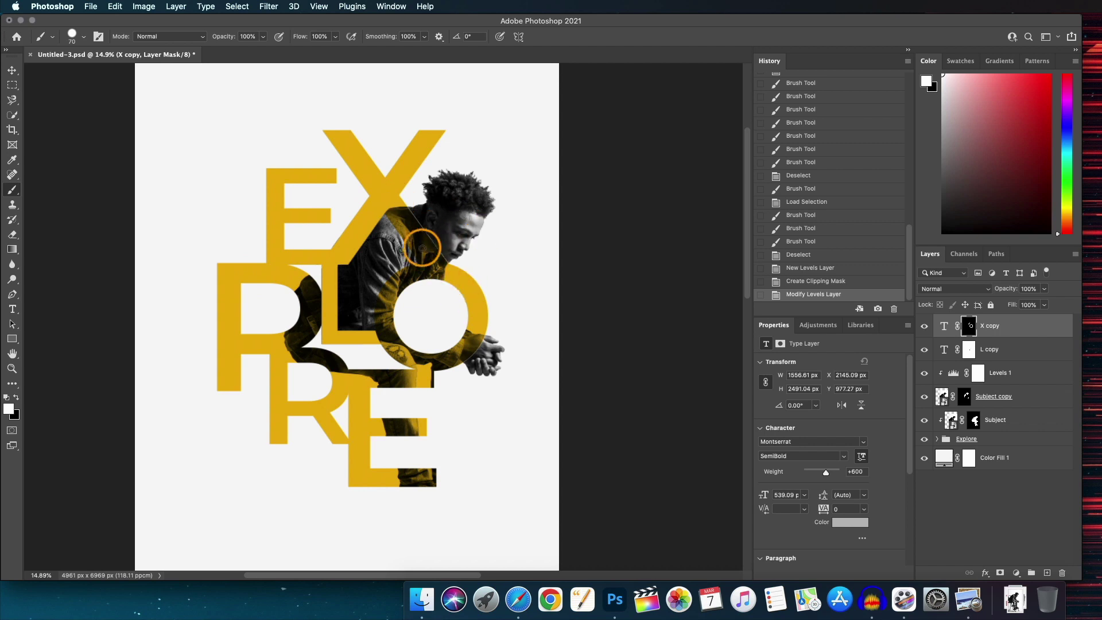
pyautogui.scroll(2, 423, 241)
pyautogui.scroll(-4, 424, 239)
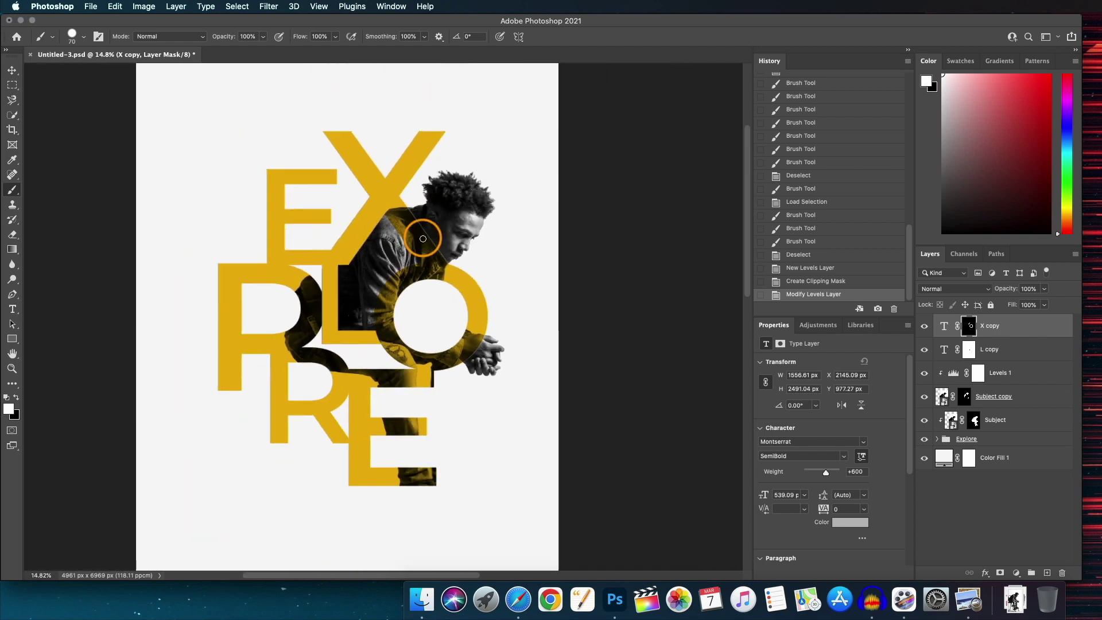
pyautogui.scroll(2, 423, 239)
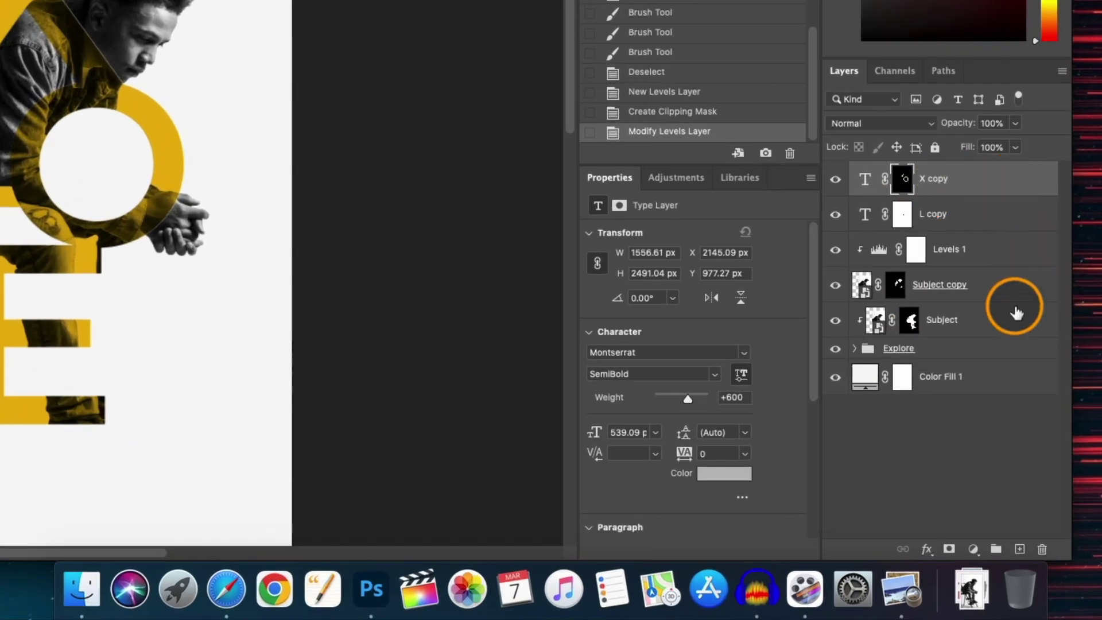
pyautogui.keyDown('shift'); pyautogui.click(978, 354); pyautogui.keyUp('shift')
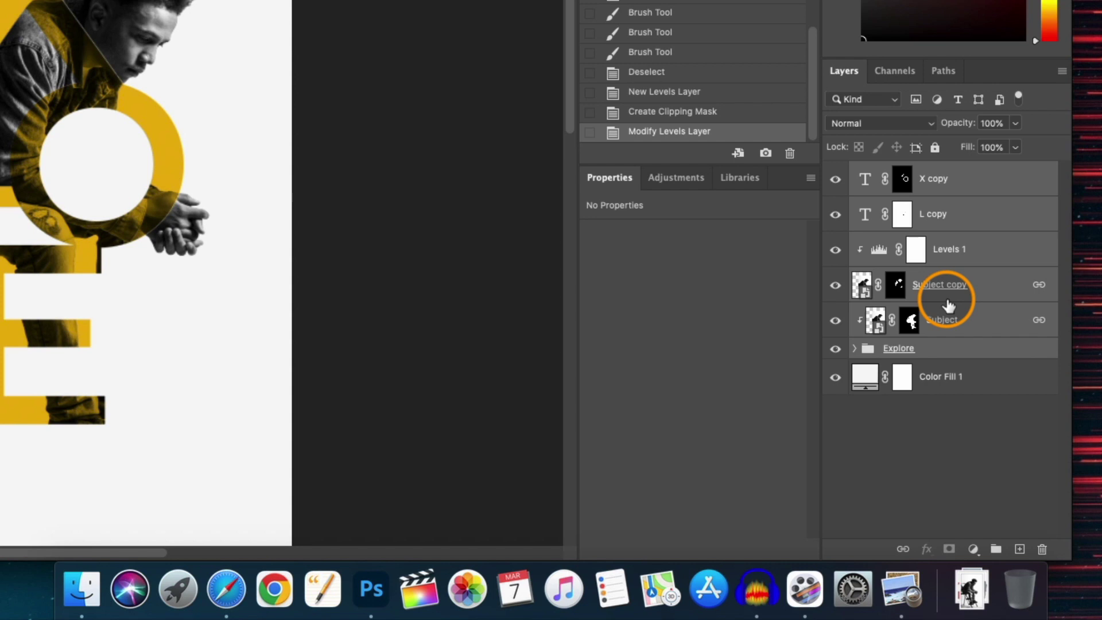
pyautogui.press('super+g')
pyautogui.doubleClick(912, 173)
pyautogui.write('Subject Collection')
pyautogui.press('Return')
pyautogui.press('super+z')
# Scale down the Subject Collection group and position it near the poster's centre, slightly above the middle.
pyautogui.press('super+t')
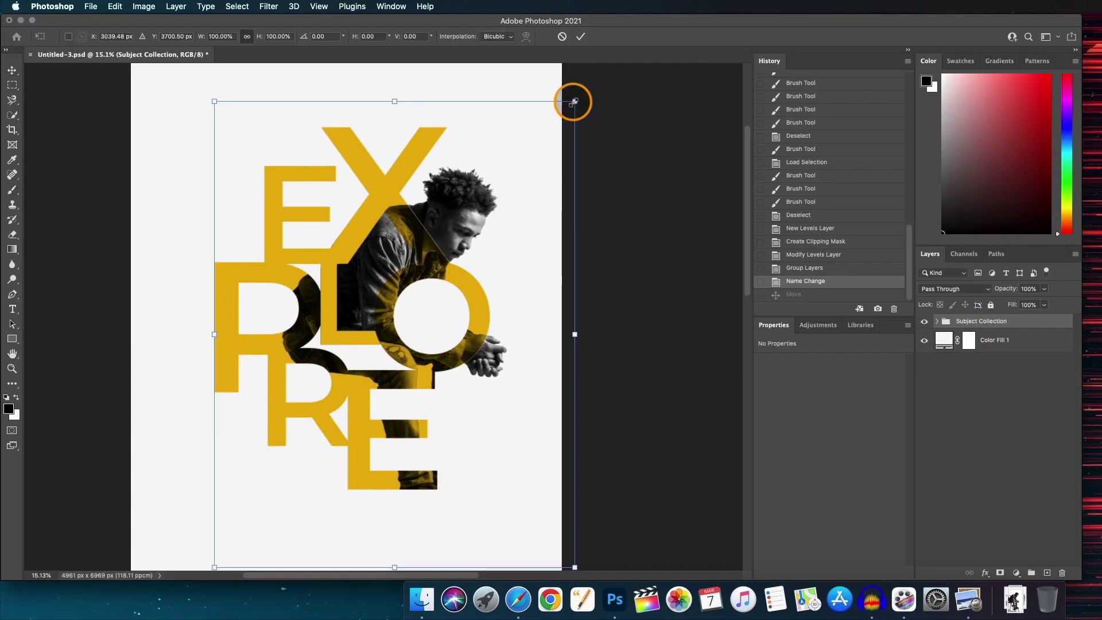
pyautogui.moveTo(574, 101); pyautogui.dragTo(517, 176)
pyautogui.moveTo(401, 310); pyautogui.dragTo(381, 259)
pyautogui.scroll(-3, 396, 275)
pyautogui.moveTo(465, 175); pyautogui.dragTo(449, 196)
pyautogui.moveTo(362, 281); pyautogui.dragTo(380, 271)
pyautogui.click(581, 36)
pyautogui.click(450, 153)
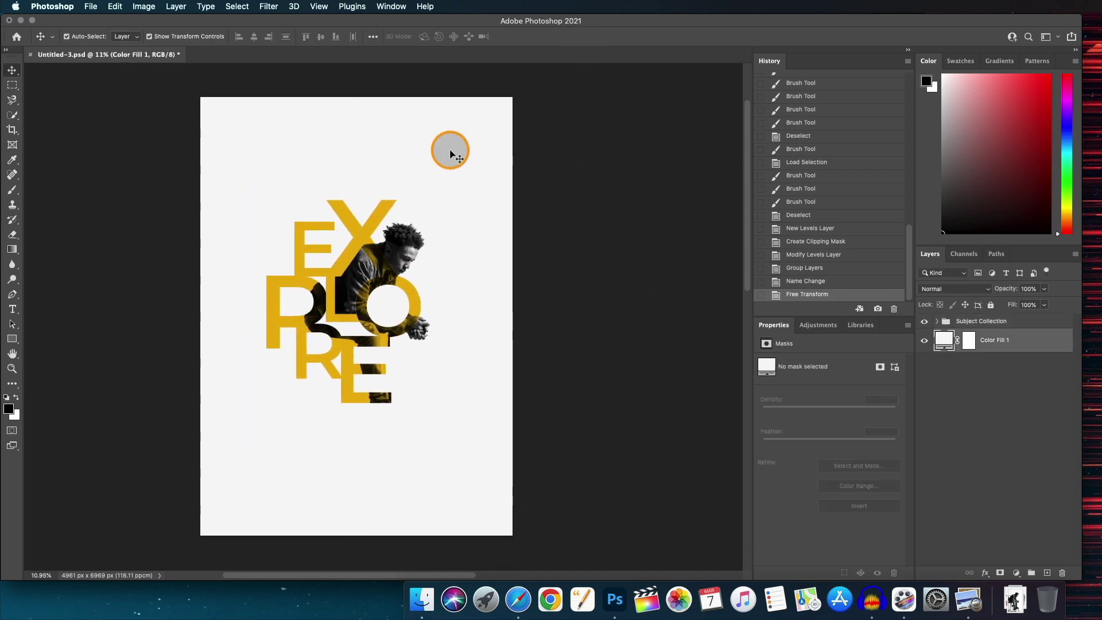
# Draw a square around the man's head with the Rectangle tool.
pyautogui.scroll(5, 463, 291)
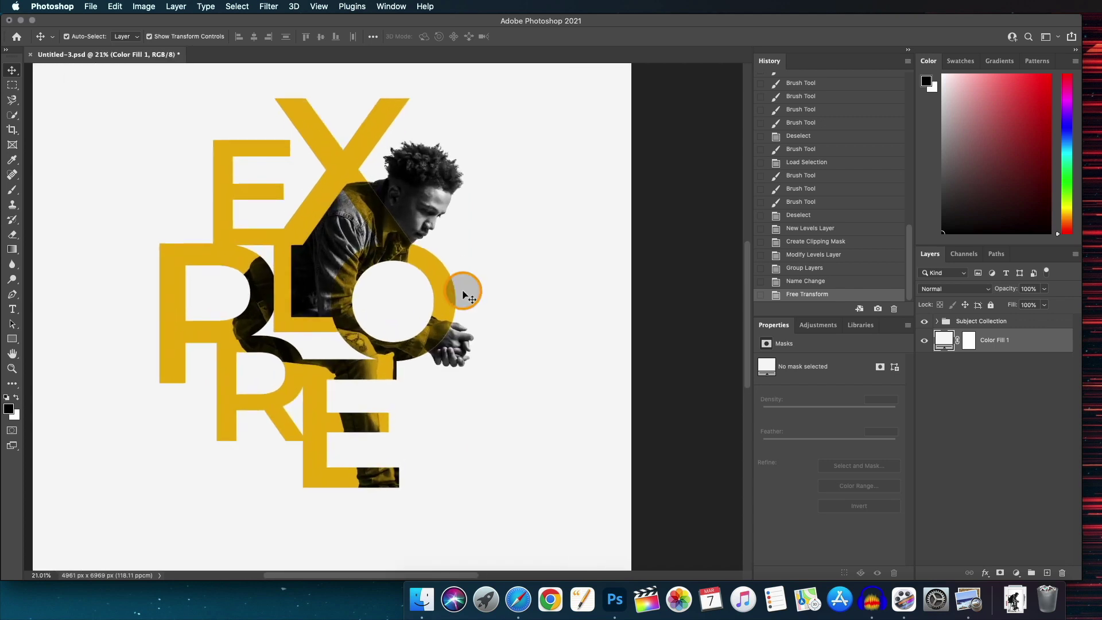
pyautogui.scroll(2, 464, 295)
pyautogui.scroll(-2, 464, 295)
pyautogui.scroll(-1, 484, 350)
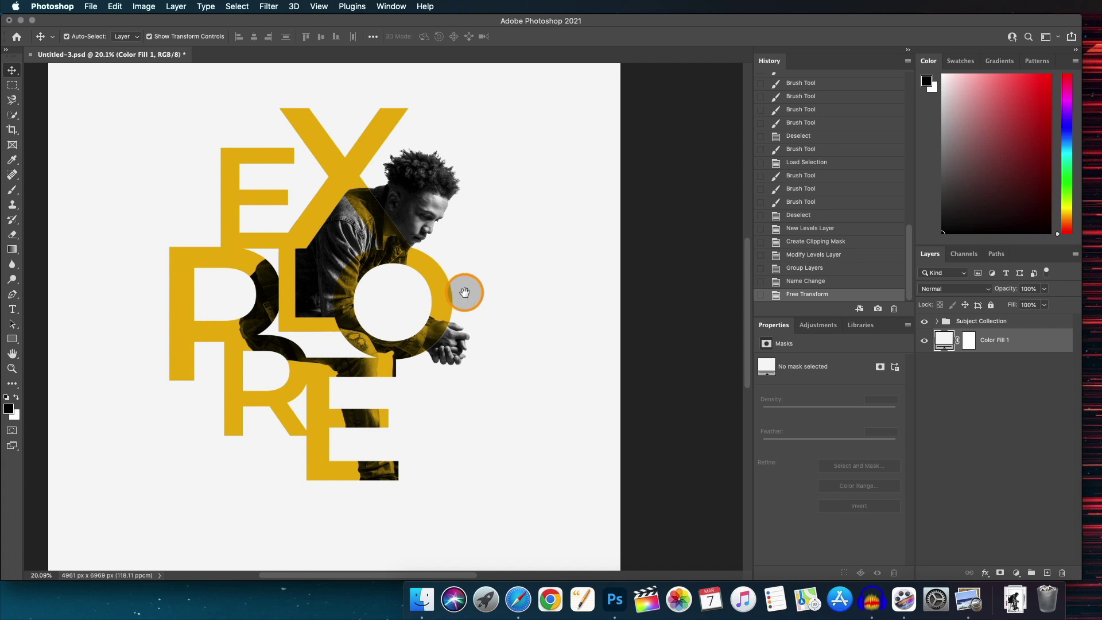
pyautogui.scroll(3, 509, 333)
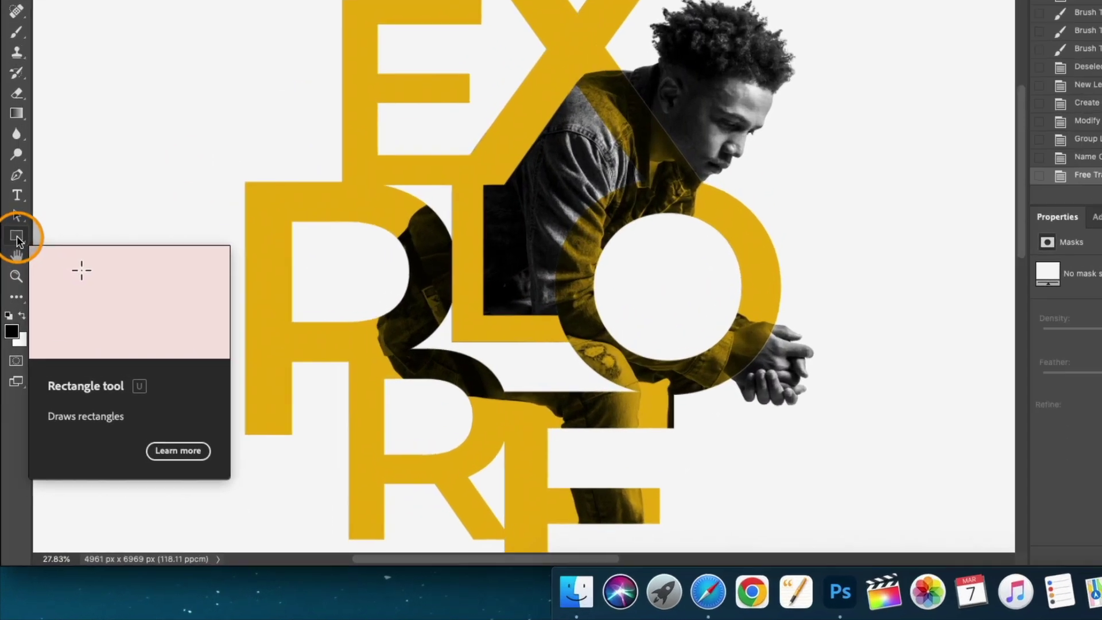
pyautogui.click(13, 341)
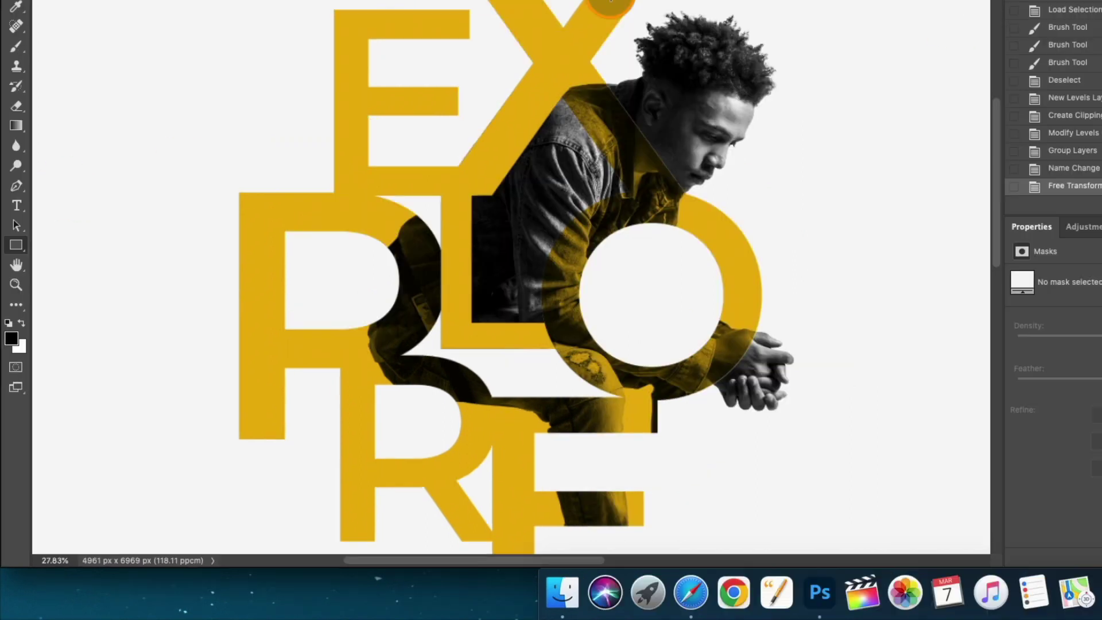
pyautogui.moveTo(471, 155); pyautogui.dragTo(614, 298)
# Move the square and resize it to about 892 px per side so that it frames the man's head.
pyautogui.press('v')
pyautogui.moveTo(608, 204); pyautogui.dragTo(591, 210)
pyautogui.moveTo(597, 163); pyautogui.dragTo(587, 170)
pyautogui.moveTo(572, 251); pyautogui.dragTo(576, 239)
pyautogui.moveTo(573, 295); pyautogui.dragTo(573, 303)
pyautogui.moveTo(544, 266); pyautogui.dragTo(541, 268)
pyautogui.click(581, 37)
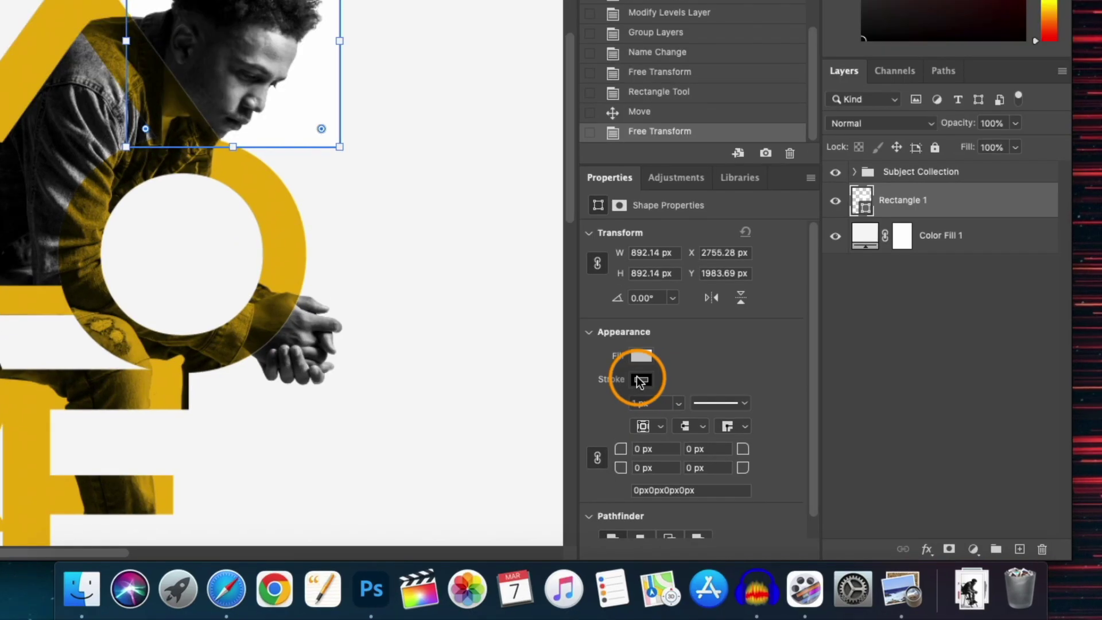
# Give the square no fill and a 10.14 px black stroke, with its layer above the Subject Collection group.
pyautogui.click(610, 295)
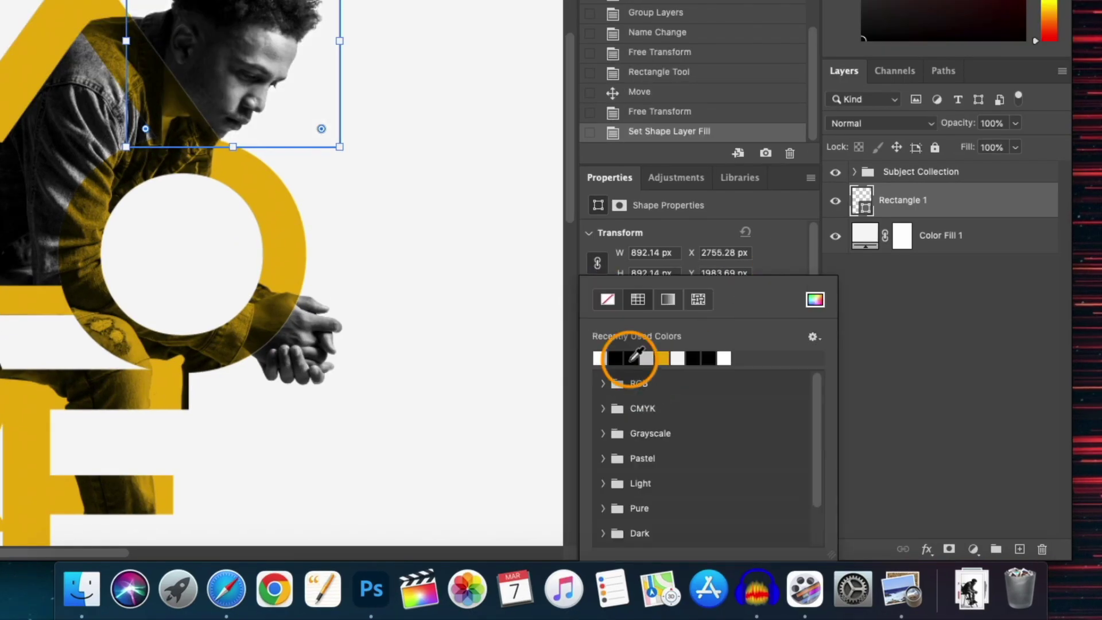
pyautogui.click(499, 151)
pyautogui.moveTo(914, 200); pyautogui.dragTo(920, 165)
pyautogui.moveTo(681, 425)
pyautogui.mouseDown()
pyautogui.moveTo(693, 433)
pyautogui.moveTo(679, 423)
pyautogui.mouseUp()
pyautogui.click(388, 246)
pyautogui.click(869, 185)
pyautogui.click(505, 316)
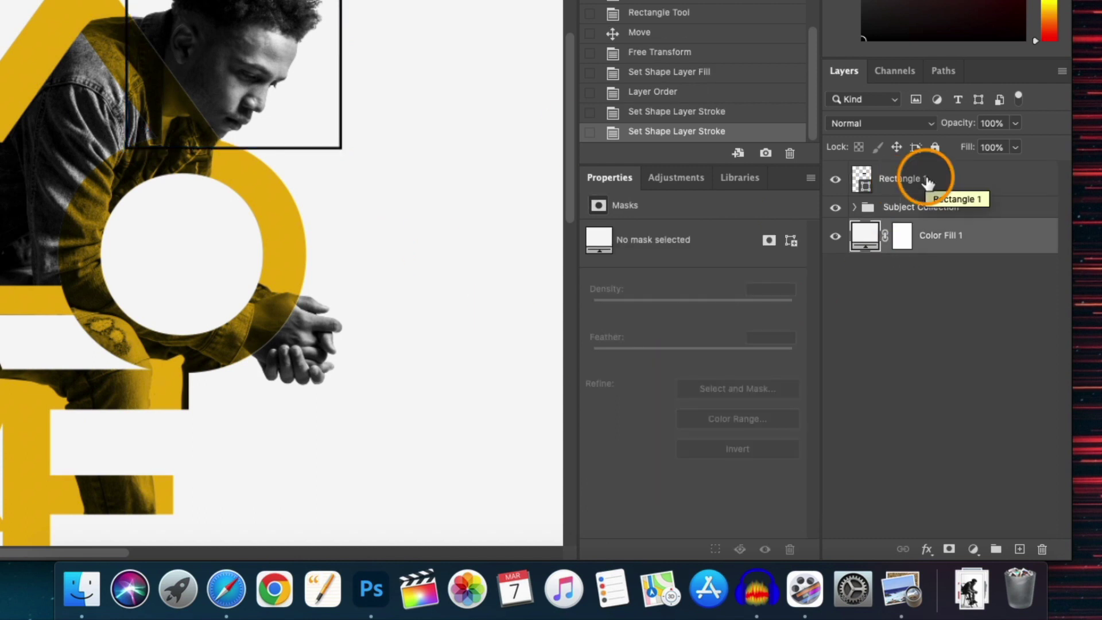
# Duplicate the Rectangle 1 layer and move the original below the Subject Collection group.
pyautogui.scroll(-1, 216, 99)
pyautogui.scroll(3, 217, 98)
pyautogui.click(917, 184)
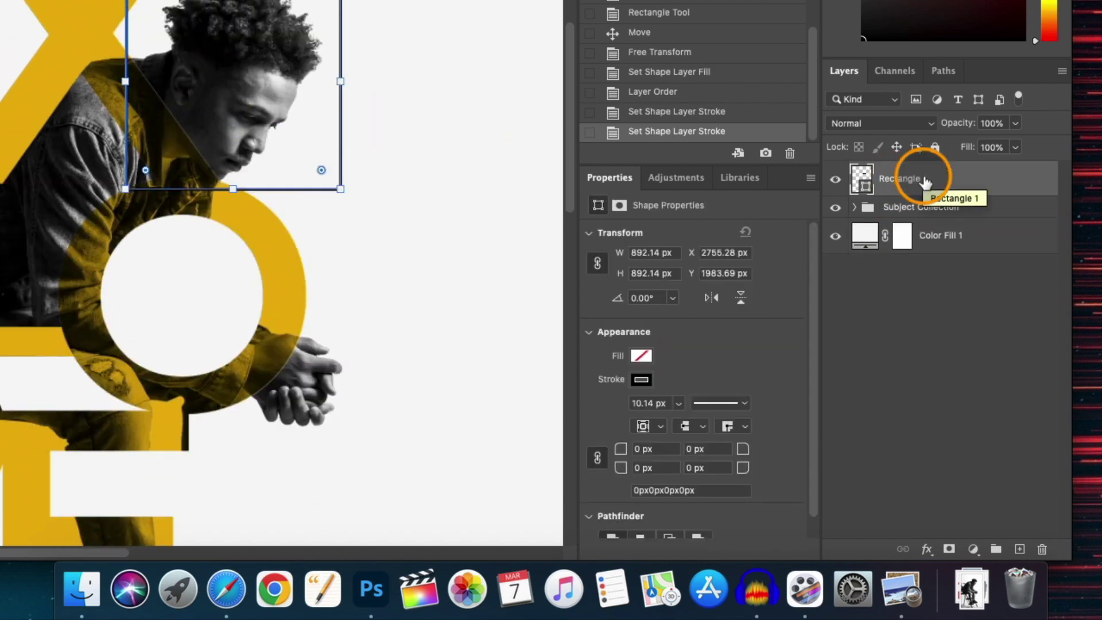
pyautogui.press('super+j')
pyautogui.scroll(3, 401, 198)
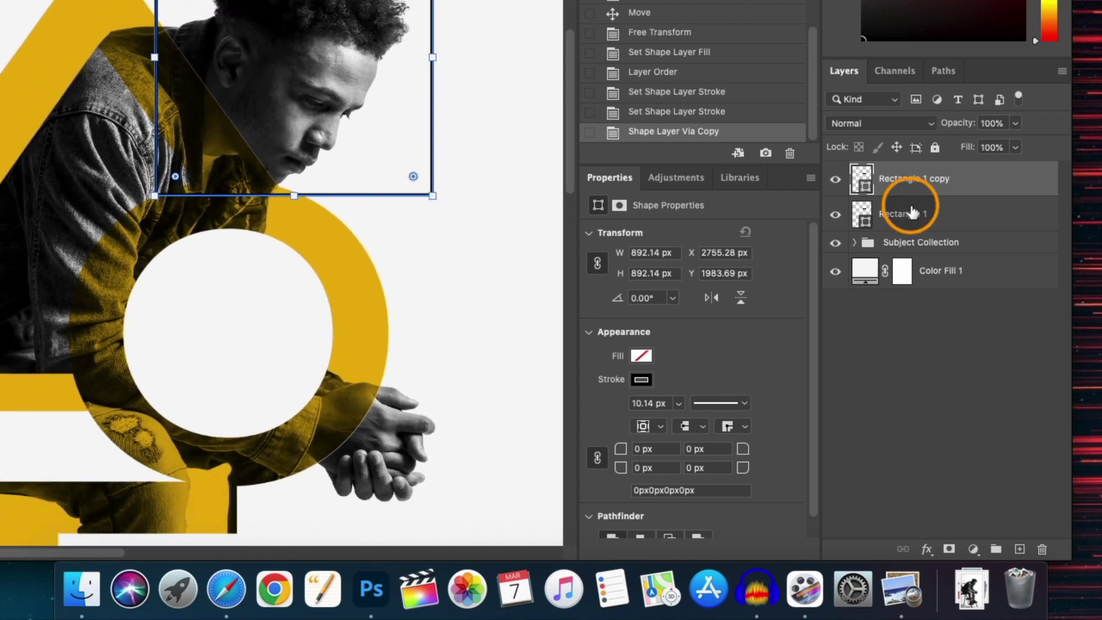
pyautogui.moveTo(898, 212); pyautogui.dragTo(897, 254)
# Change the stroke colour of the Rectangle 1 copy to white.
pyautogui.click(922, 174)
pyautogui.click(642, 379)
pyautogui.click(629, 359)
pyautogui.click(773, 265)
pyautogui.click(400, 125)
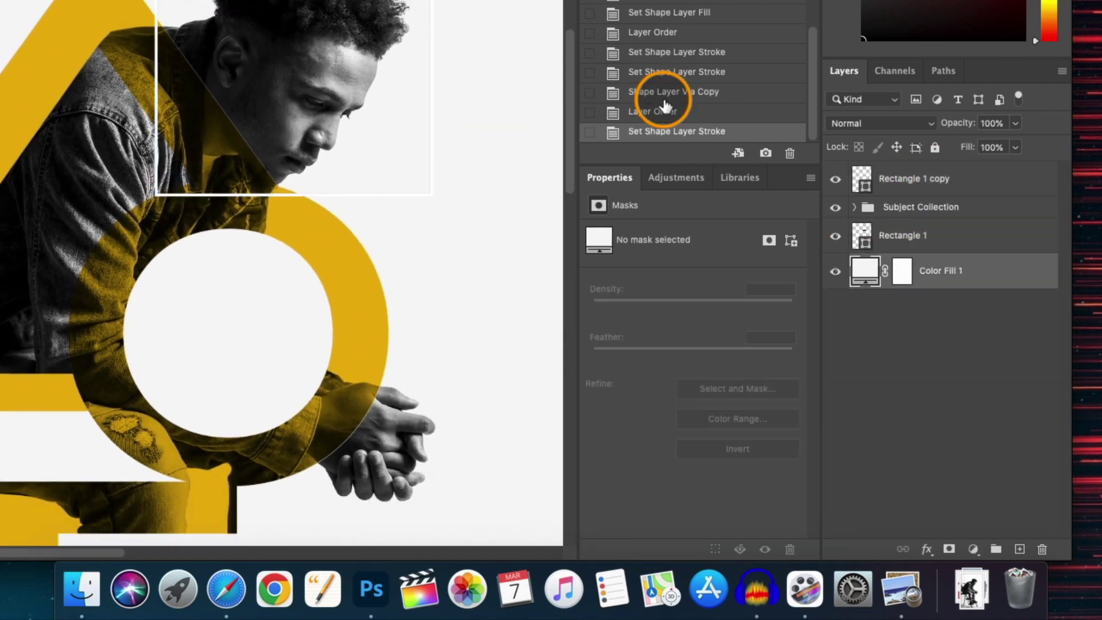
# Add a layer mask to Rectangle 1 copy and paint black over its white outline where it lies outside the man.
pyautogui.click(901, 183)
pyautogui.click(770, 240)
pyautogui.scroll(4, 411, 246)
pyautogui.press('b')
pyautogui.press('x')
pyautogui.moveTo(283, 53); pyautogui.dragTo(414, 63)
pyautogui.press('super+minus')
pyautogui.moveTo(227, 105)
pyautogui.mouseDown()
pyautogui.moveTo(357, 109)
pyautogui.moveTo(333, 326)
pyautogui.mouseUp()
pyautogui.moveTo(335, 322); pyautogui.dragTo(335, 259)
# On the Rectangle 1 copy mask, paint black along the square's lower edge from its right corner to below the man's chin.
pyautogui.press('super+plus')
pyautogui.press('super+plus')
pyautogui.hscroll(7, 249, 308)
pyautogui.scroll(-5, 248, 308)
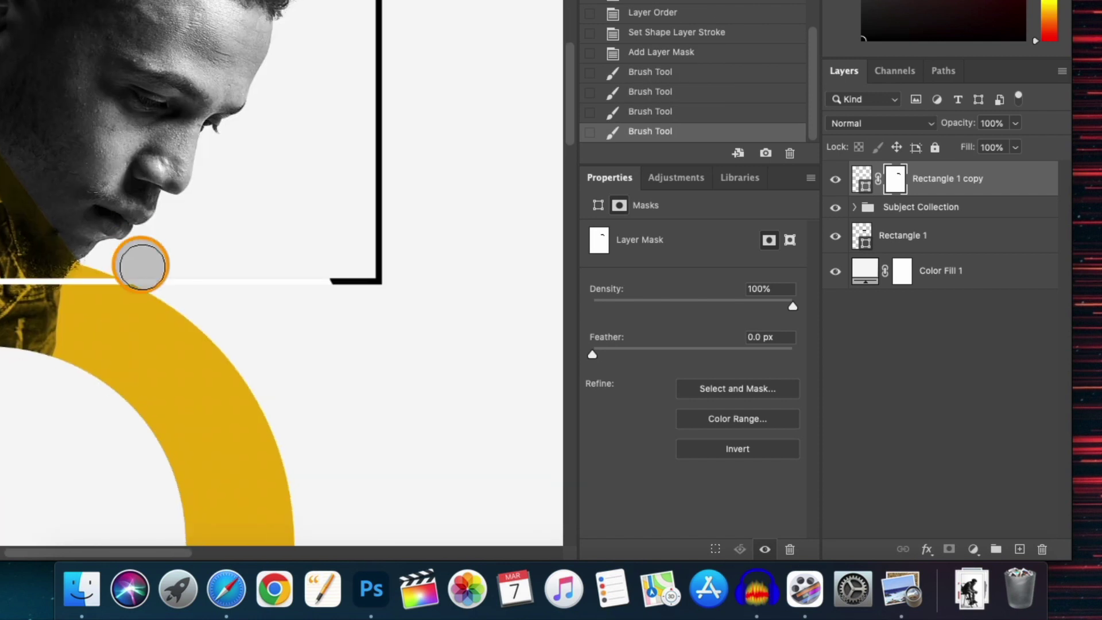
pyautogui.keyDown('shift'); pyautogui.click(138, 263); pyautogui.keyUp('shift')
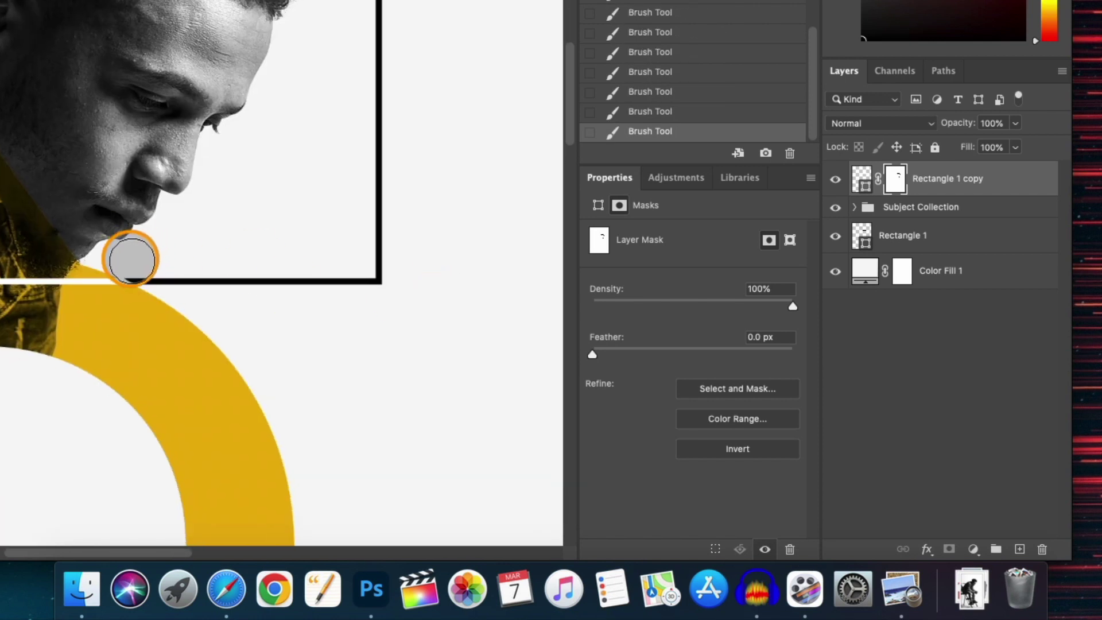
pyautogui.scroll(5, 132, 260)
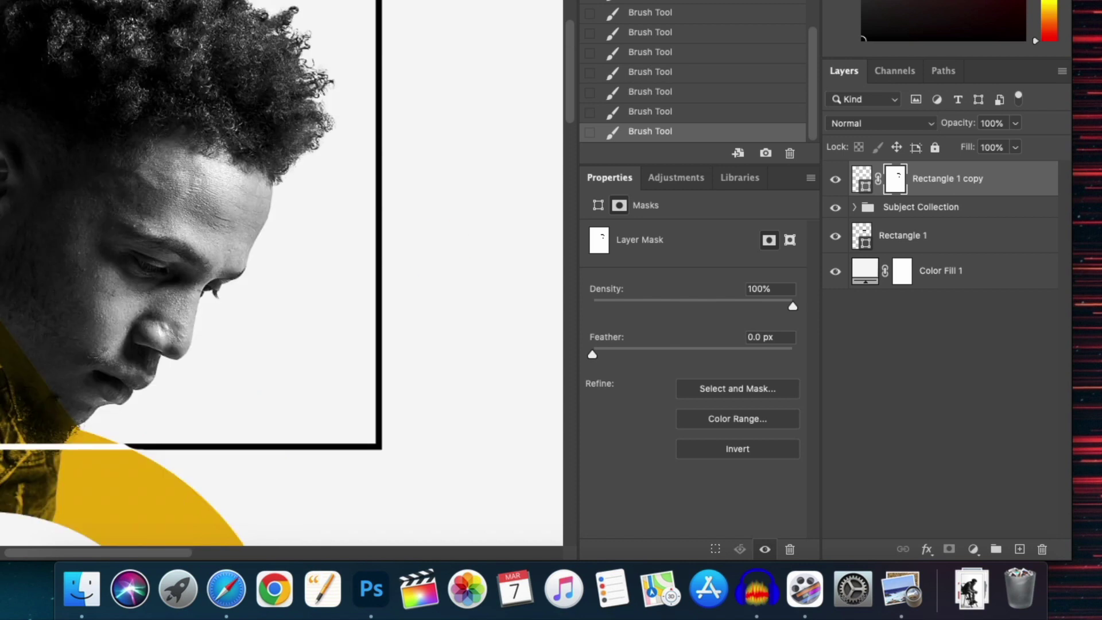
# Paint black on the Rectangle 1 copy mask along the square's upper edge and deselect the shape.
pyautogui.press('super+minus')
pyautogui.moveTo(76, 123); pyautogui.dragTo(276, 125)
pyautogui.press('super+minus')
pyautogui.scroll(-5, 354, 151)
pyautogui.press('v')
pyautogui.click(429, 118)
pyautogui.scroll(3, 429, 119)
pyautogui.scroll(-4, 430, 119)
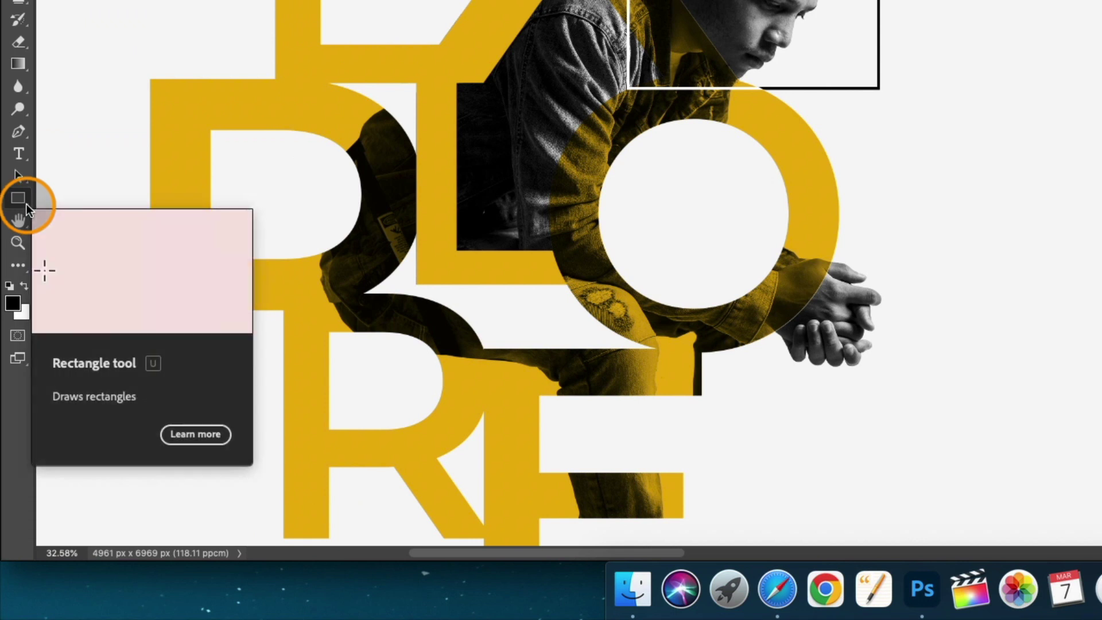
# Draw a triangle with the Triangle tool, move it behind the man's clasped hands and give it a black outline.
pyautogui.rightClick(27, 204)
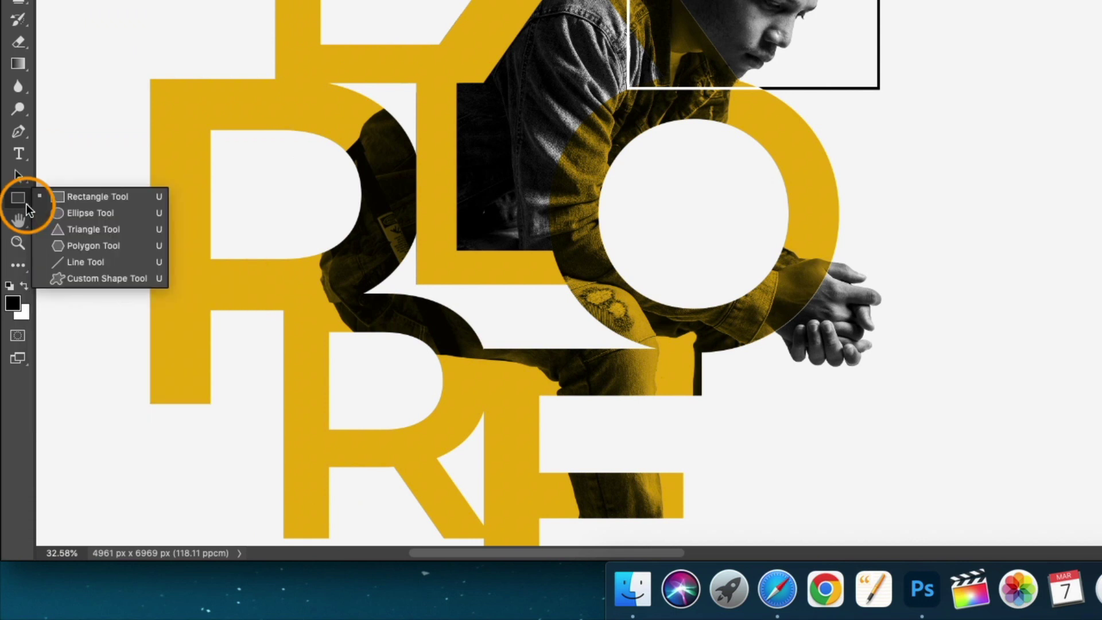
pyautogui.click(77, 226)
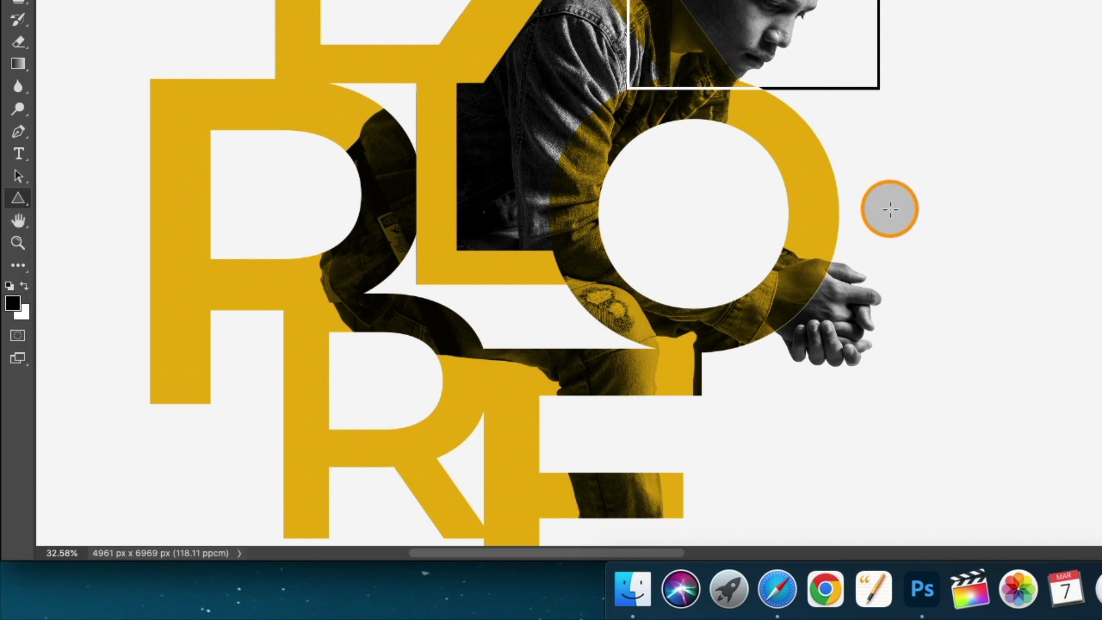
pyautogui.moveTo(886, 186); pyautogui.dragTo(1075, 443)
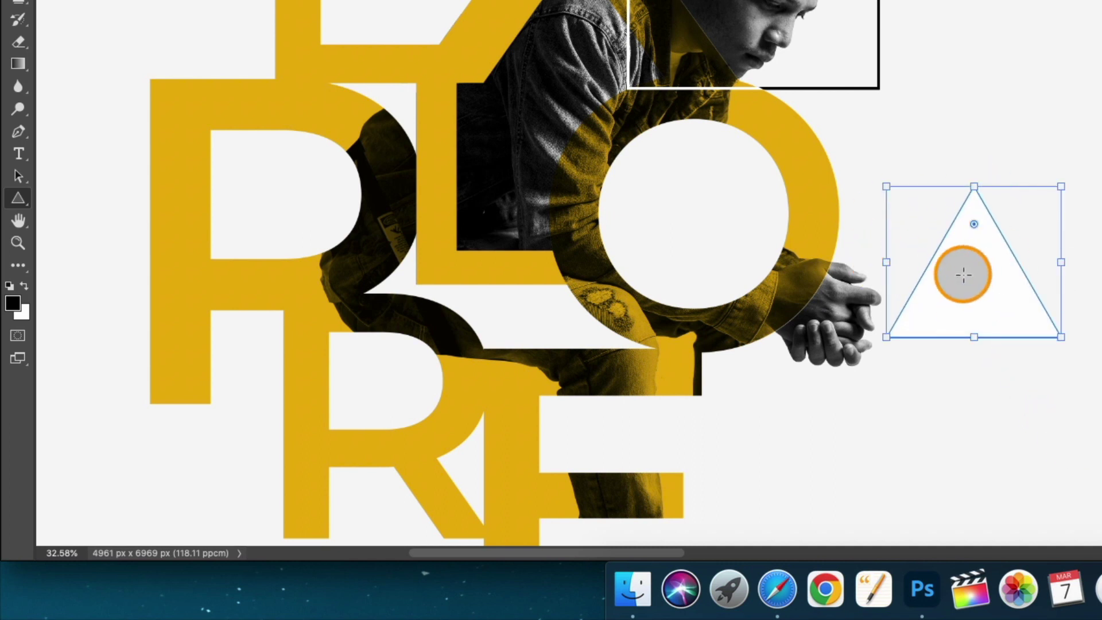
pyautogui.moveTo(970, 295); pyautogui.dragTo(834, 331)
pyautogui.moveTo(925, 293); pyautogui.dragTo(936, 293)
pyautogui.moveTo(945, 205); pyautogui.dragTo(957, 221)
pyautogui.press('super+z')
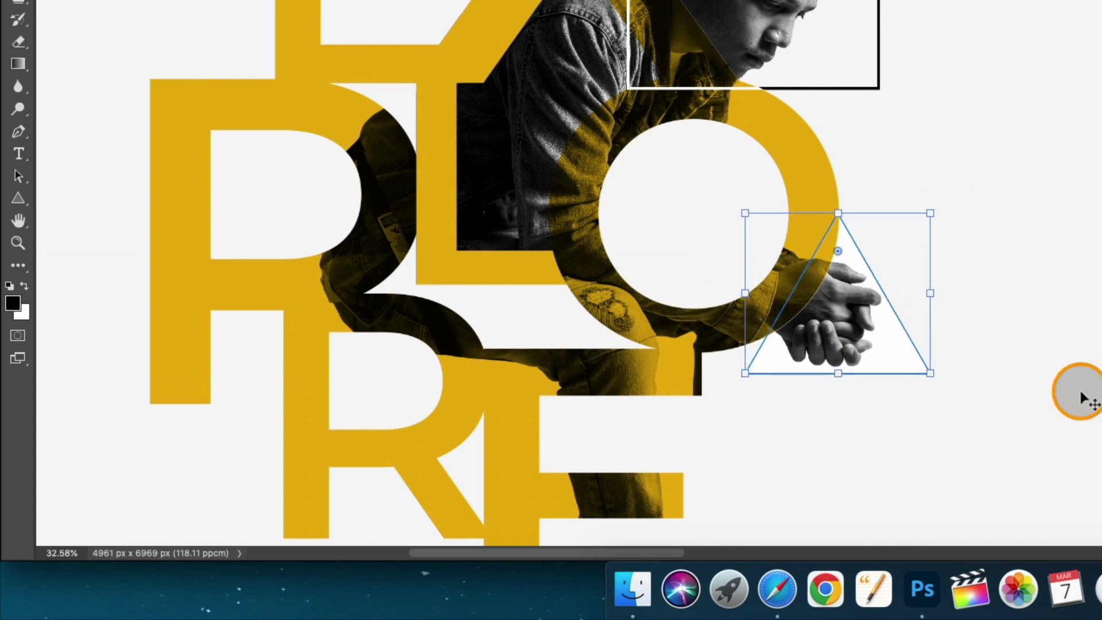
pyautogui.press('Return')
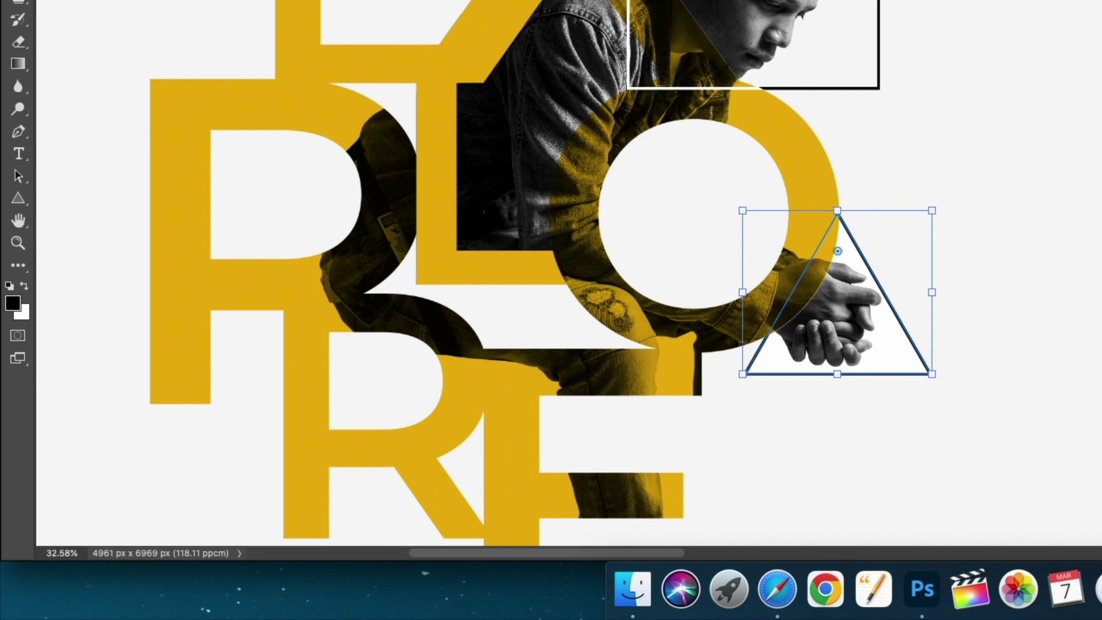
pyautogui.click(1011, 365)
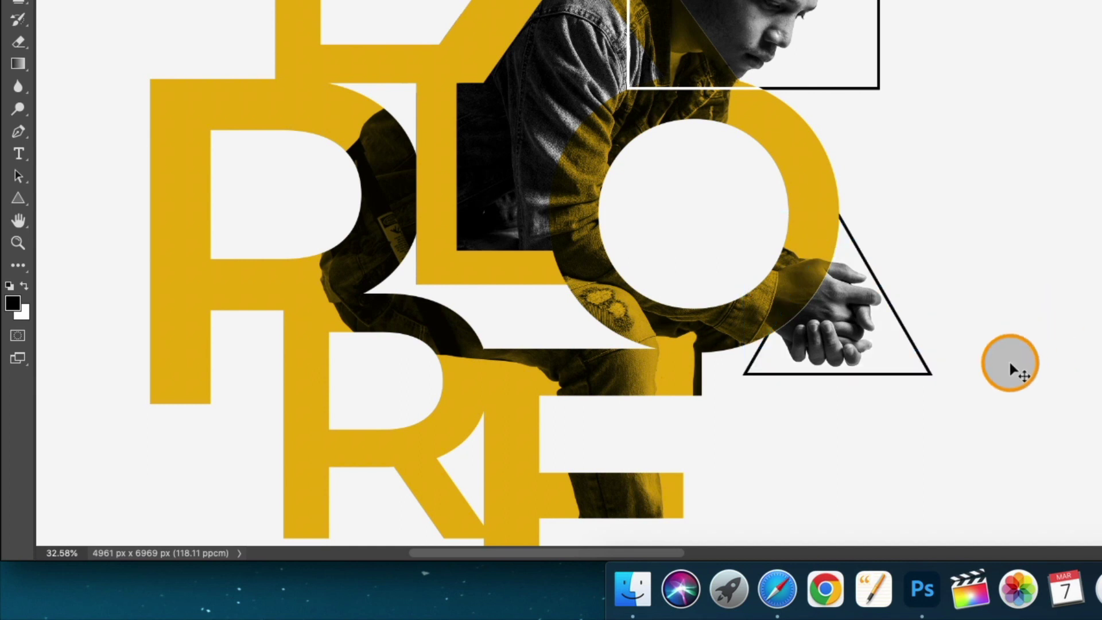
# Duplicate the triangle above the subject layers and change the copy's stroke to white.
pyautogui.press('super+t')
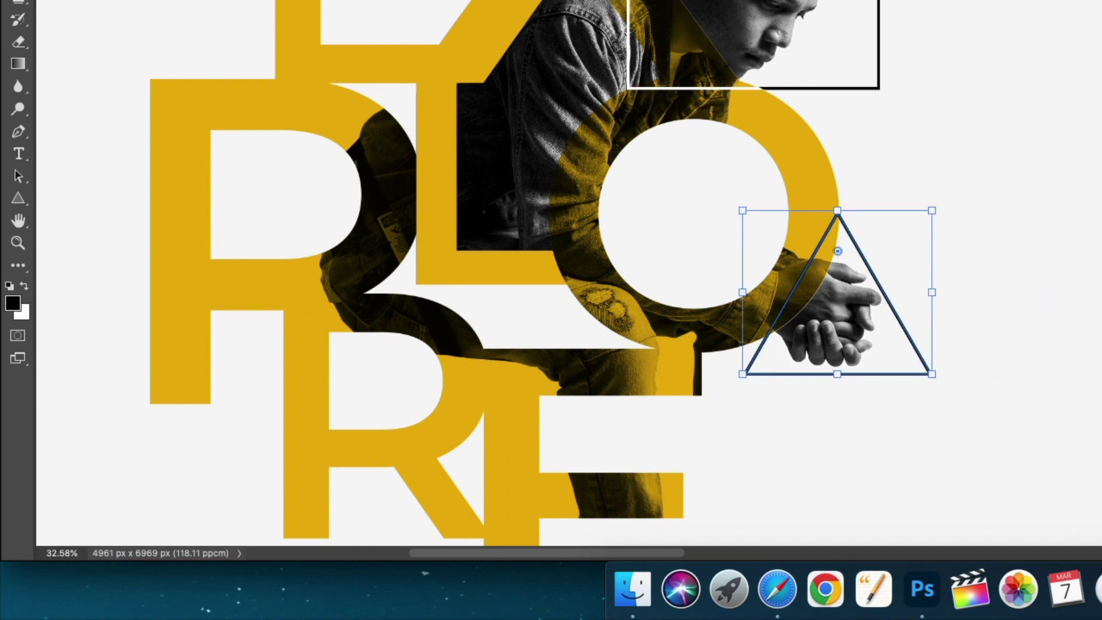
pyautogui.scroll(5, 1020, 271)
pyautogui.scroll(-1, 1071, 196)
pyautogui.moveTo(1071, 196); pyautogui.dragTo(935, 179)
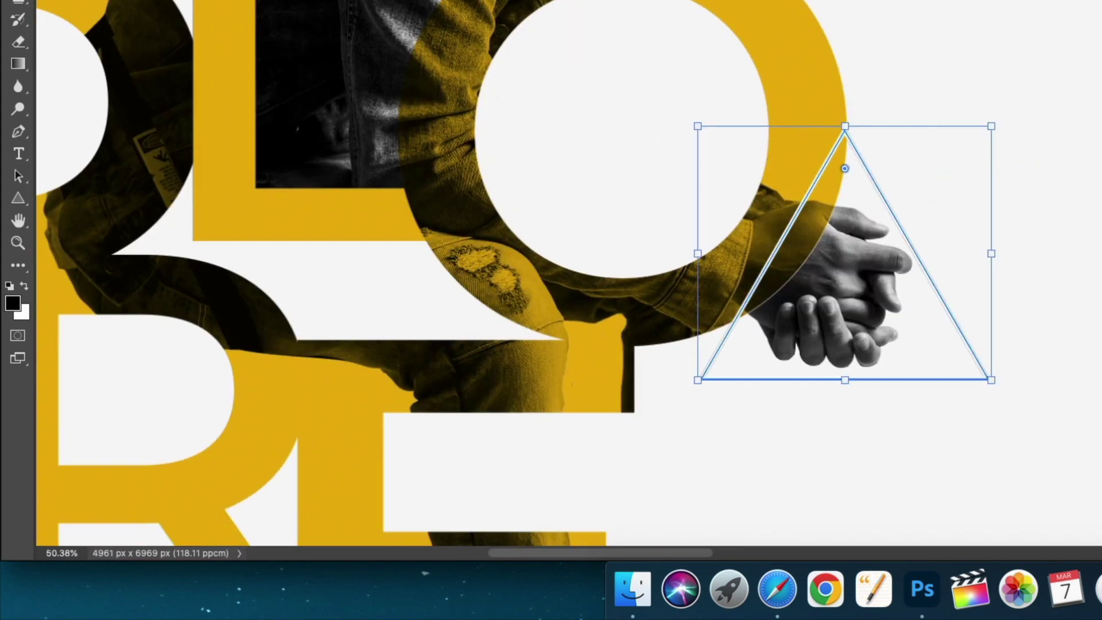
# Mask Triangle 1 copy and paint black so its white outline remains only over the golden O and the man's arm.
pyautogui.click(18, 1)
pyautogui.moveTo(864, 147)
pyautogui.mouseDown()
pyautogui.moveTo(866, 120)
pyautogui.moveTo(863, 142)
pyautogui.moveTo(941, 293)
pyautogui.moveTo(901, 385)
pyautogui.moveTo(689, 395)
pyautogui.moveTo(739, 339)
pyautogui.mouseUp()
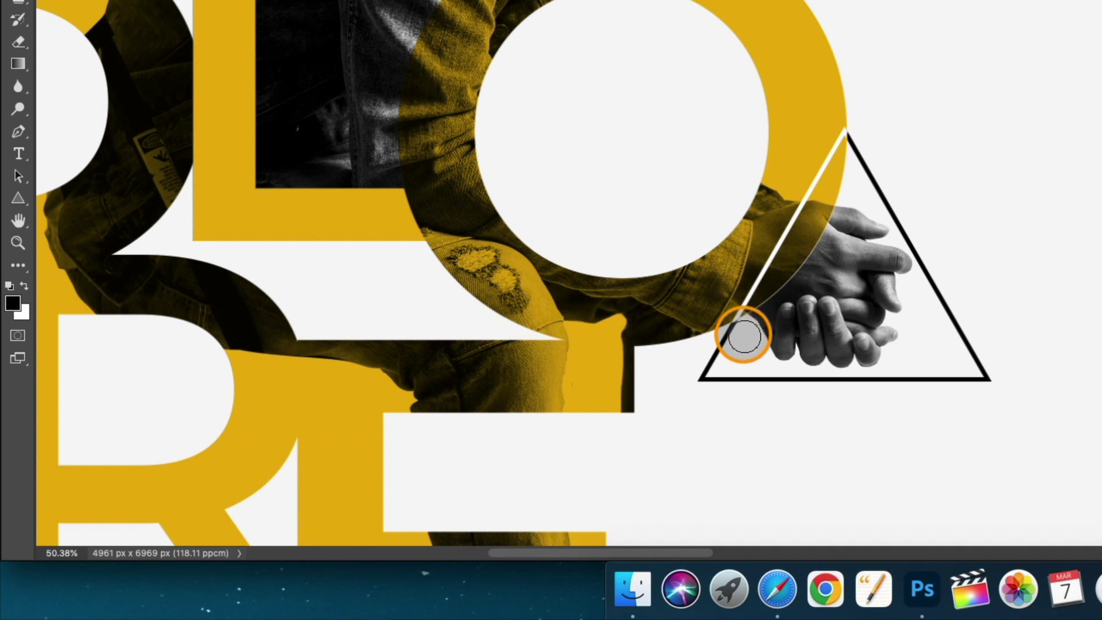
pyautogui.scroll(8, 803, 343)
pyautogui.moveTo(510, 81); pyautogui.dragTo(279, 330)
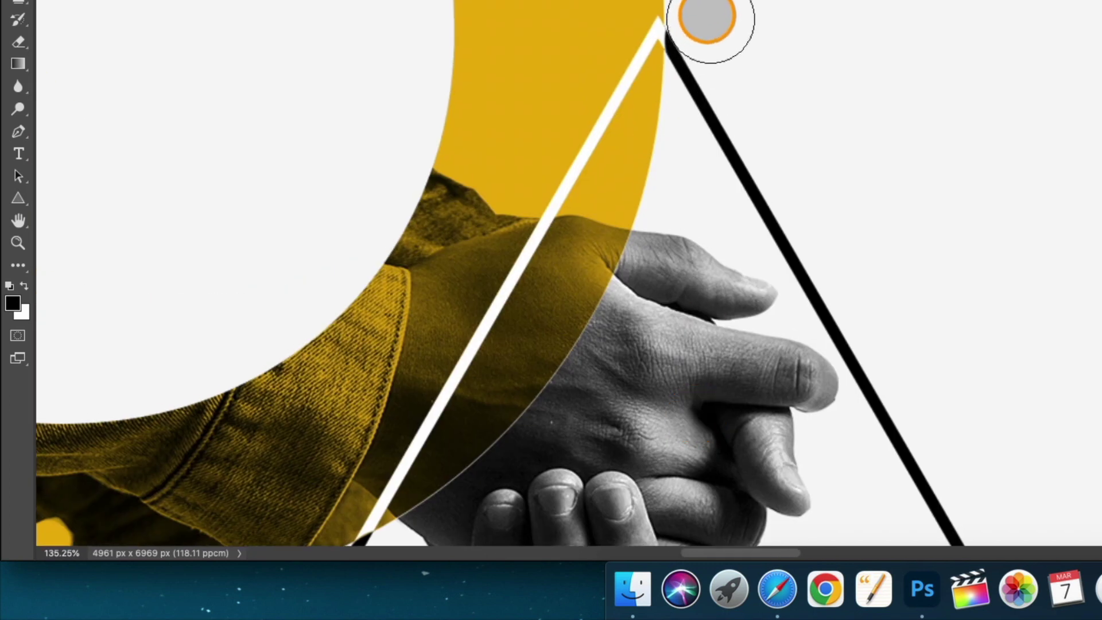
pyautogui.scroll(-8, 710, 62)
pyautogui.moveTo(541, 312); pyautogui.dragTo(699, 408)
pyautogui.scroll(2, 698, 409)
pyautogui.scroll(-2, 714, 453)
# Give the Subject copy layer a 35% drop shadow with angle -11°, distance 19 px, spread 1% and size about 32 px.
pyautogui.click(12, 70)
pyautogui.click(435, 359)
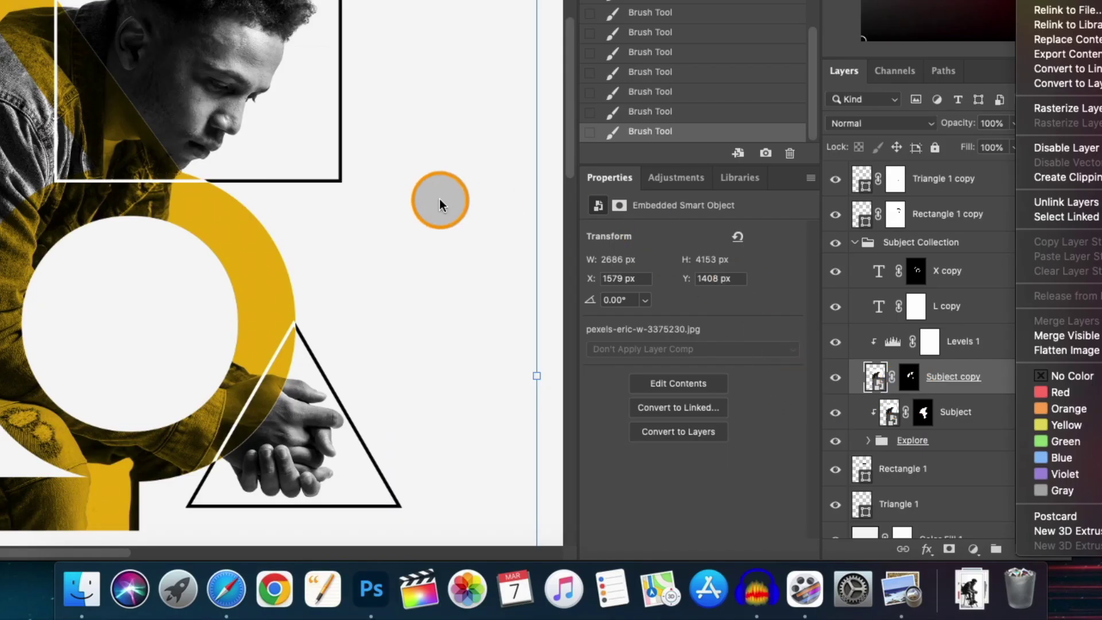
pyautogui.click(440, 205)
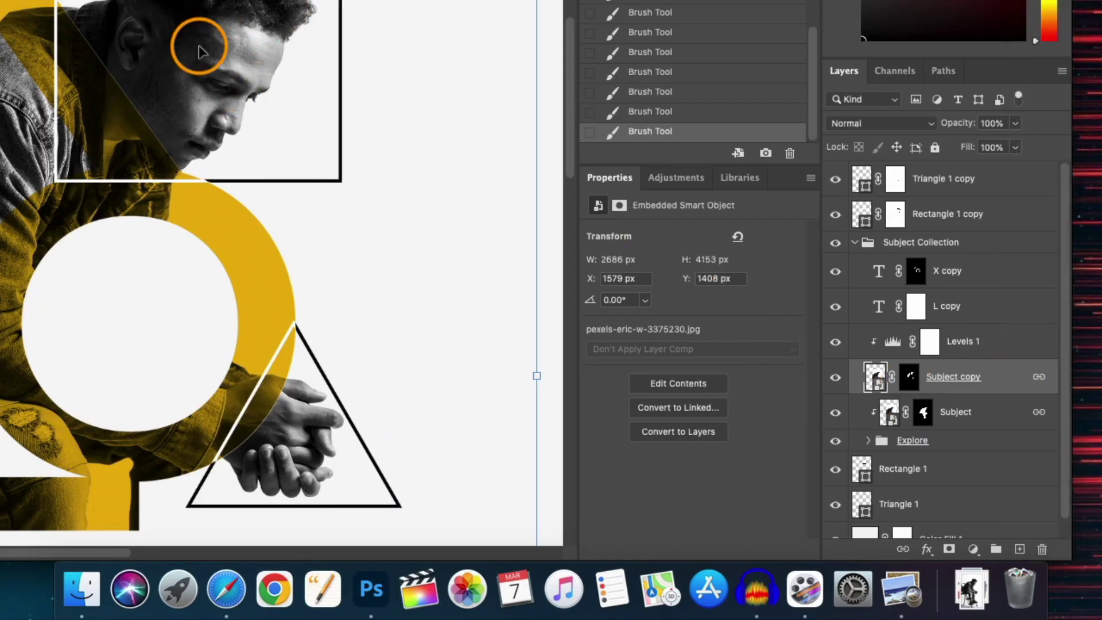
pyautogui.rightClick(1000, 378)
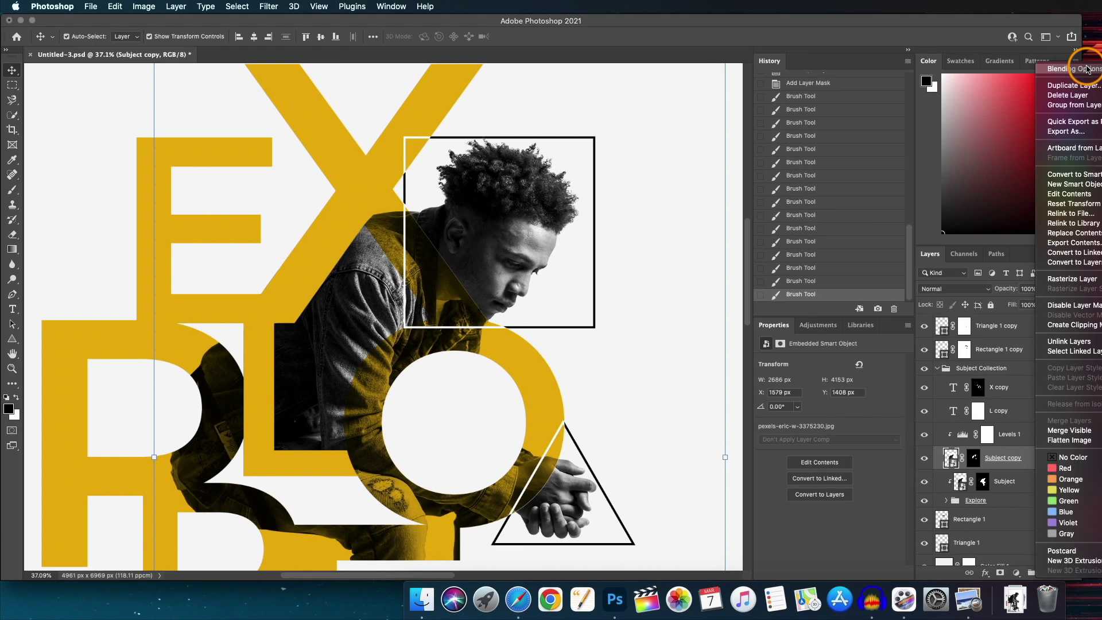
pyautogui.click(1090, 61)
pyautogui.click(787, 371)
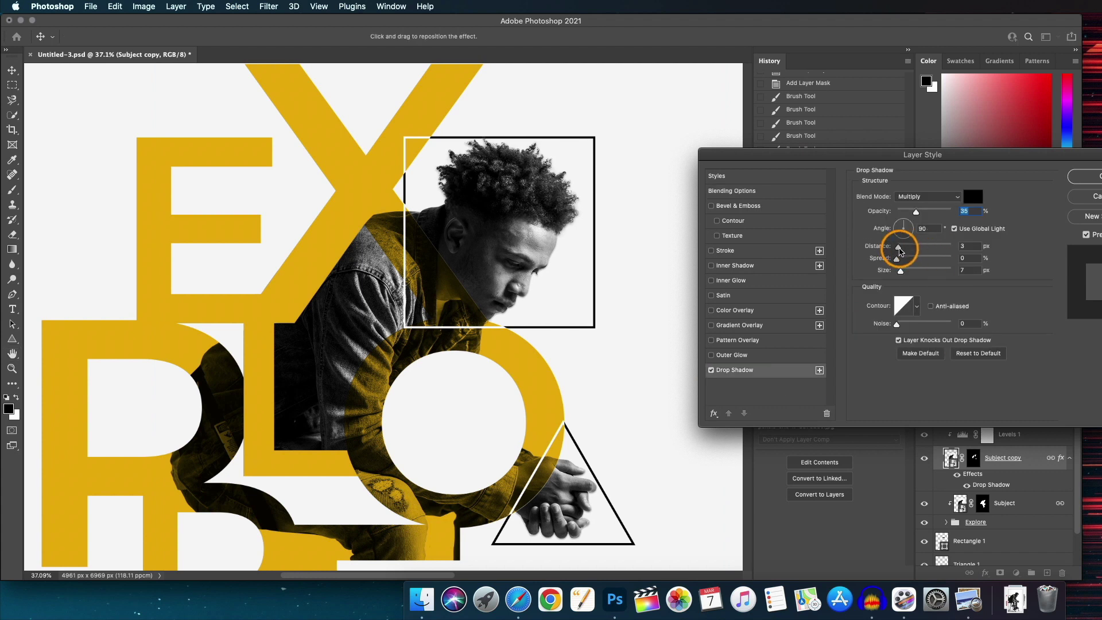
pyautogui.moveTo(900, 271)
pyautogui.mouseDown()
pyautogui.moveTo(912, 271)
pyautogui.moveTo(894, 260)
pyautogui.mouseUp()
pyautogui.click(908, 247)
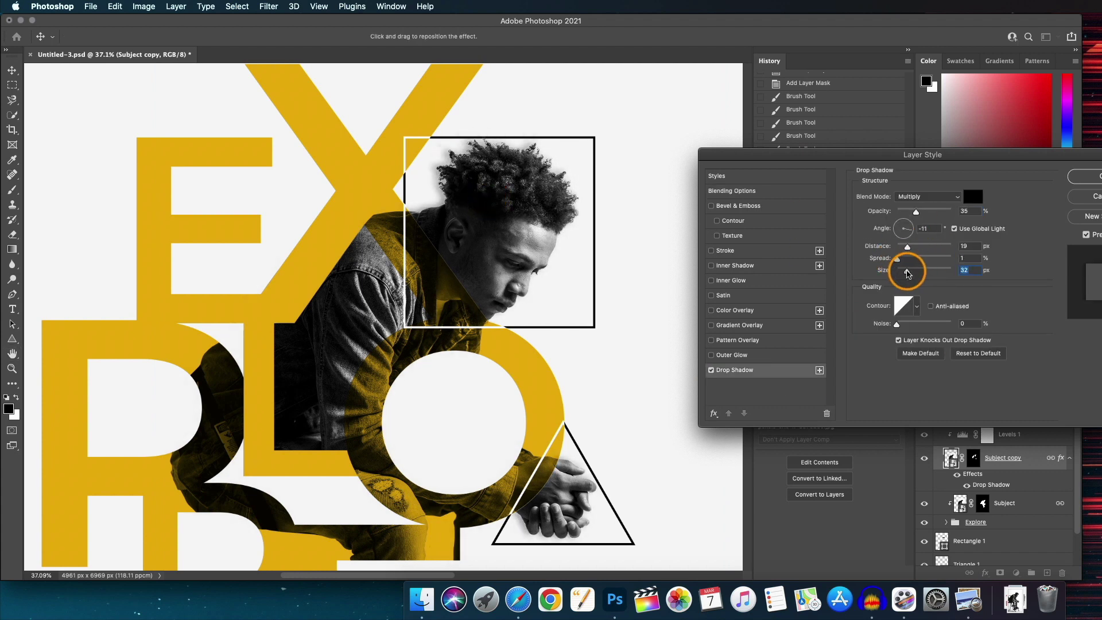
pyautogui.click(1084, 177)
pyautogui.click(666, 238)
# Add a "+" type layer near the poster's upper-left corner and set its Montserrat weight to Light.
pyautogui.scroll(-10, 465, 274)
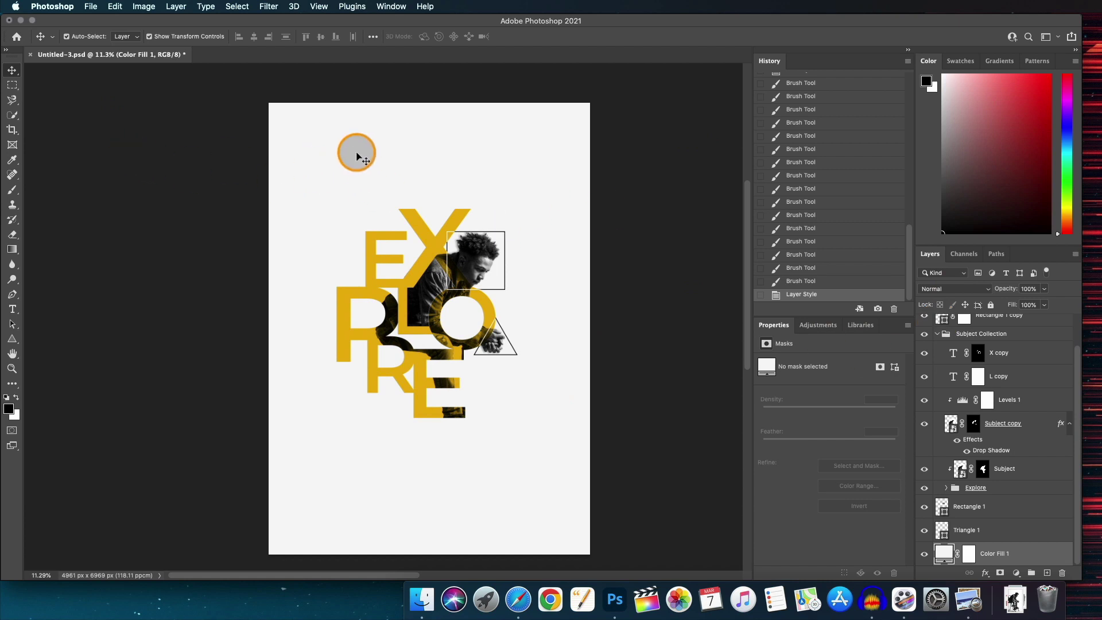
pyautogui.scroll(3, 331, 187)
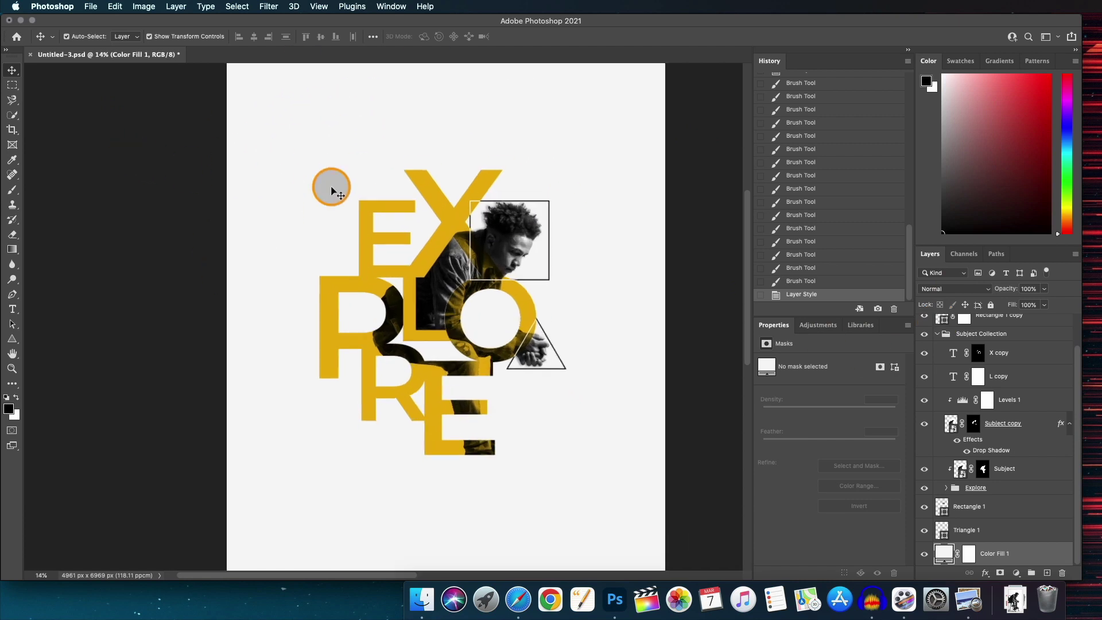
pyautogui.click(315, 135)
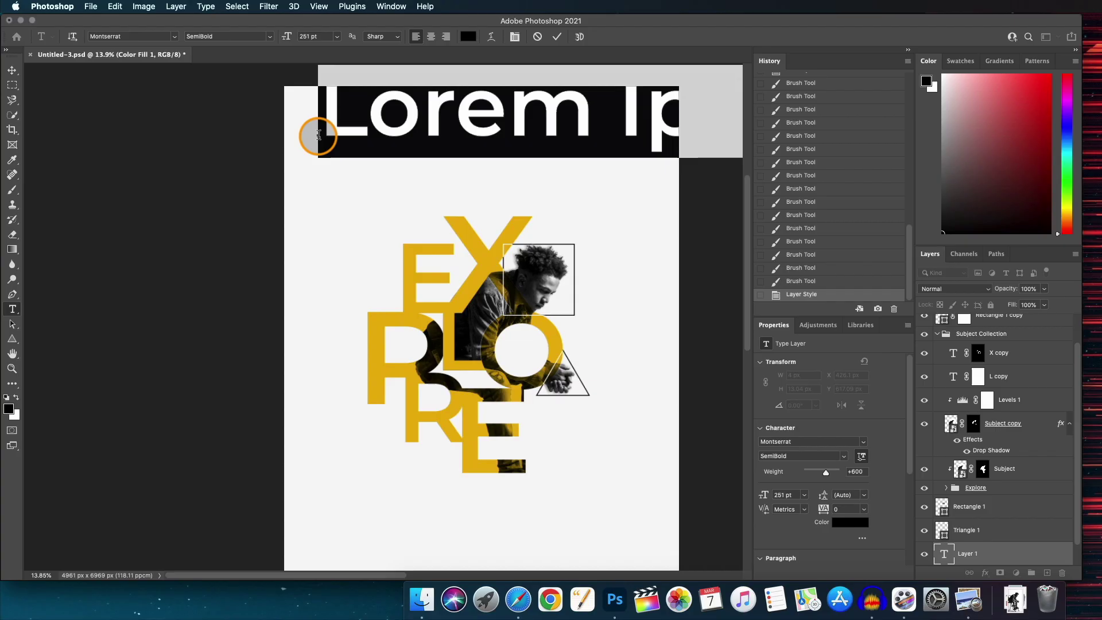
pyautogui.write('+')
pyautogui.press('Escape')
pyautogui.press('v')
pyautogui.click(808, 490)
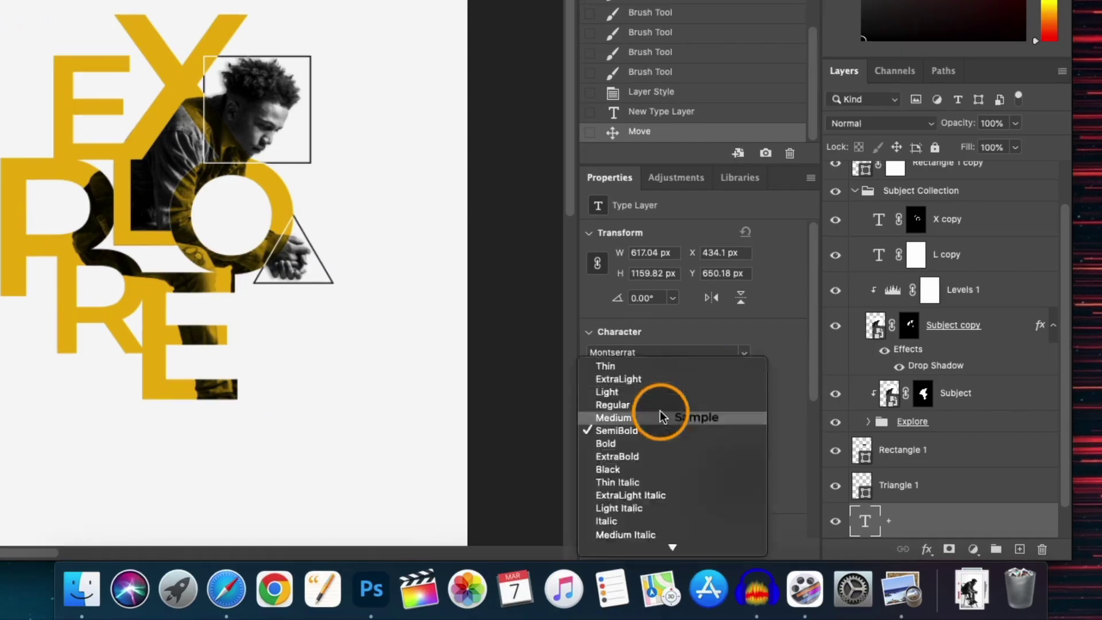
pyautogui.click(663, 366)
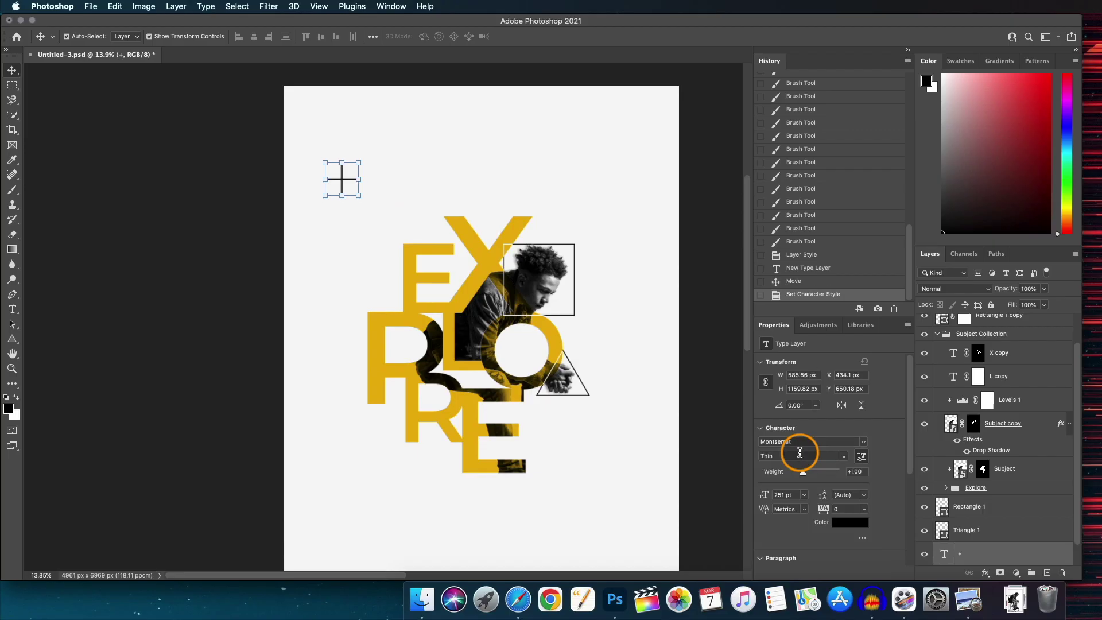
pyautogui.click(713, 373)
pyautogui.click(703, 392)
# Scale the plus sign down to a small mark of about 45.5 pt.
pyautogui.moveTo(359, 195); pyautogui.dragTo(329, 159)
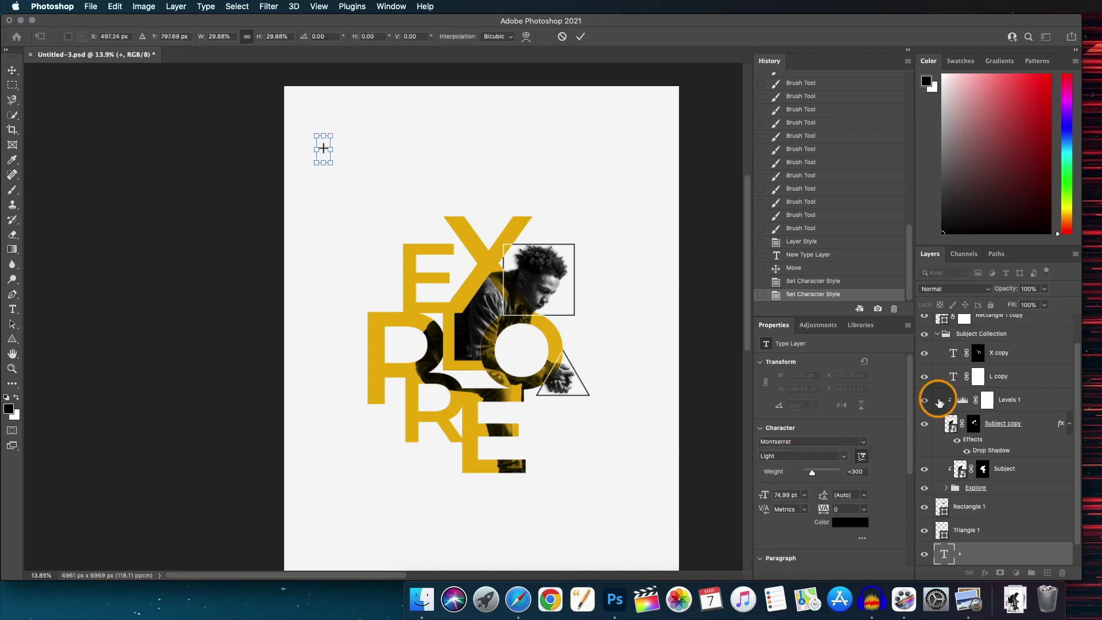
pyautogui.click(581, 38)
pyautogui.click(387, 174)
pyautogui.scroll(2, 386, 175)
pyautogui.click(318, 126)
pyautogui.scroll(5, 318, 127)
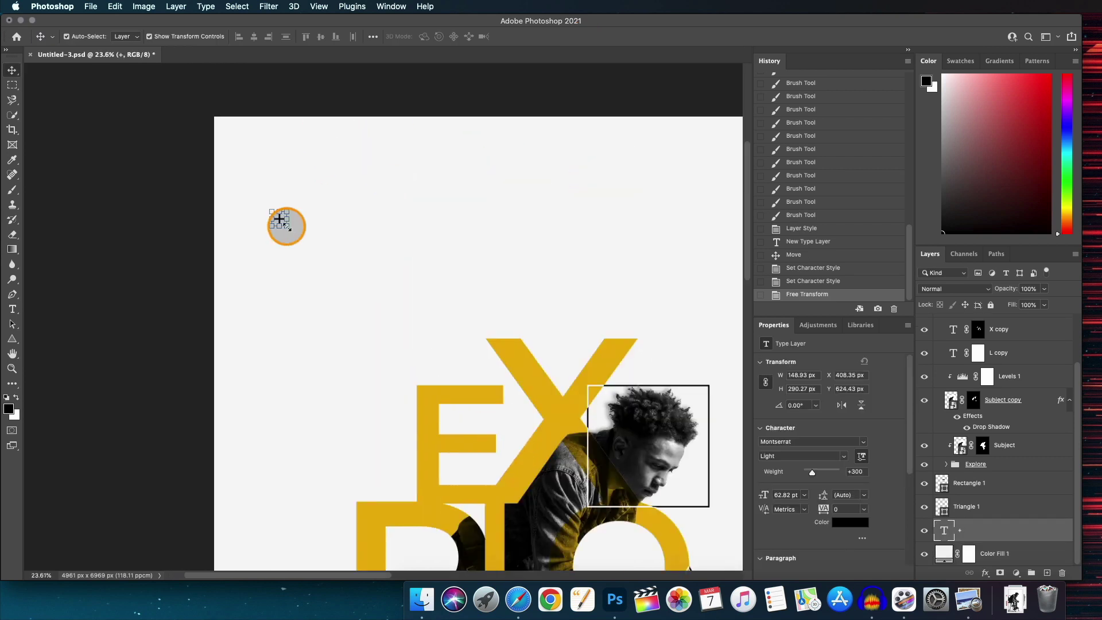
pyautogui.press('super+t')
pyautogui.moveTo(290, 240); pyautogui.dragTo(283, 229)
pyautogui.press('Return')
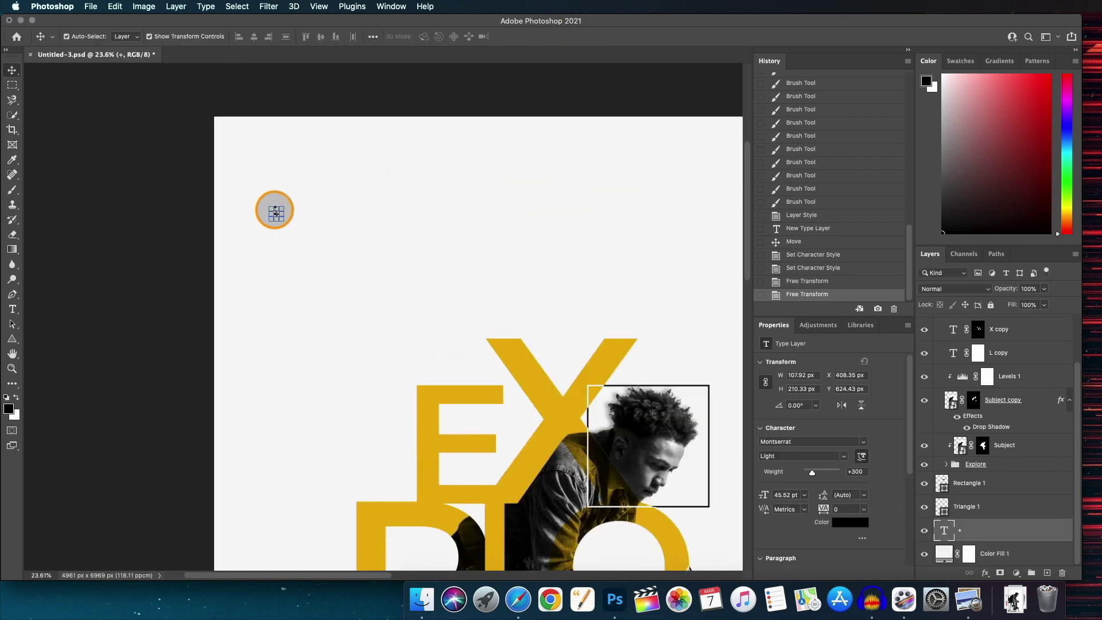
# Reposition the small plus sign and duplicate it into the first scattered marks near the poster's upper-left corner.
pyautogui.scroll(5, 275, 210)
pyautogui.moveTo(189, 130); pyautogui.dragTo(122, 203)
pyautogui.moveTo(123, 203); pyautogui.dragTo(182, 221)
pyautogui.scroll(-3, 345, 196)
pyautogui.moveTo(419, 191); pyautogui.dragTo(351, 246)
pyautogui.moveTo(156, 300); pyautogui.dragTo(196, 176)
pyautogui.moveTo(203, 168); pyautogui.dragTo(285, 137)
pyautogui.press('Return')
# Scatter further copies of the plus sign irregularly along the poster's top and left edges to fill the upper-left corner.
pyautogui.moveTo(196, 174); pyautogui.dragTo(256, 138)
pyautogui.moveTo(126, 188); pyautogui.dragTo(103, 122)
pyautogui.moveTo(111, 284); pyautogui.dragTo(80, 221)
pyautogui.moveTo(255, 137); pyautogui.dragTo(236, 97)
pyautogui.moveTo(196, 175); pyautogui.dragTo(396, 104)
pyautogui.moveTo(253, 138); pyautogui.dragTo(321, 111)
pyautogui.moveTo(255, 138); pyautogui.dragTo(287, 172)
pyautogui.moveTo(196, 175); pyautogui.dragTo(235, 222)
pyautogui.moveTo(159, 299); pyautogui.dragTo(227, 283)
pyautogui.moveTo(288, 173); pyautogui.dragTo(325, 232)
pyautogui.moveTo(158, 297); pyautogui.dragTo(163, 351)
pyautogui.moveTo(96, 352); pyautogui.dragTo(96, 426)
pyautogui.moveTo(324, 232); pyautogui.dragTo(273, 309)
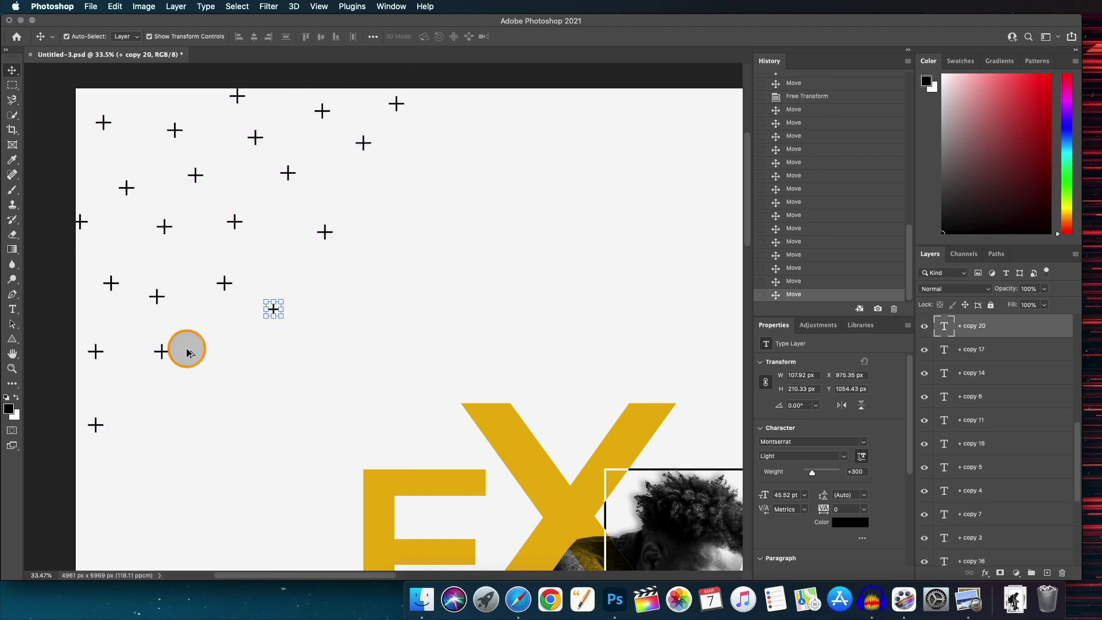
pyautogui.moveTo(289, 172); pyautogui.dragTo(418, 175)
pyautogui.moveTo(158, 297); pyautogui.dragTo(195, 403)
pyautogui.moveTo(97, 426); pyautogui.dragTo(144, 468)
# Extend the plus-sign pattern's outer edge with more copies toward the top centre and down the poster's left border.
pyautogui.scroll(-5, 409, 280)
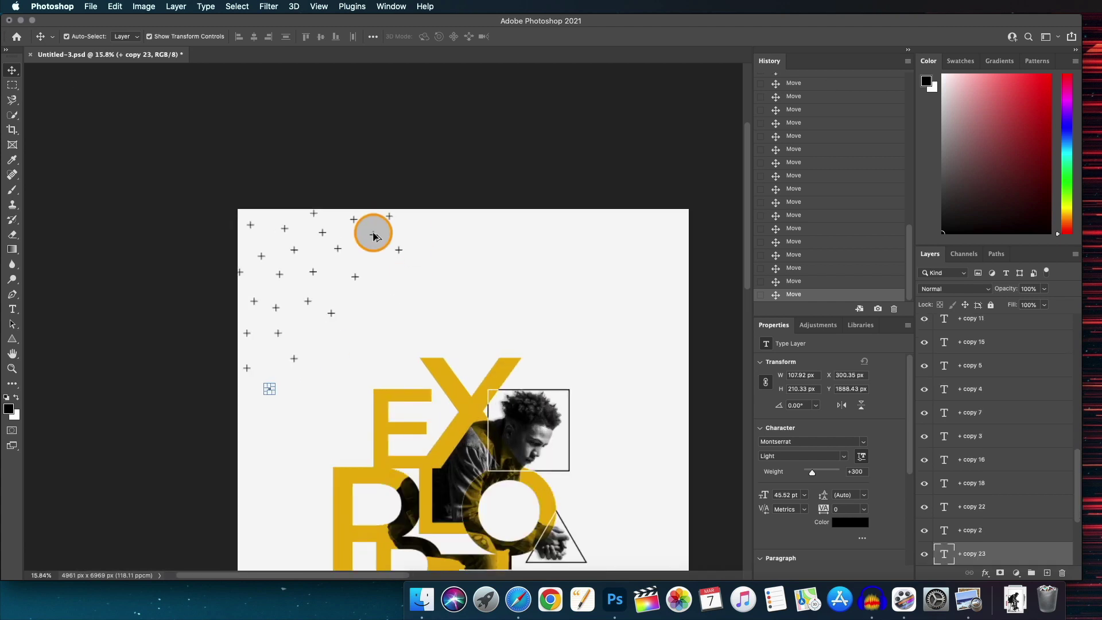
pyautogui.moveTo(374, 234); pyautogui.dragTo(432, 213)
pyautogui.moveTo(398, 249); pyautogui.dragTo(431, 243)
pyautogui.moveTo(355, 278); pyautogui.dragTo(400, 278)
pyautogui.moveTo(331, 313); pyautogui.dragTo(358, 306)
pyautogui.moveTo(294, 359); pyautogui.dragTo(324, 343)
pyautogui.moveTo(271, 389); pyautogui.dragTo(239, 422)
pyautogui.click(337, 398)
pyautogui.scroll(-2, 337, 397)
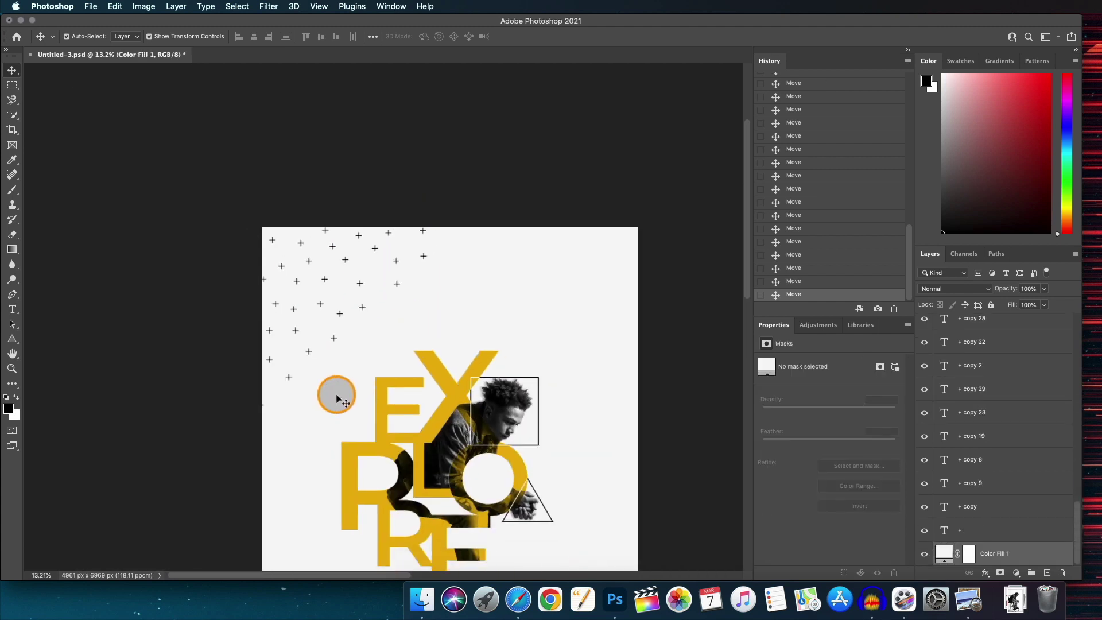
# Convert all plus-sign layers into one smart object named Pattern and lower its opacity to about 58%.
pyautogui.scroll(10, 1055, 426)
pyautogui.click(981, 412)
pyautogui.scroll(-10, 1017, 452)
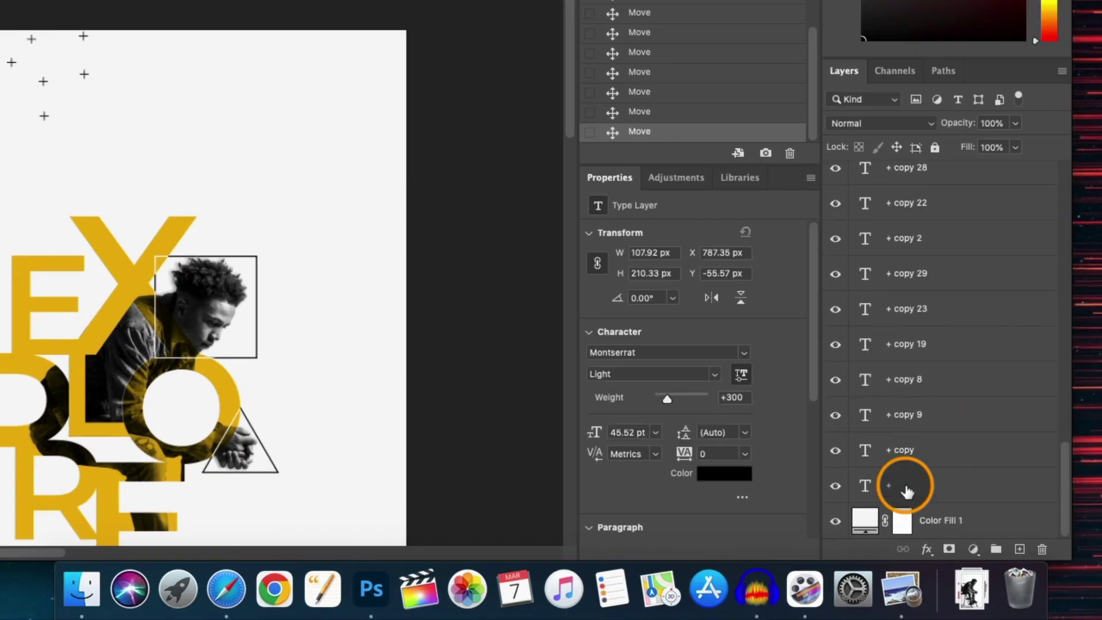
pyautogui.keyDown('shift'); pyautogui.click(905, 488); pyautogui.keyUp('shift')
pyautogui.rightClick(944, 487)
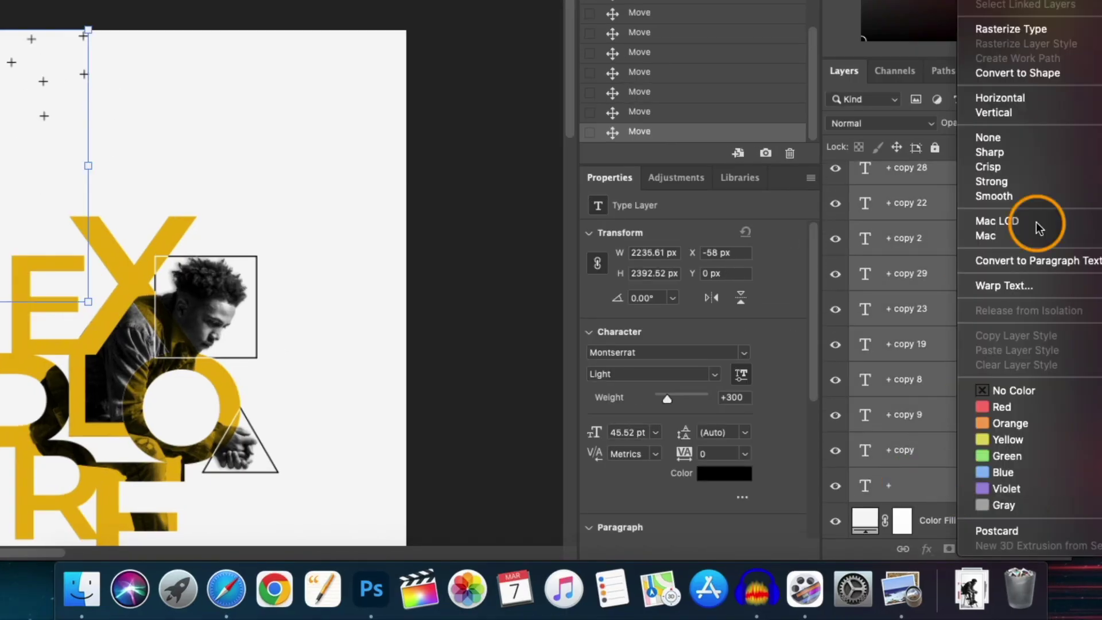
pyautogui.click(1035, 188)
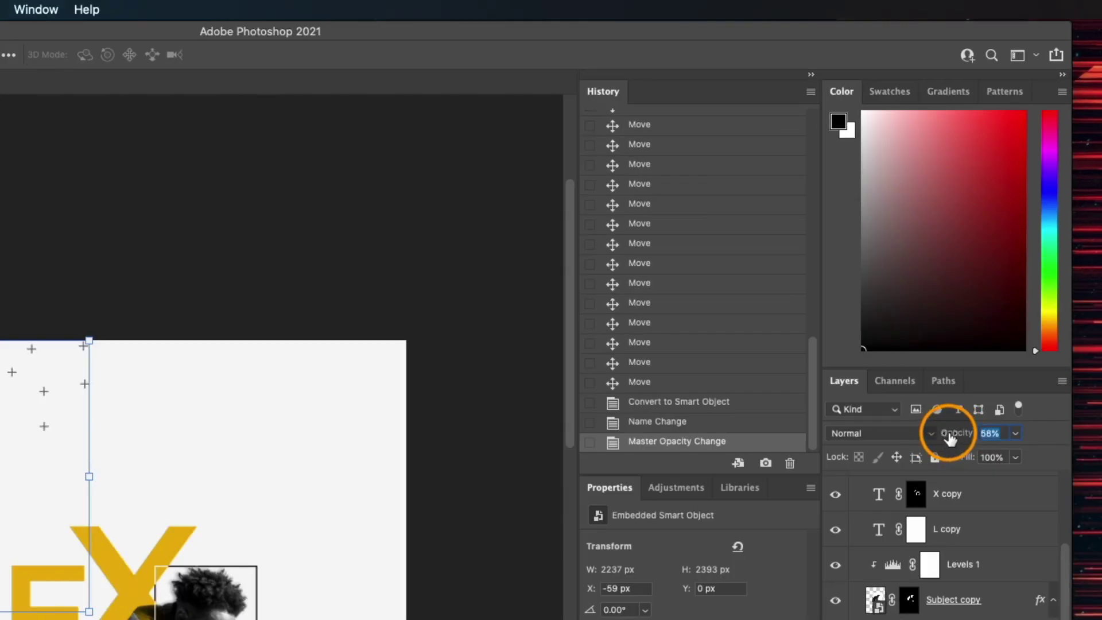
pyautogui.click(292, 467)
# Add the text "within youself, not outside" below the EXPLORE lettering.
pyautogui.scroll(-10, 229, 482)
pyautogui.scroll(3, 155, 499)
pyautogui.scroll(-2, 63, 546)
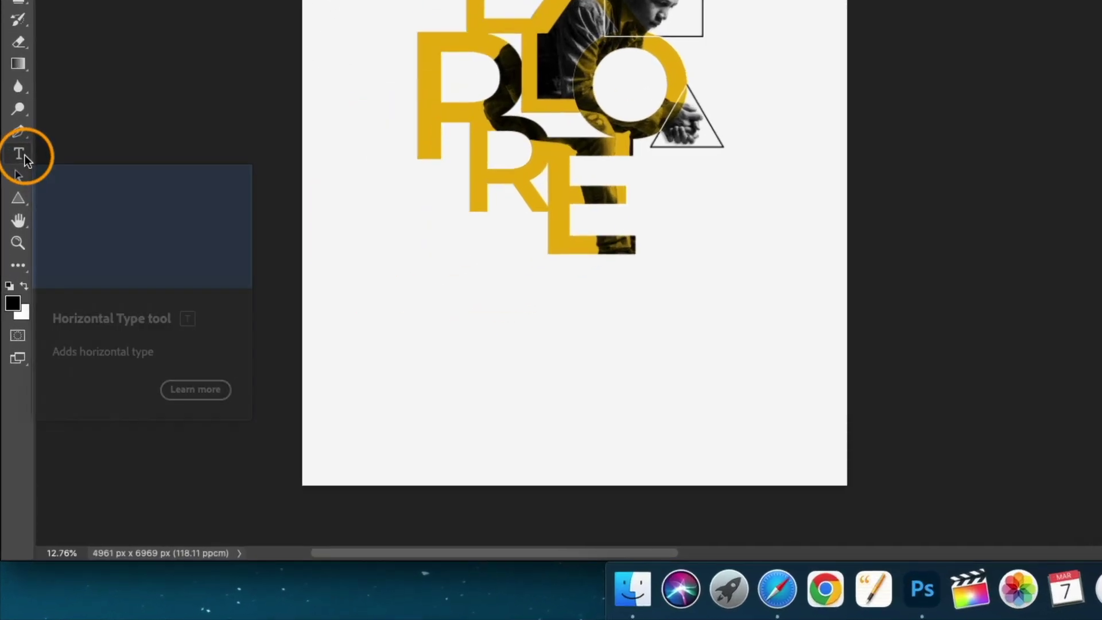
pyautogui.click(22, 153)
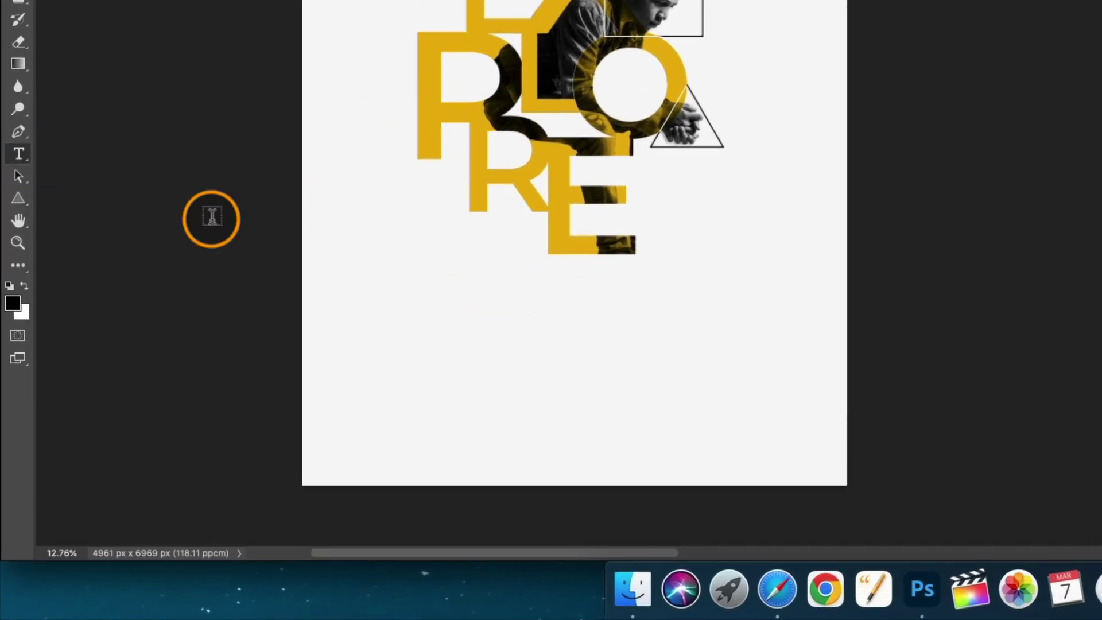
pyautogui.click(450, 335)
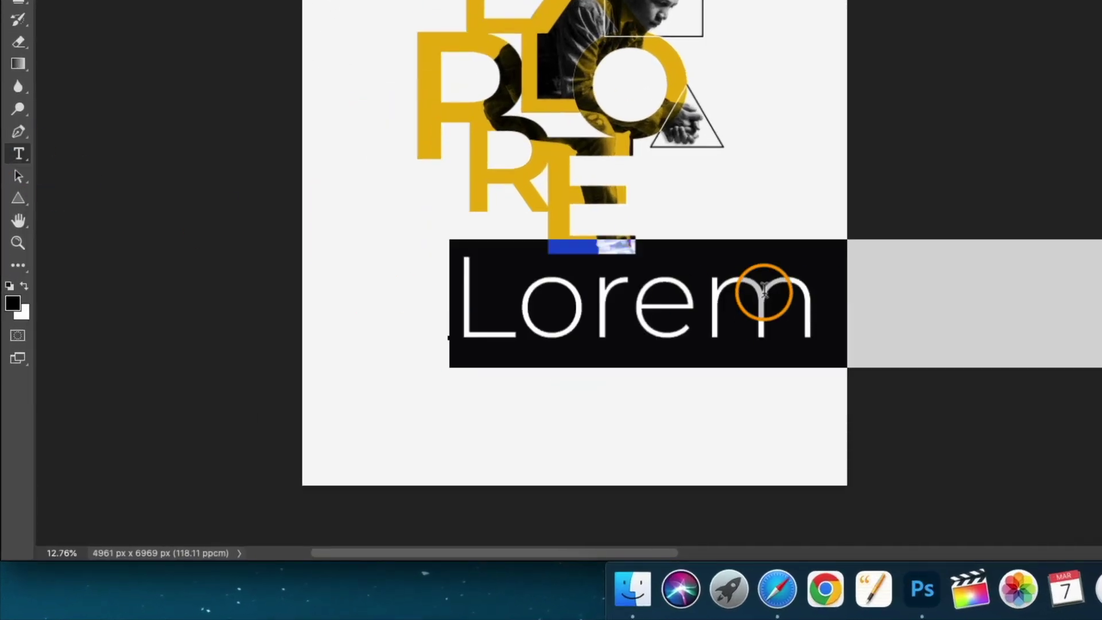
pyautogui.write('within y')
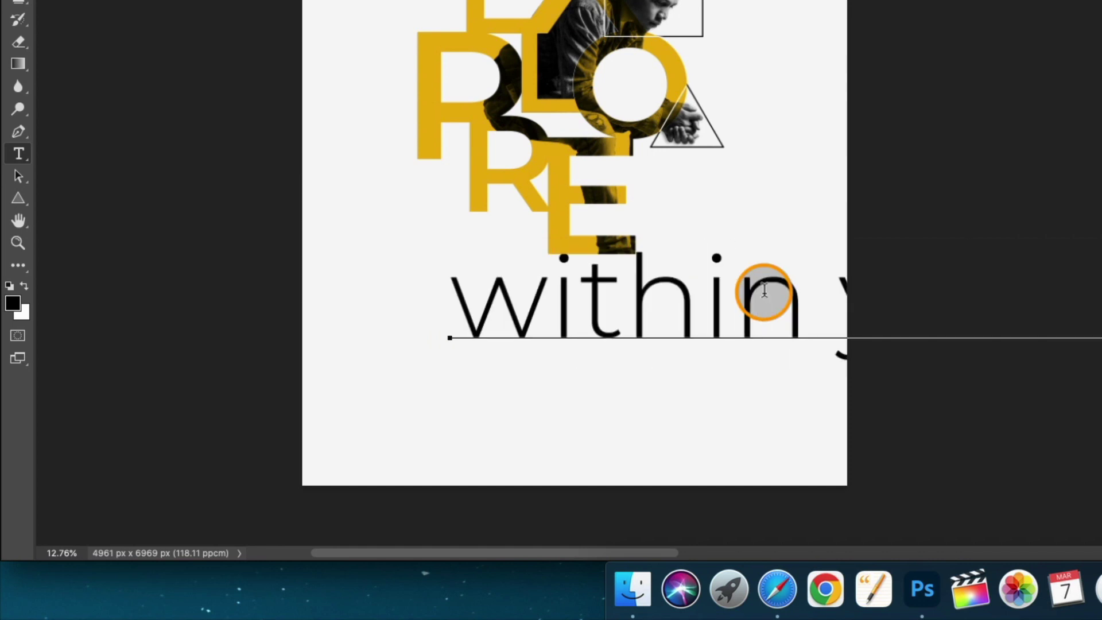
pyautogui.click(18, 1)
# Shrink the tagline to fit within the poster and format it in a heavier weight with all caps.
pyautogui.press('super+t')
pyautogui.moveTo(1101, 360); pyautogui.dragTo(1076, 439)
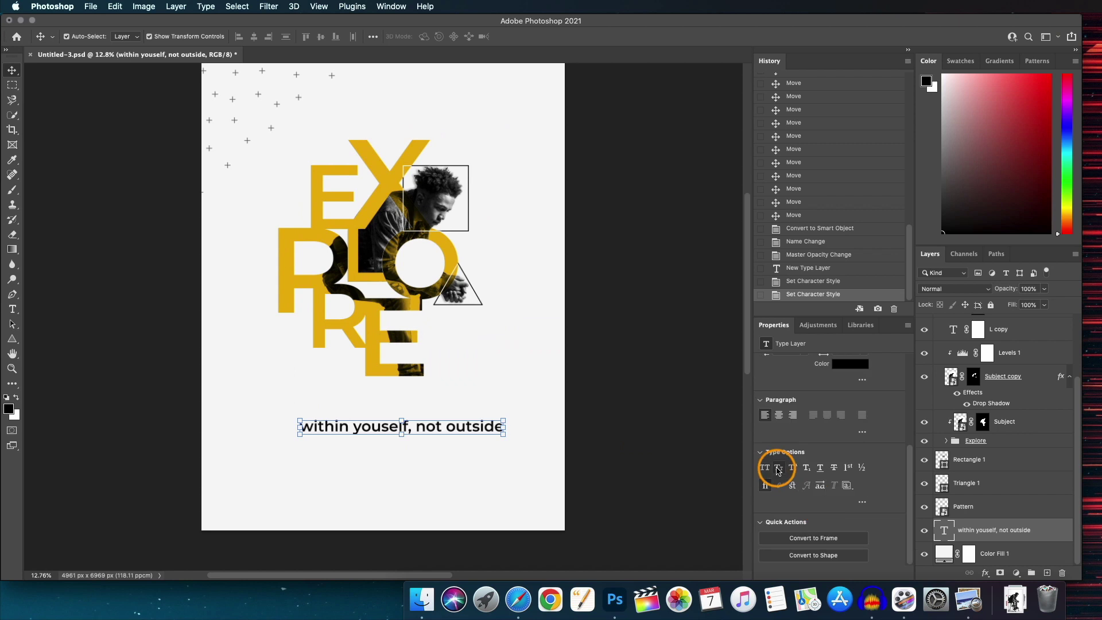
pyautogui.click(769, 466)
# Scale the all-caps tagline to about 58% and position it centred just below the EXPLORE lettering.
pyautogui.moveTo(485, 425); pyautogui.dragTo(412, 425)
pyautogui.moveTo(353, 403); pyautogui.dragTo(406, 417)
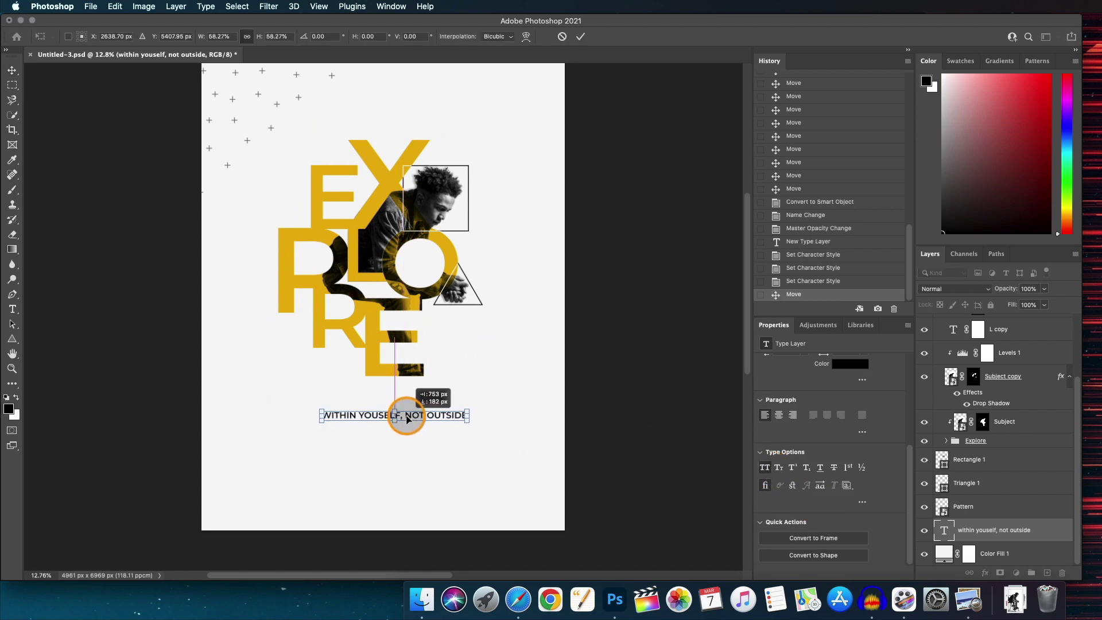
pyautogui.moveTo(406, 419); pyautogui.dragTo(407, 419)
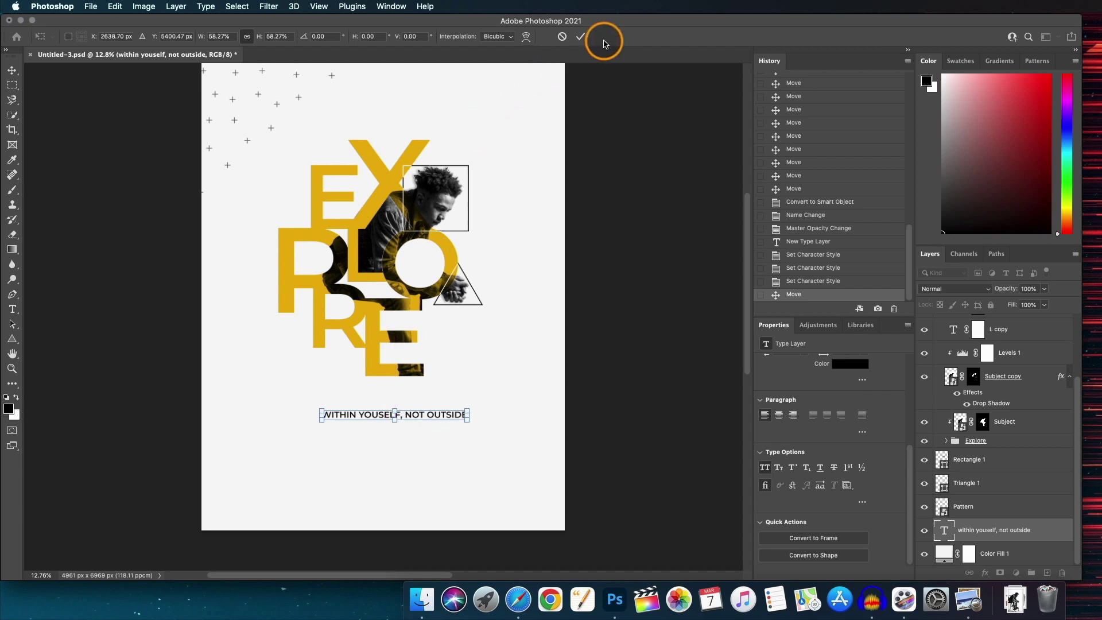
pyautogui.click(579, 36)
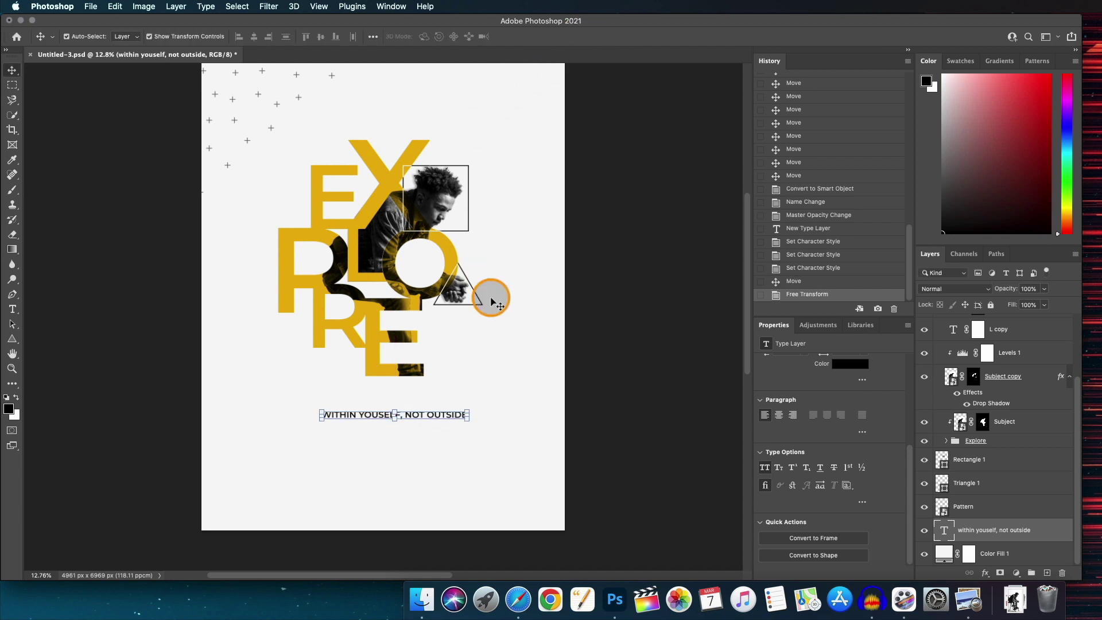
pyautogui.click(498, 348)
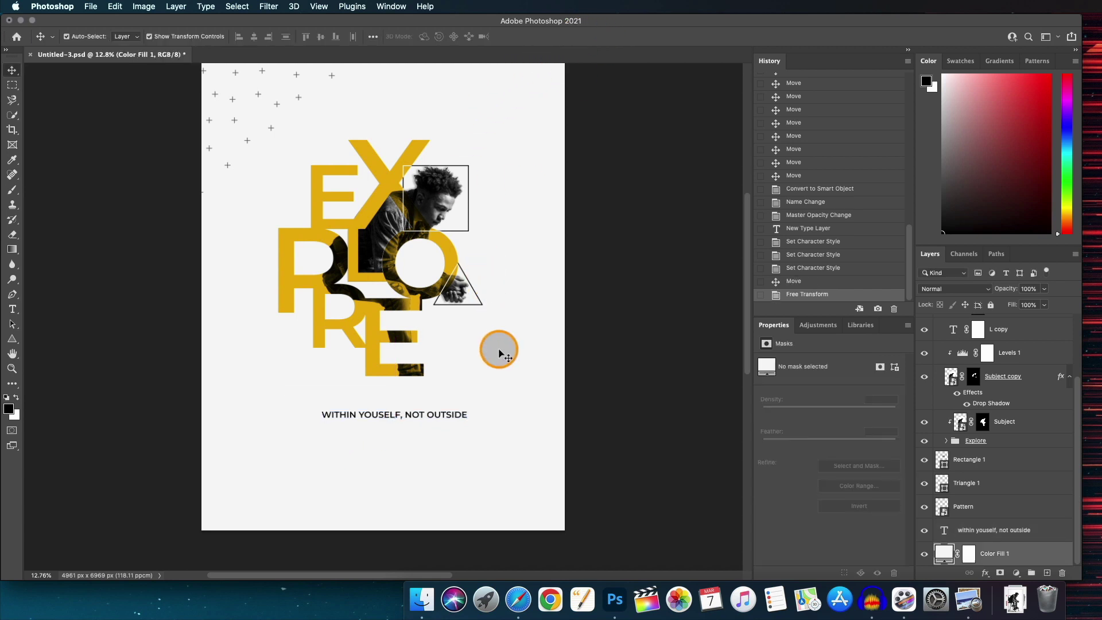
pyautogui.scroll(-2, 499, 348)
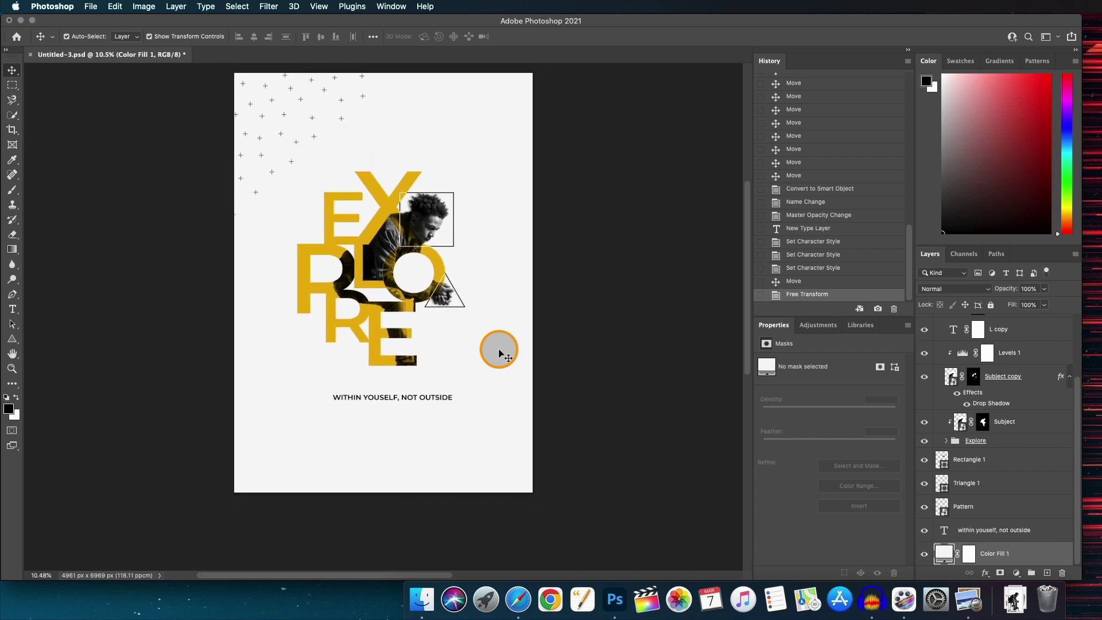
pyautogui.scroll(2, 498, 348)
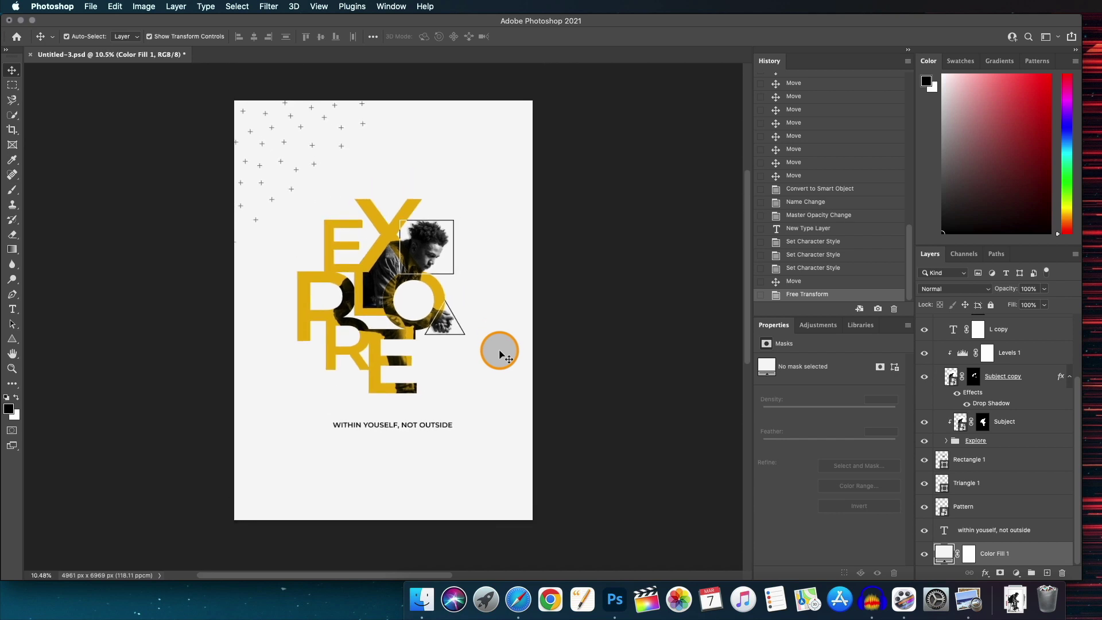
pyautogui.scroll(1, 499, 353)
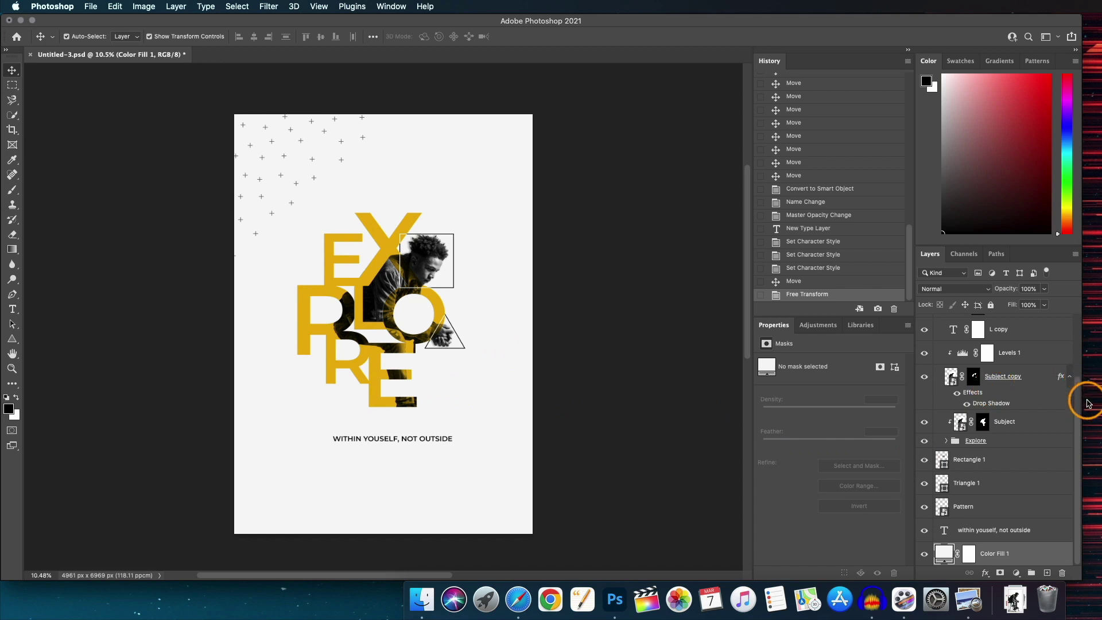
pyautogui.moveTo(1076, 411); pyautogui.dragTo(1071, 442)
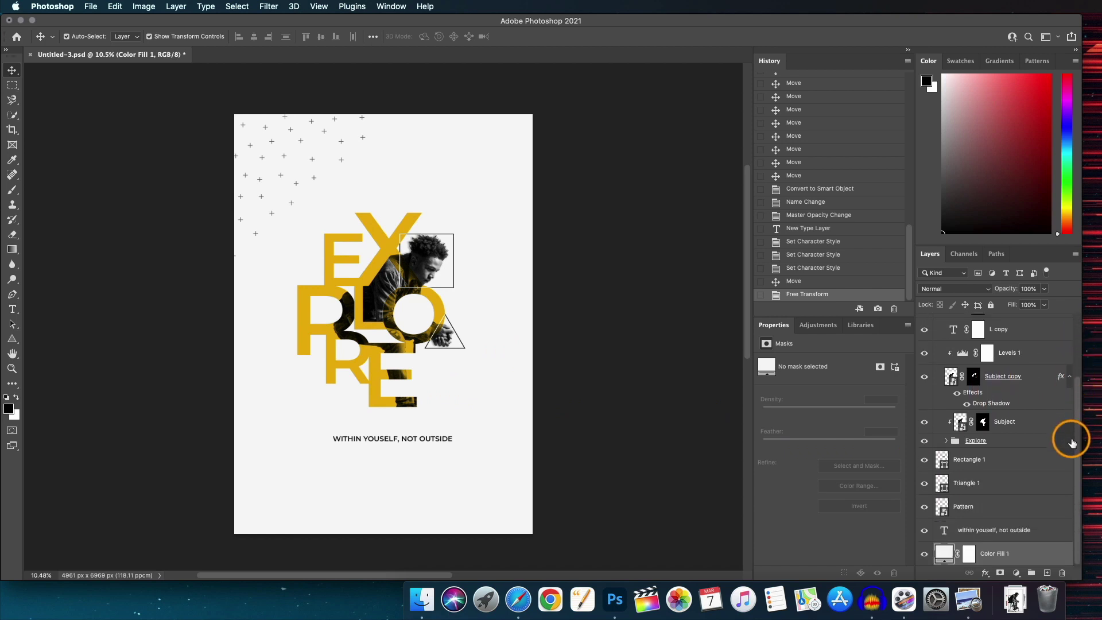